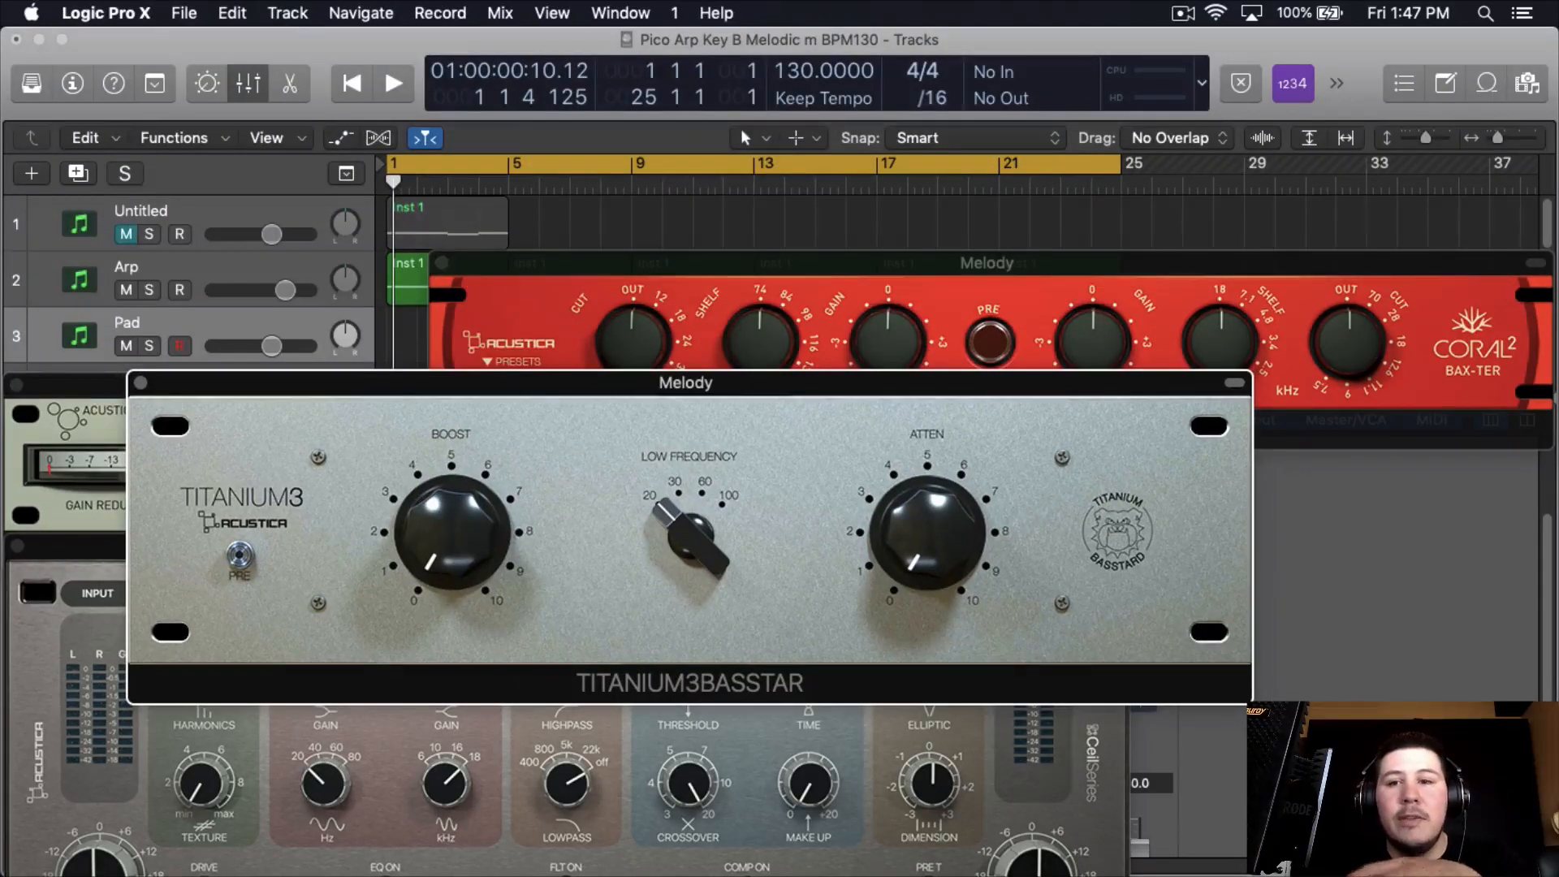
# Expand the CORALBAXTER and TITANIUM3BASSTAR window headers, move TITANIUM3BASSTAR aside, and close the open plug-in windows
pyautogui.click(1535, 264)
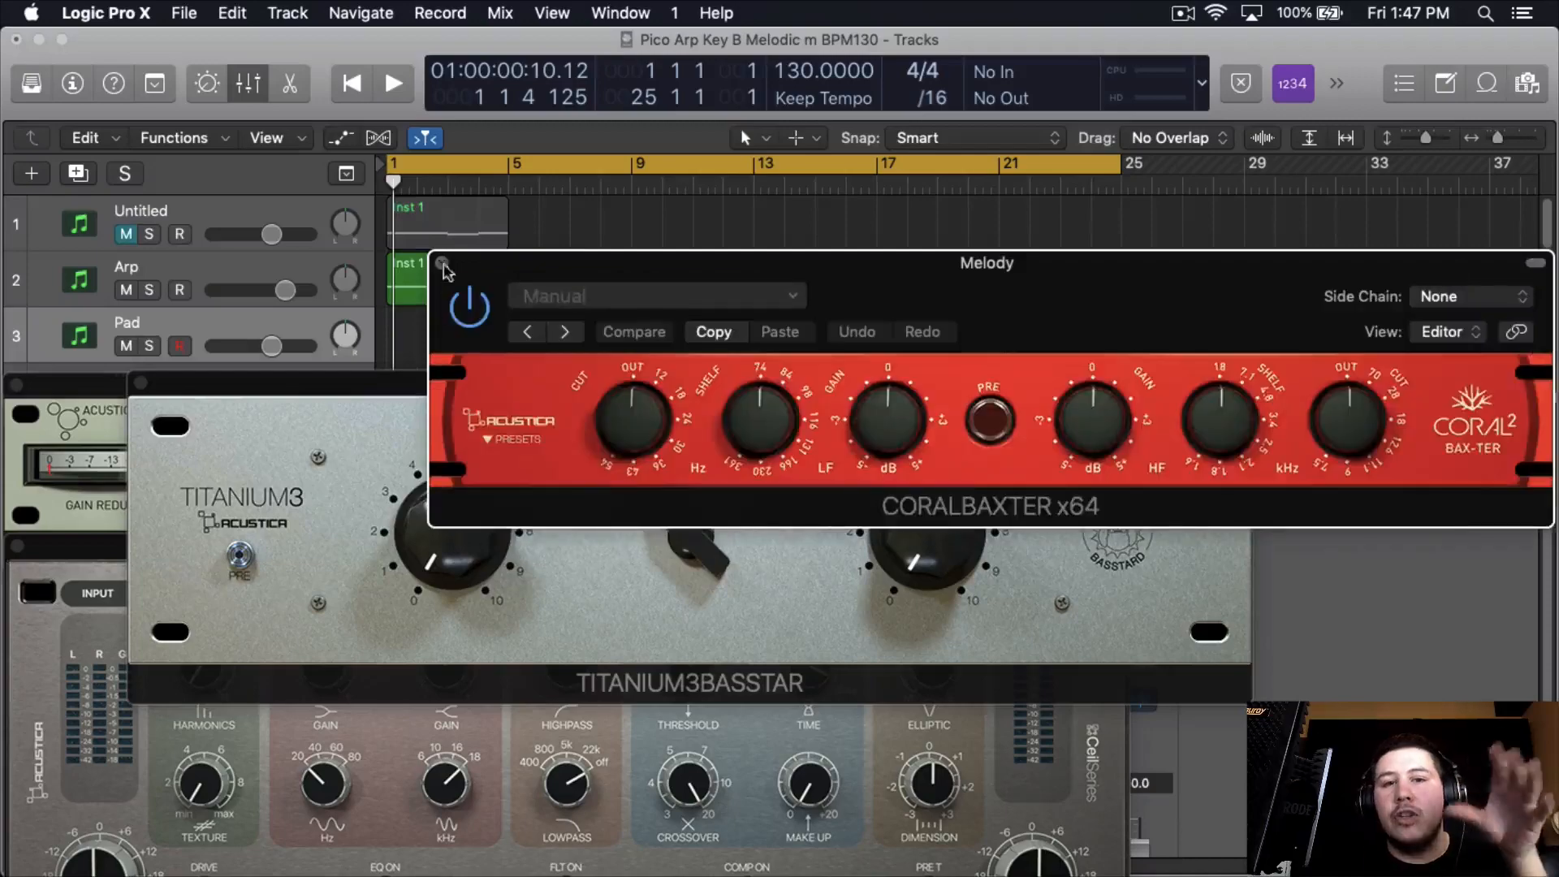
pyautogui.click(376, 401)
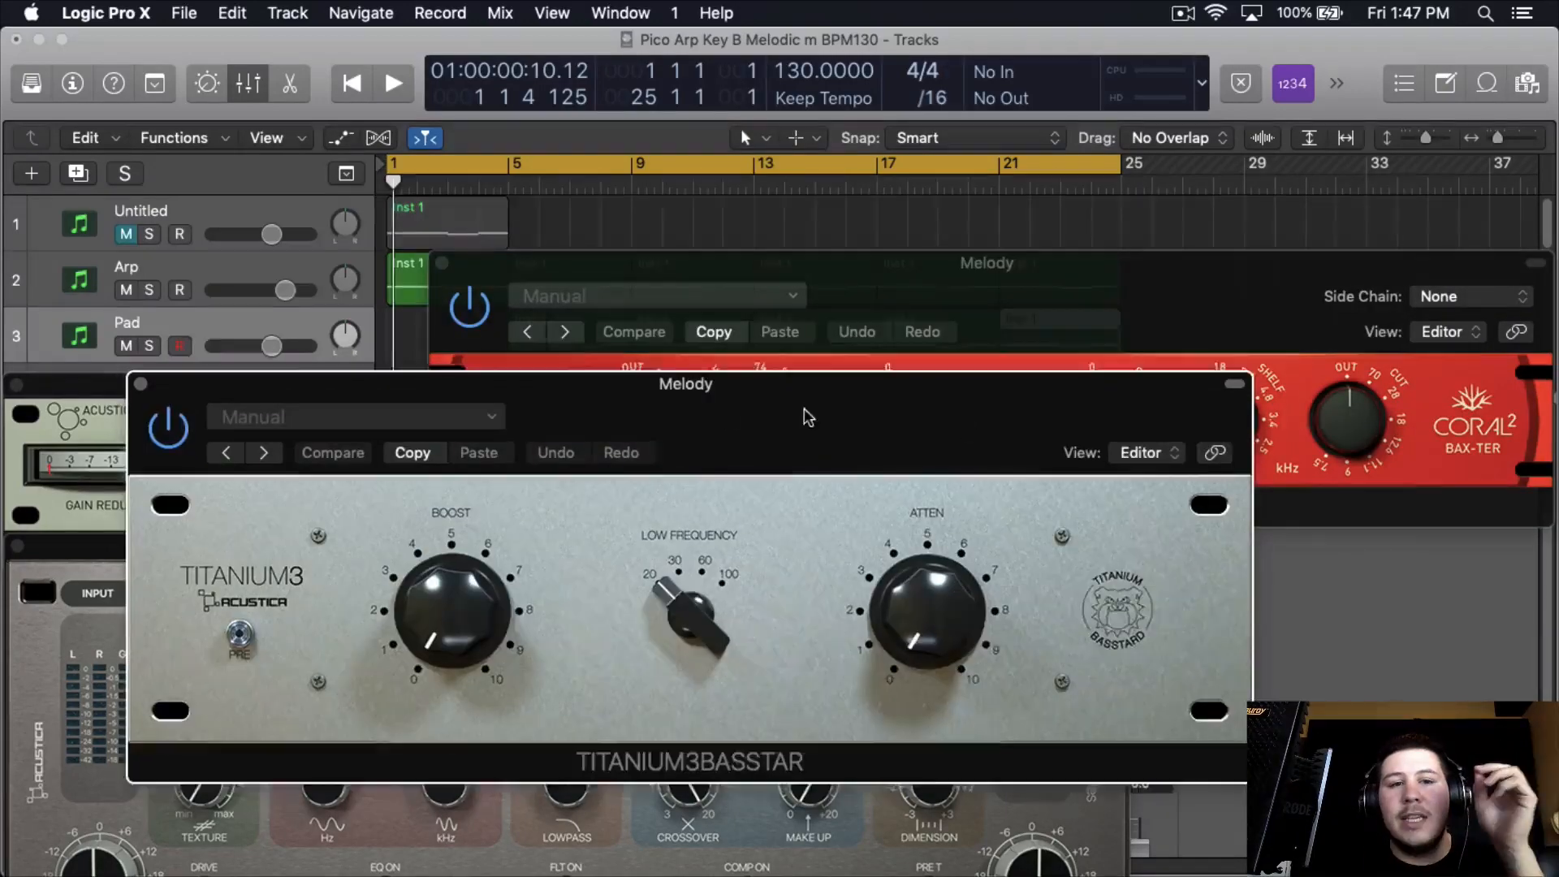
pyautogui.moveTo(808, 411); pyautogui.dragTo(968, 220)
pyautogui.click(634, 443)
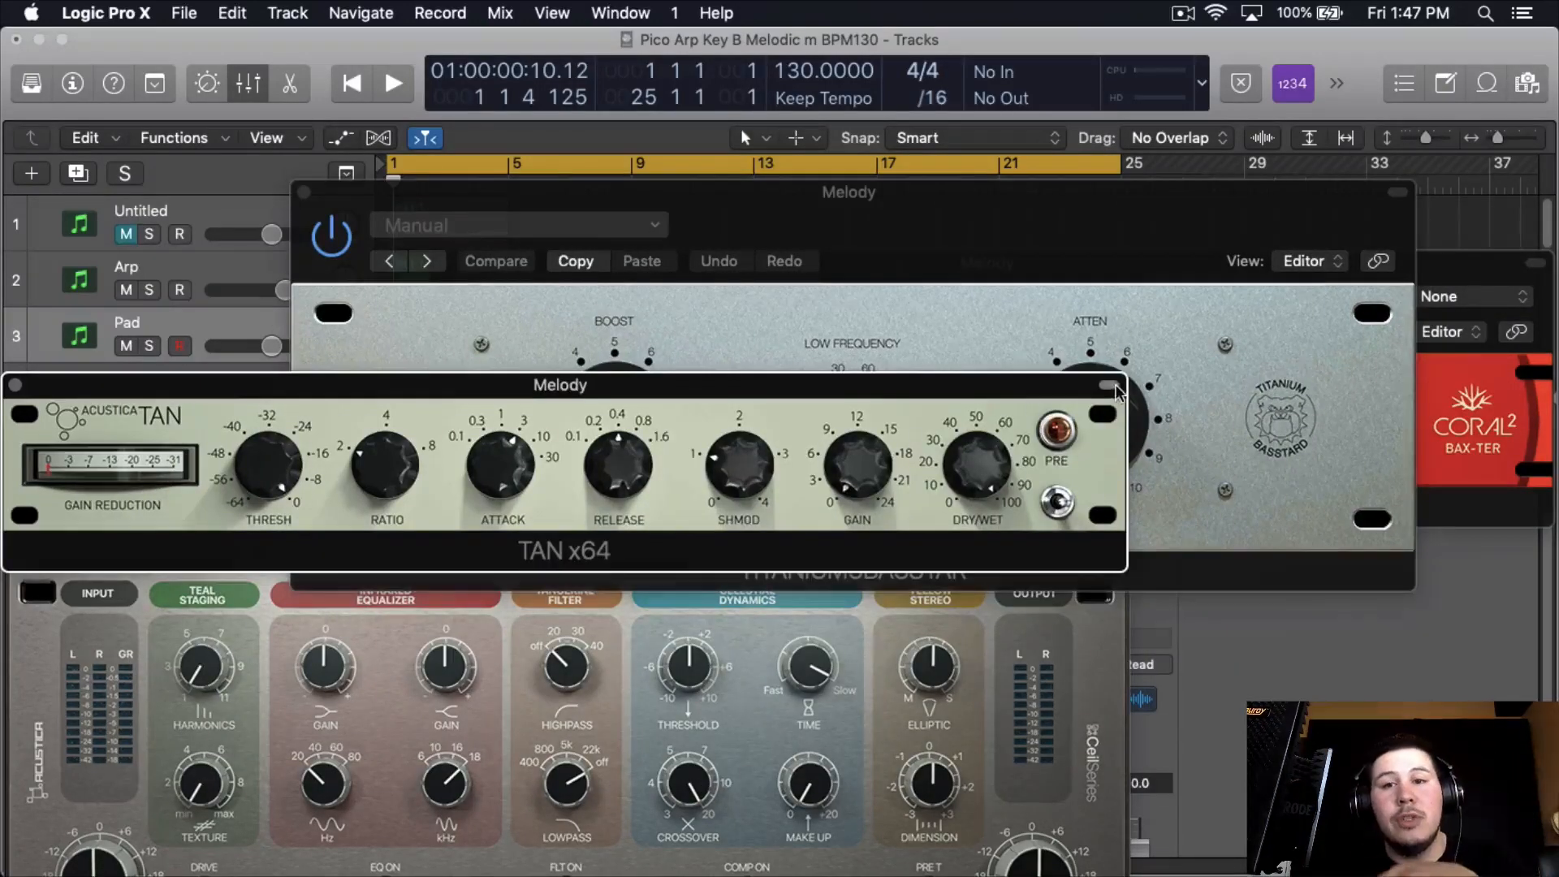
# Play the arrangement from the start, enlarge the tracks area and hide the mixer to show all tracks
pyautogui.press('space')
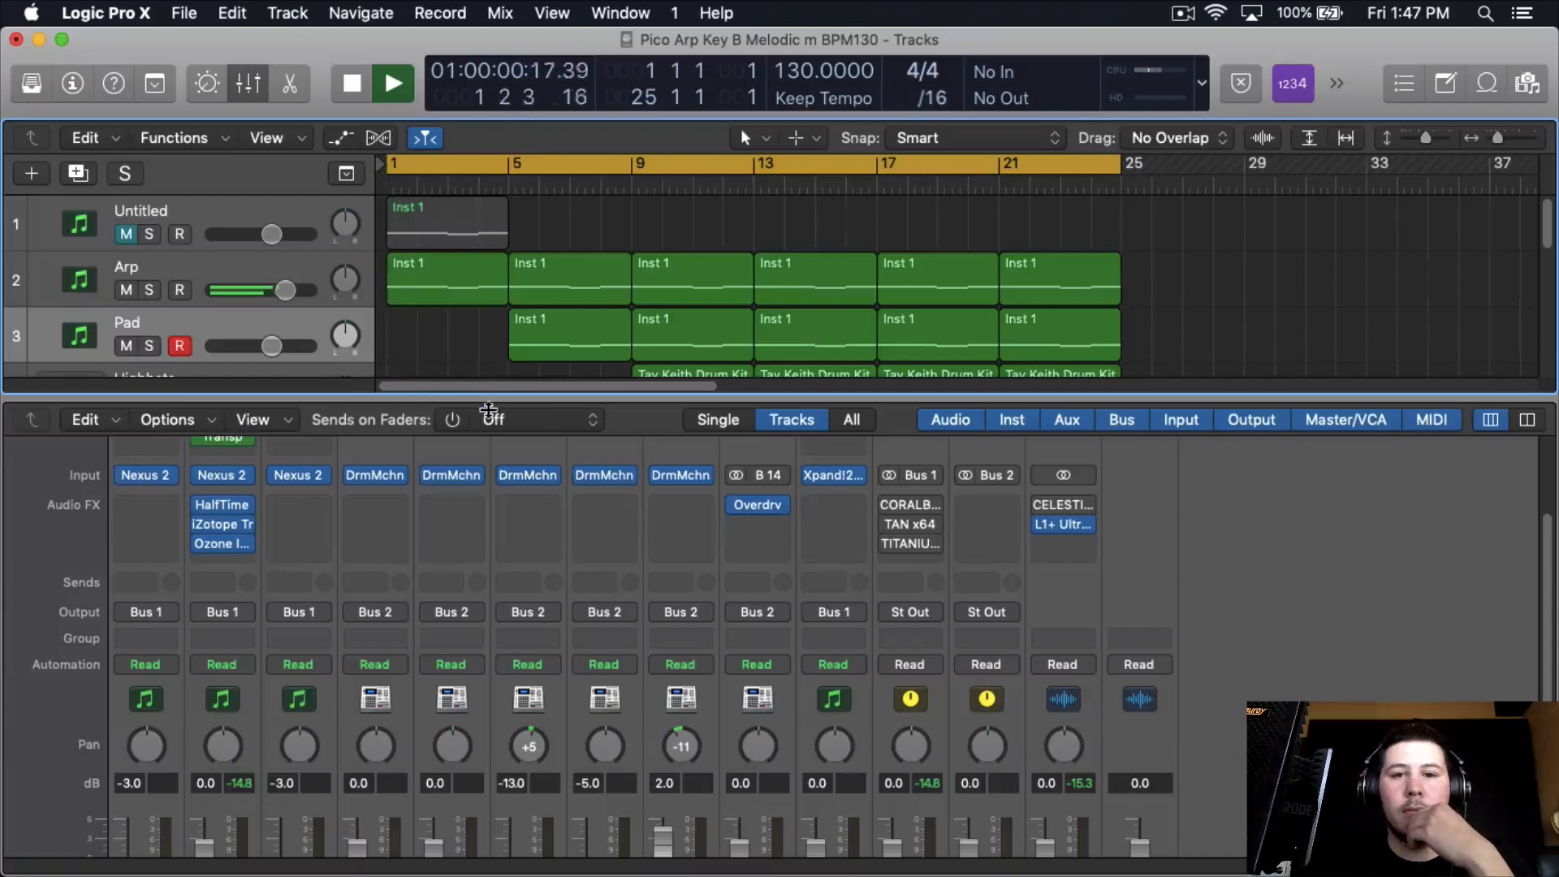
pyautogui.moveTo(491, 409); pyautogui.dragTo(502, 708)
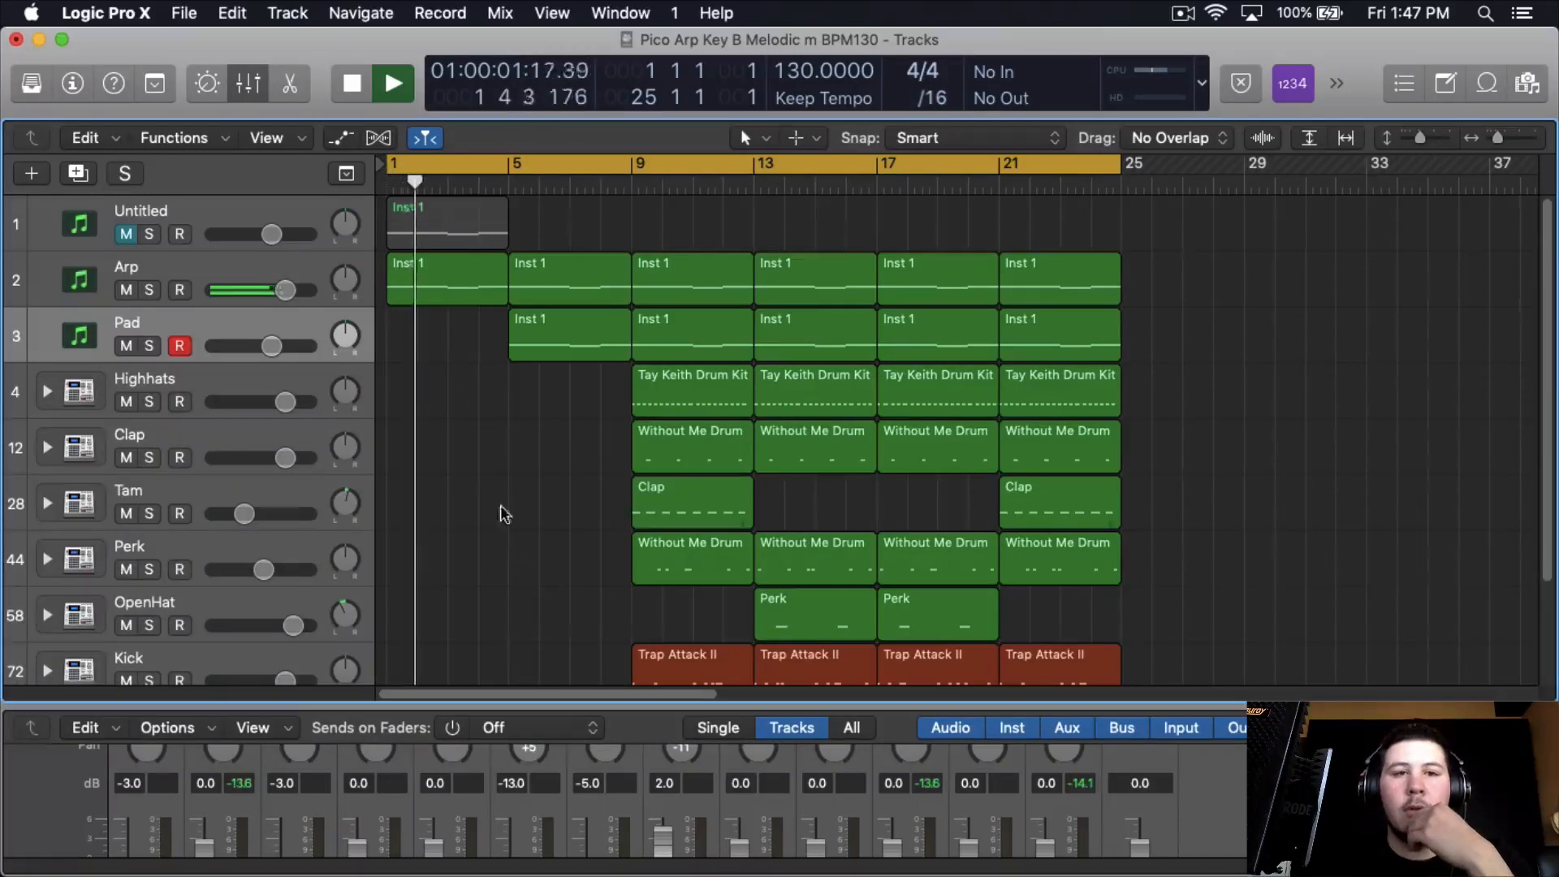
pyautogui.press('x')
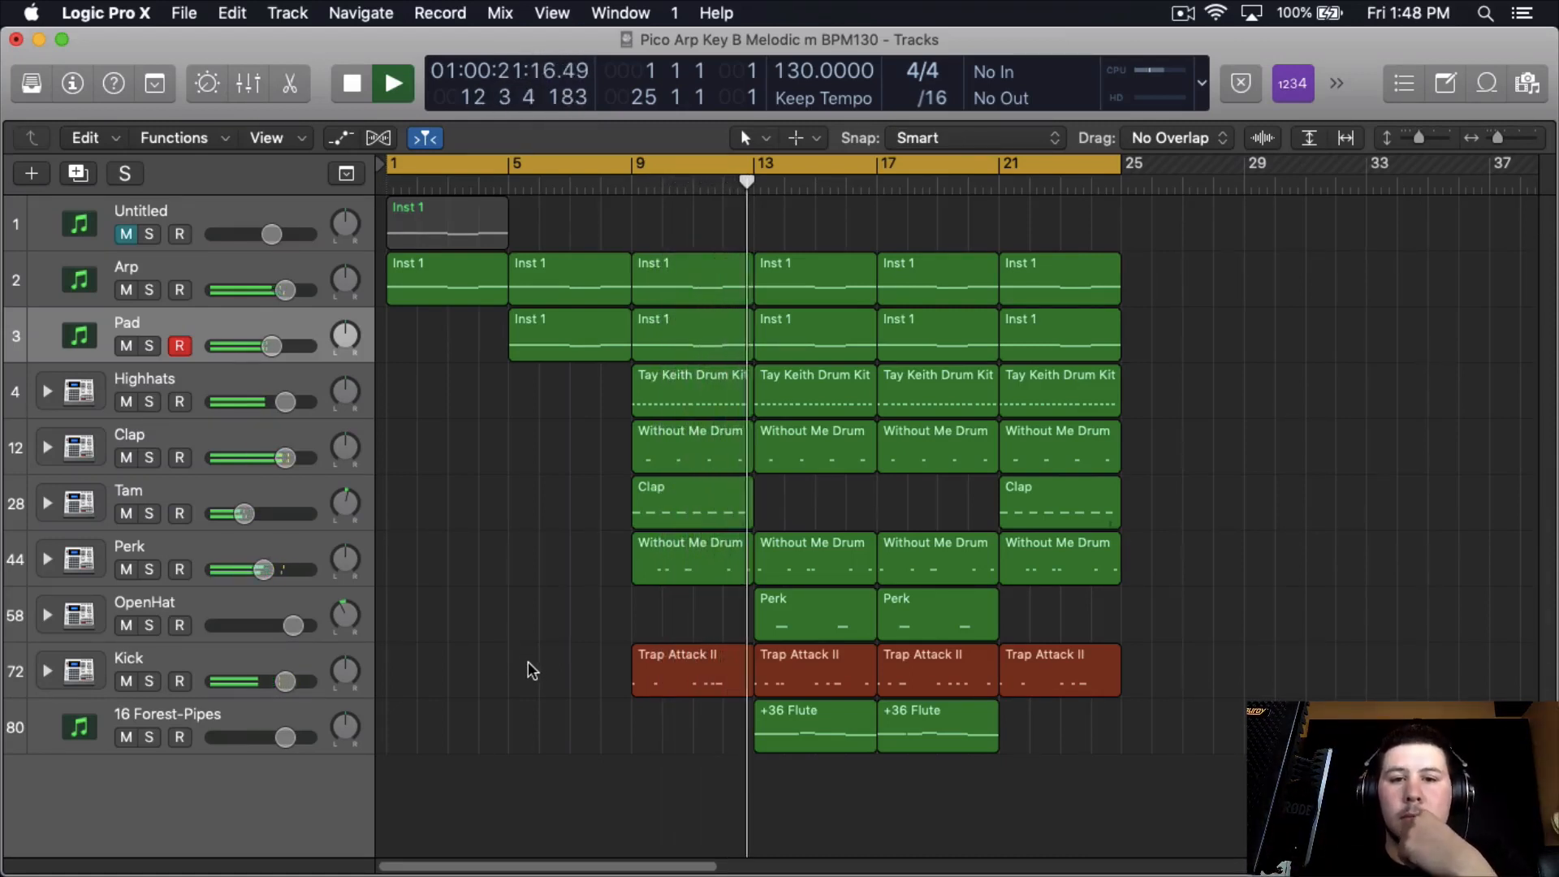
# Lower the 16 Forest-Pipes track volume to -5.0 dB during playback, then stop after hearing the flute section
pyautogui.click(238, 741)
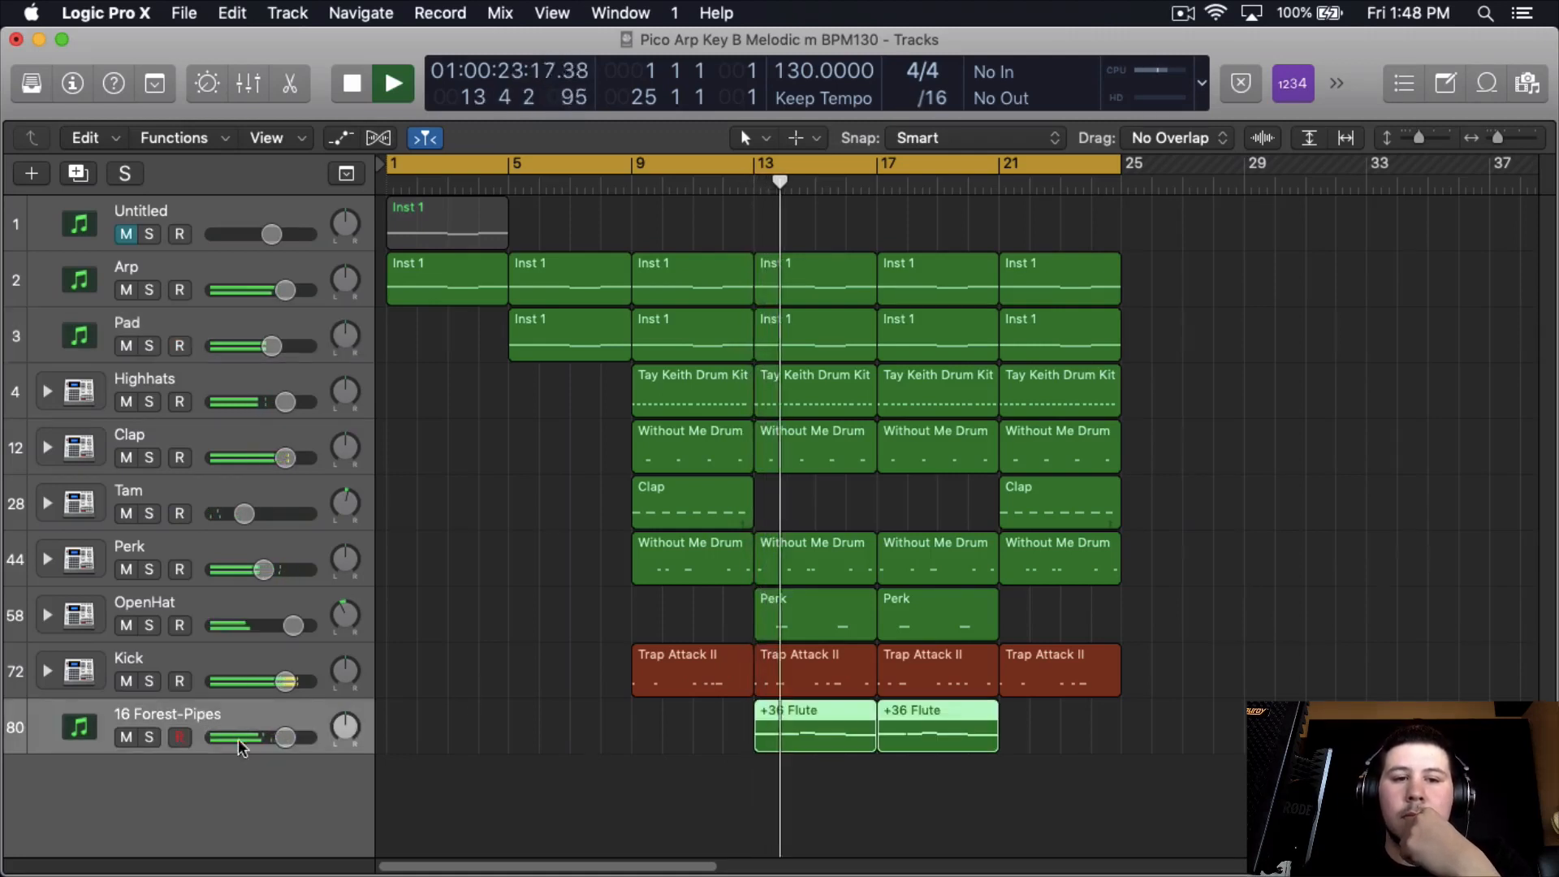
pyautogui.moveTo(286, 737); pyautogui.dragTo(263, 738)
pyautogui.click(566, 761)
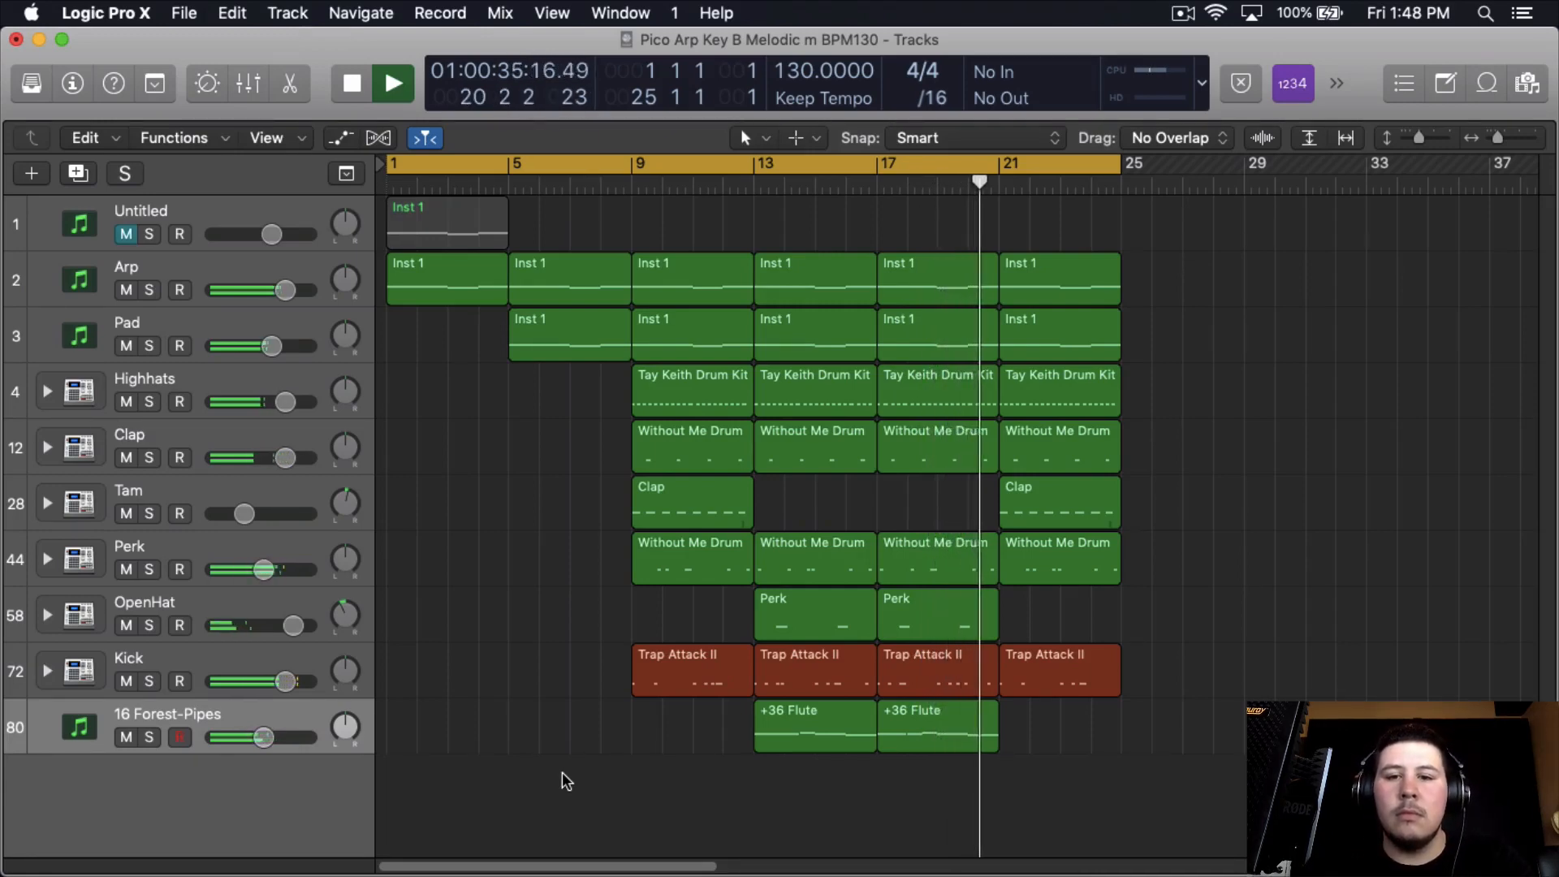
pyautogui.press('space')
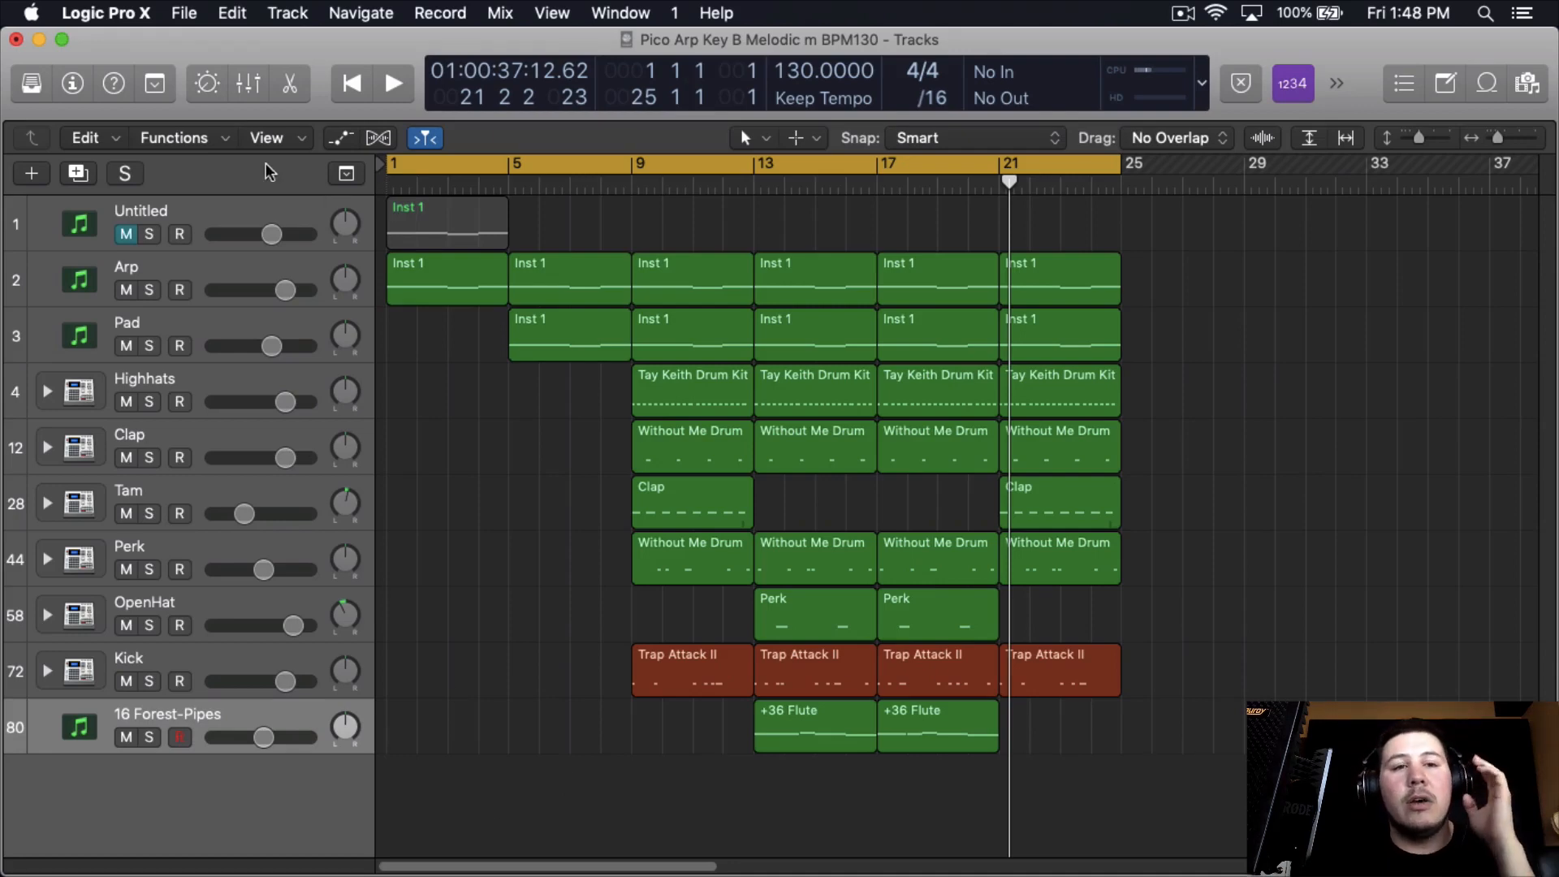
# Show the mixer, enlarge it to reveal the inserts, and view the CELESTIALMB plug-in on the Stereo Out
pyautogui.click(249, 83)
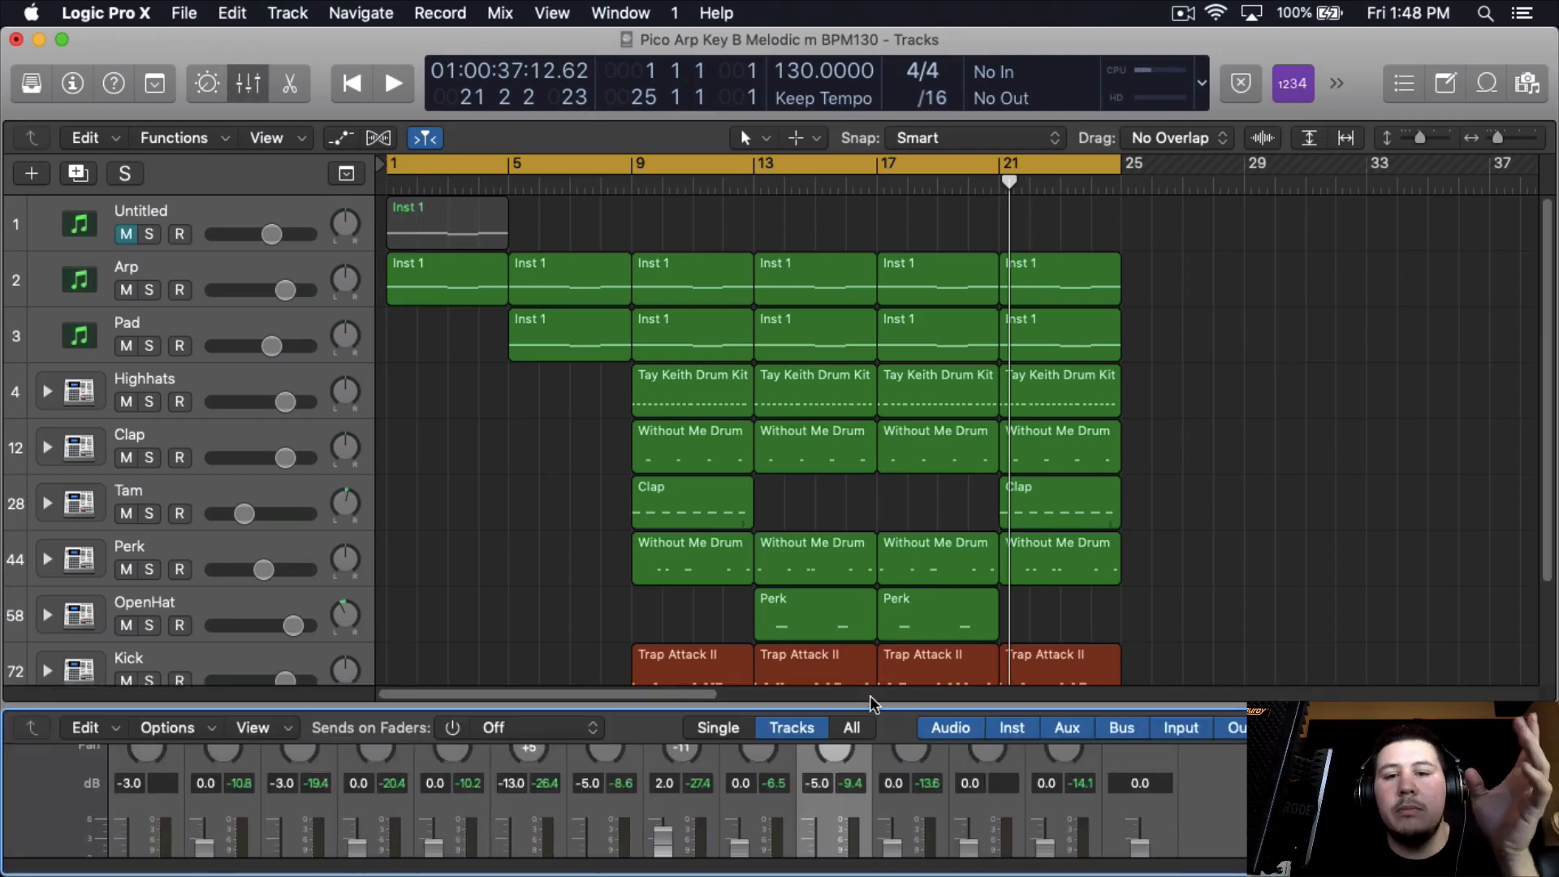
pyautogui.moveTo(873, 705); pyautogui.dragTo(893, 367)
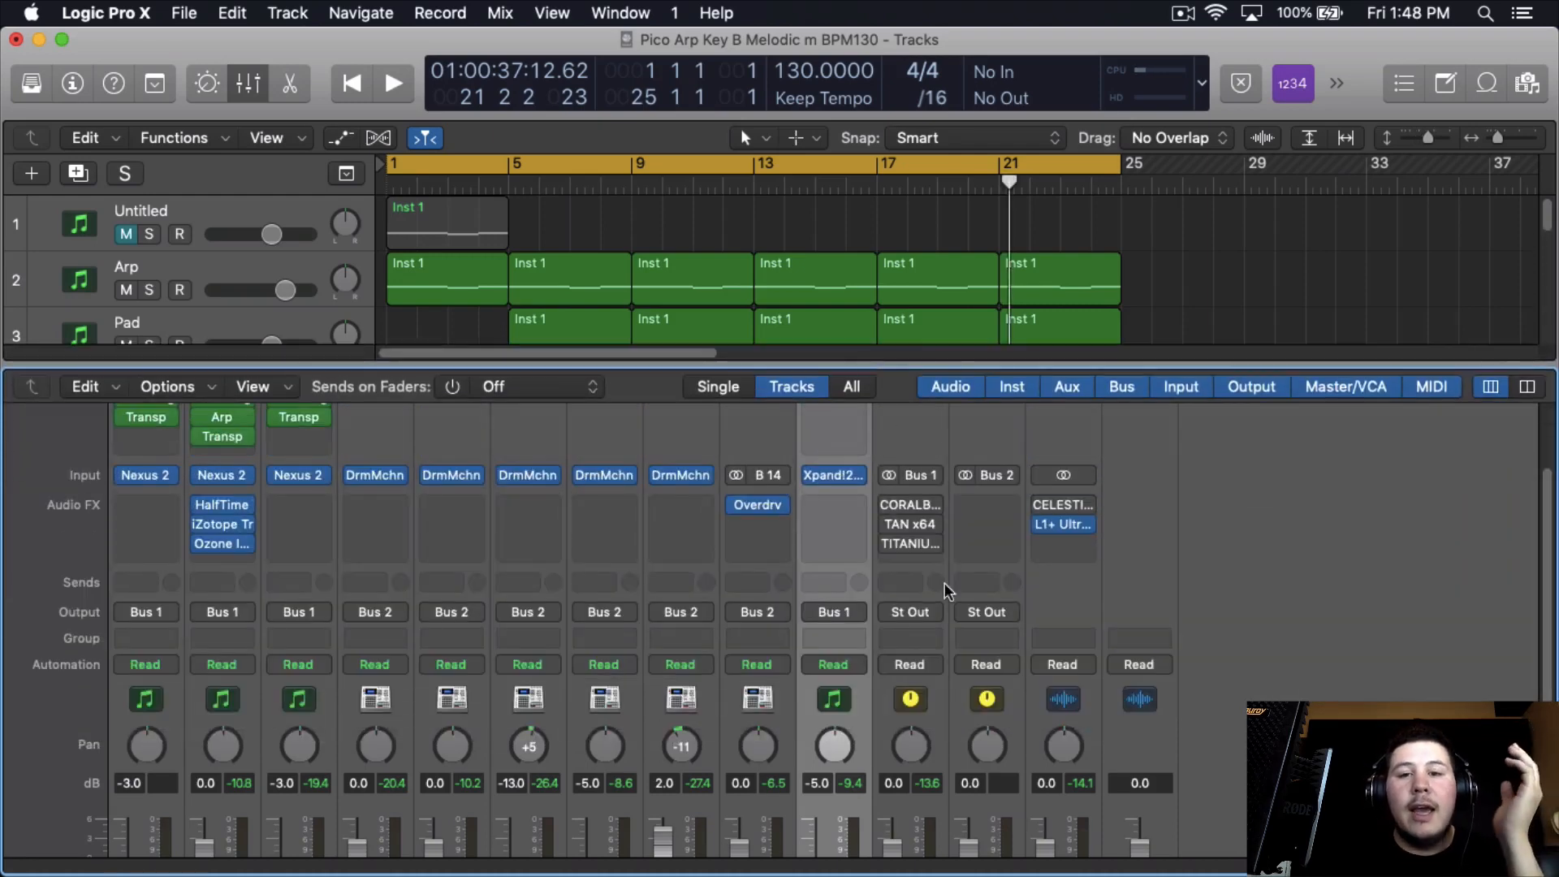
pyautogui.click(1055, 500)
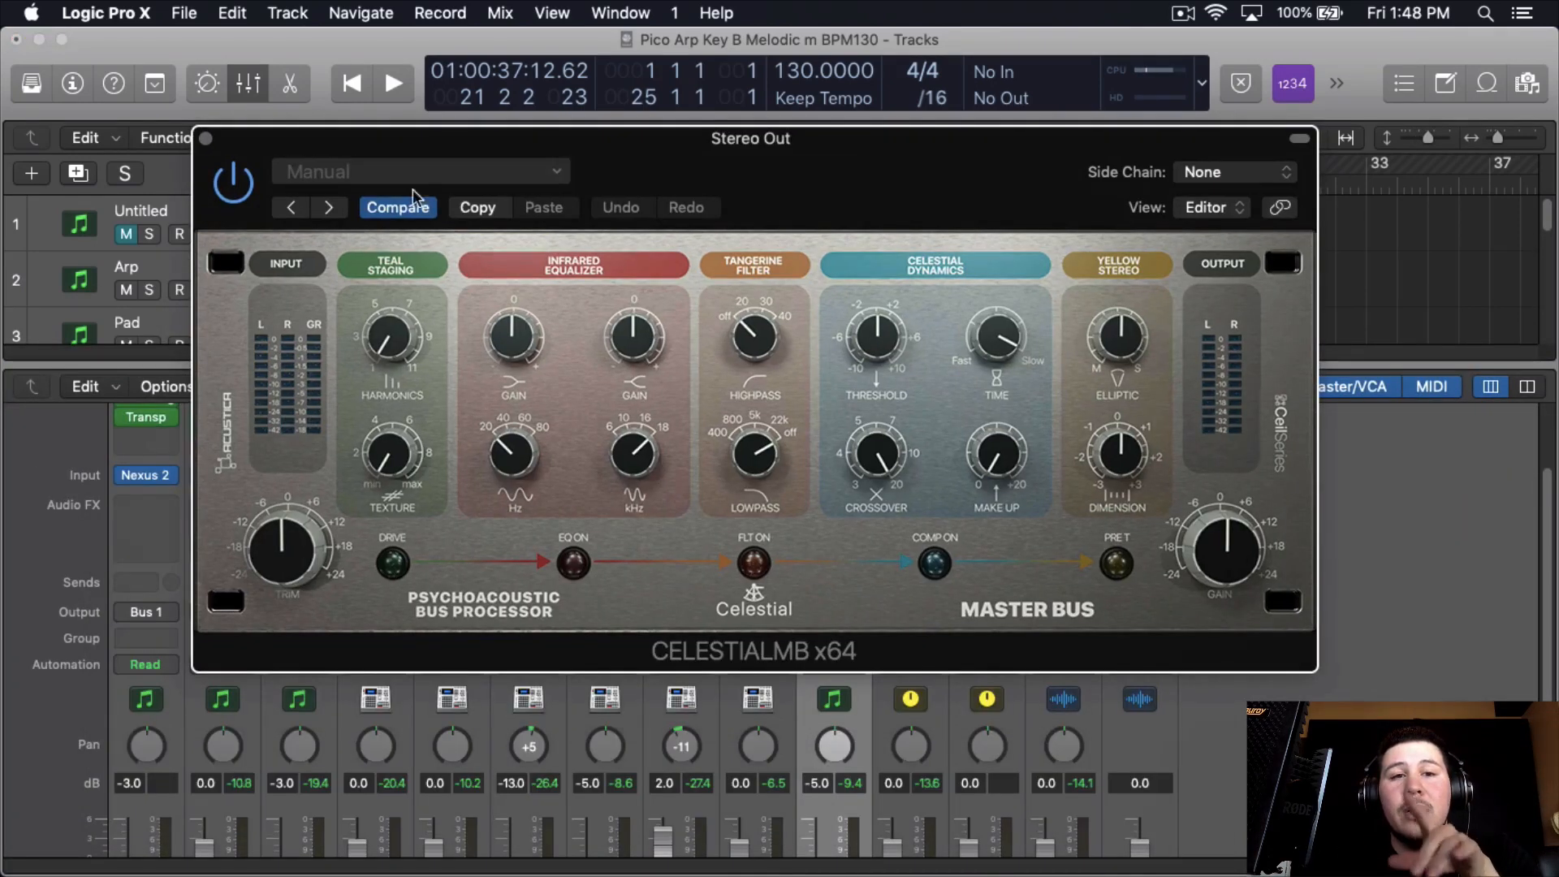
pyautogui.click(206, 138)
# Browse the Acustica effects available for the empty insert slot on Bus 2 without choosing one
pyautogui.moveTo(920, 508)
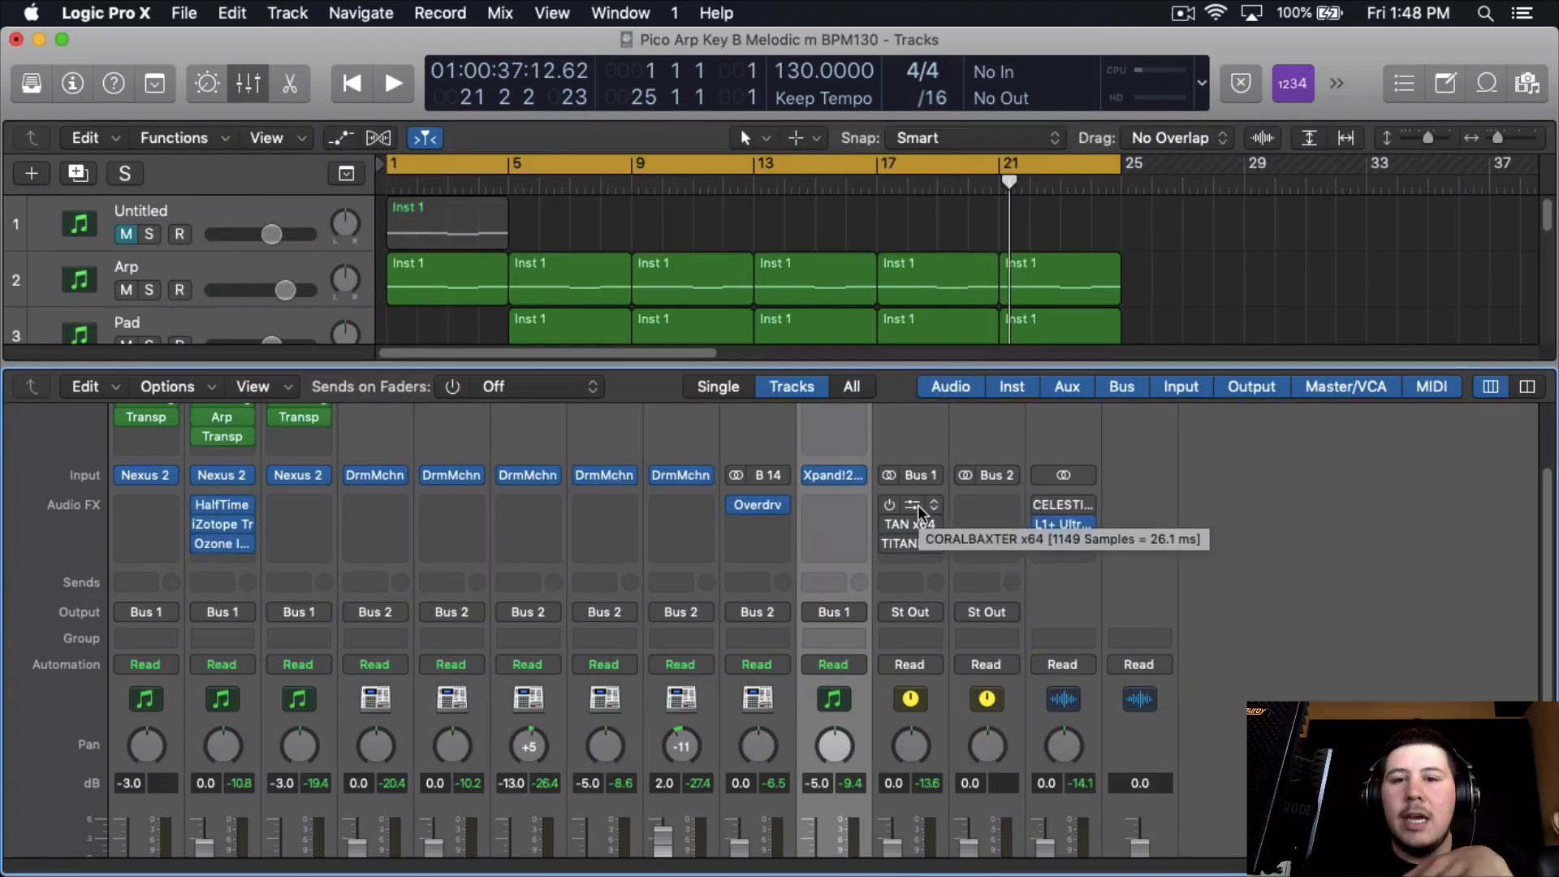
pyautogui.click(918, 505)
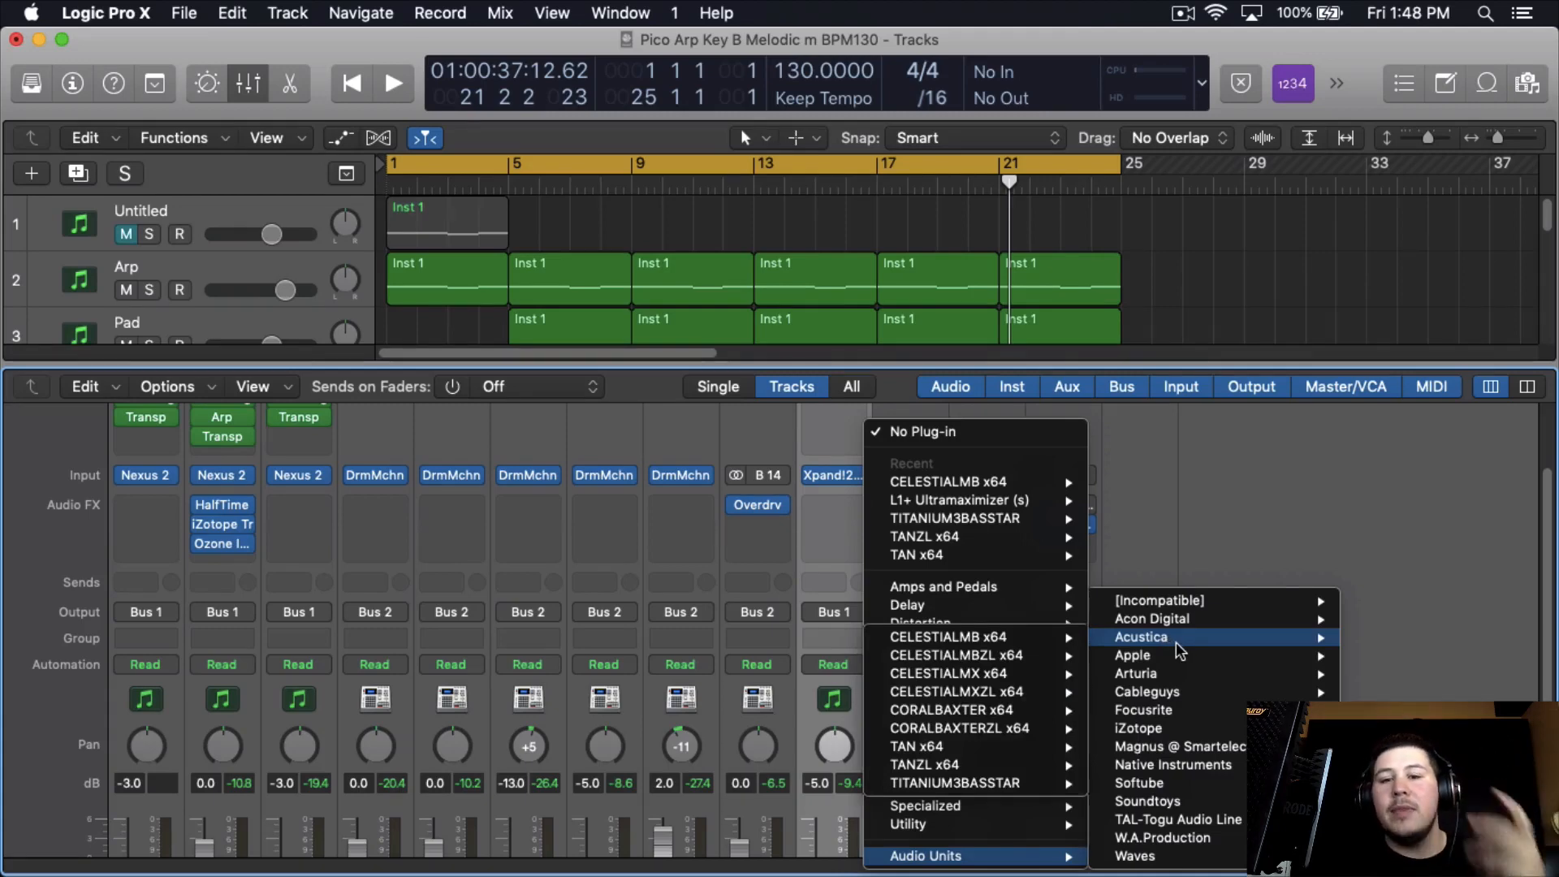
pyautogui.click(1157, 484)
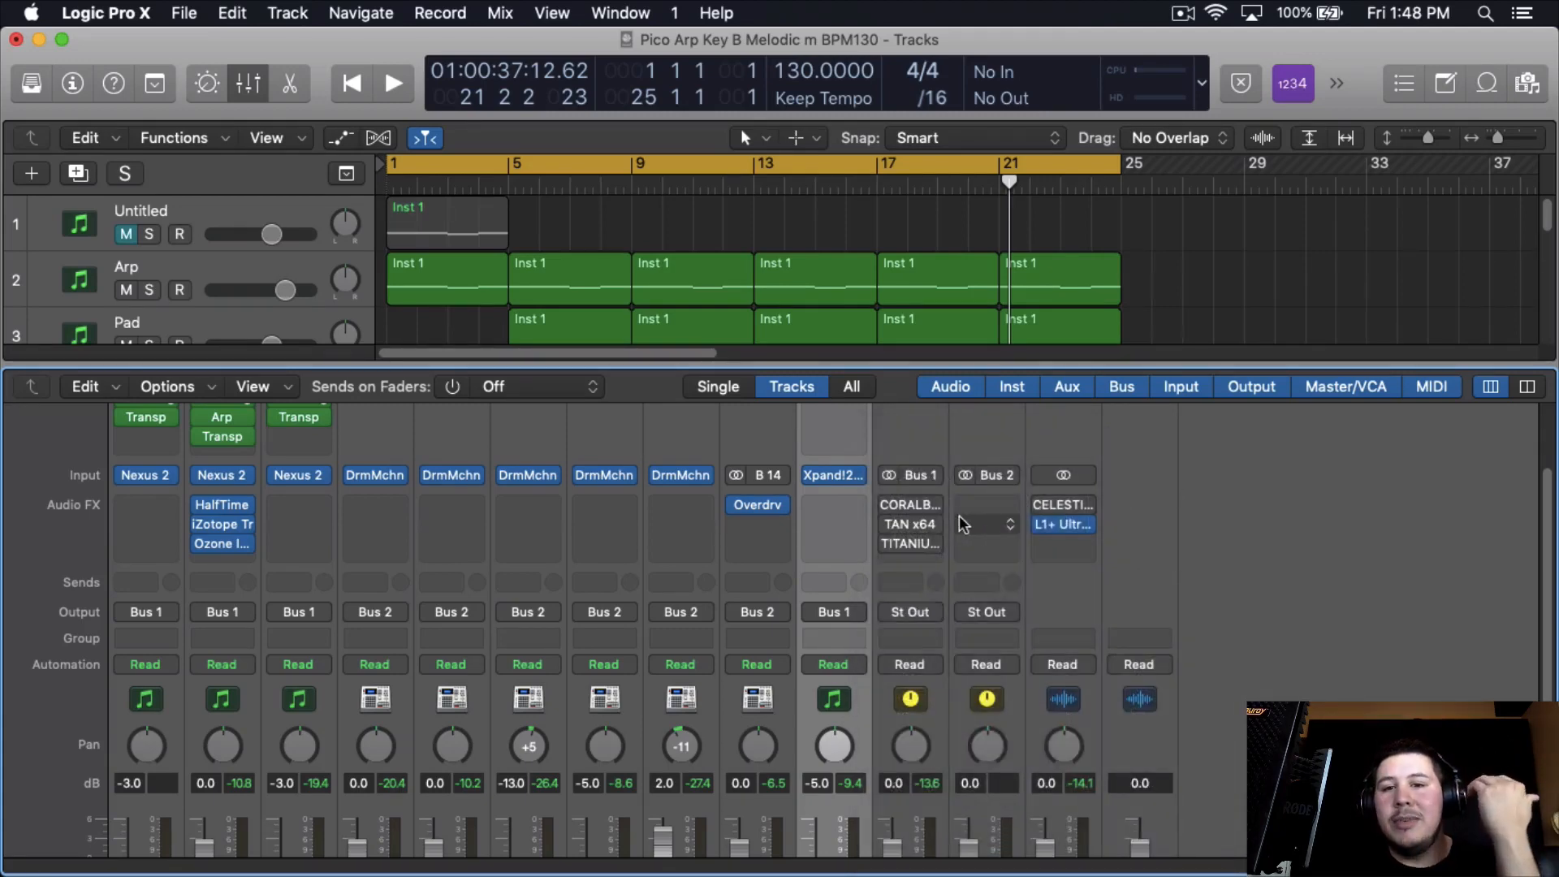
# Enable the bypassed CORALBAXTER, TAN and TITANIUM3BASSTAR inserts on the Bus 1 channel
pyautogui.click(891, 505)
pyautogui.click(891, 526)
pyautogui.click(892, 545)
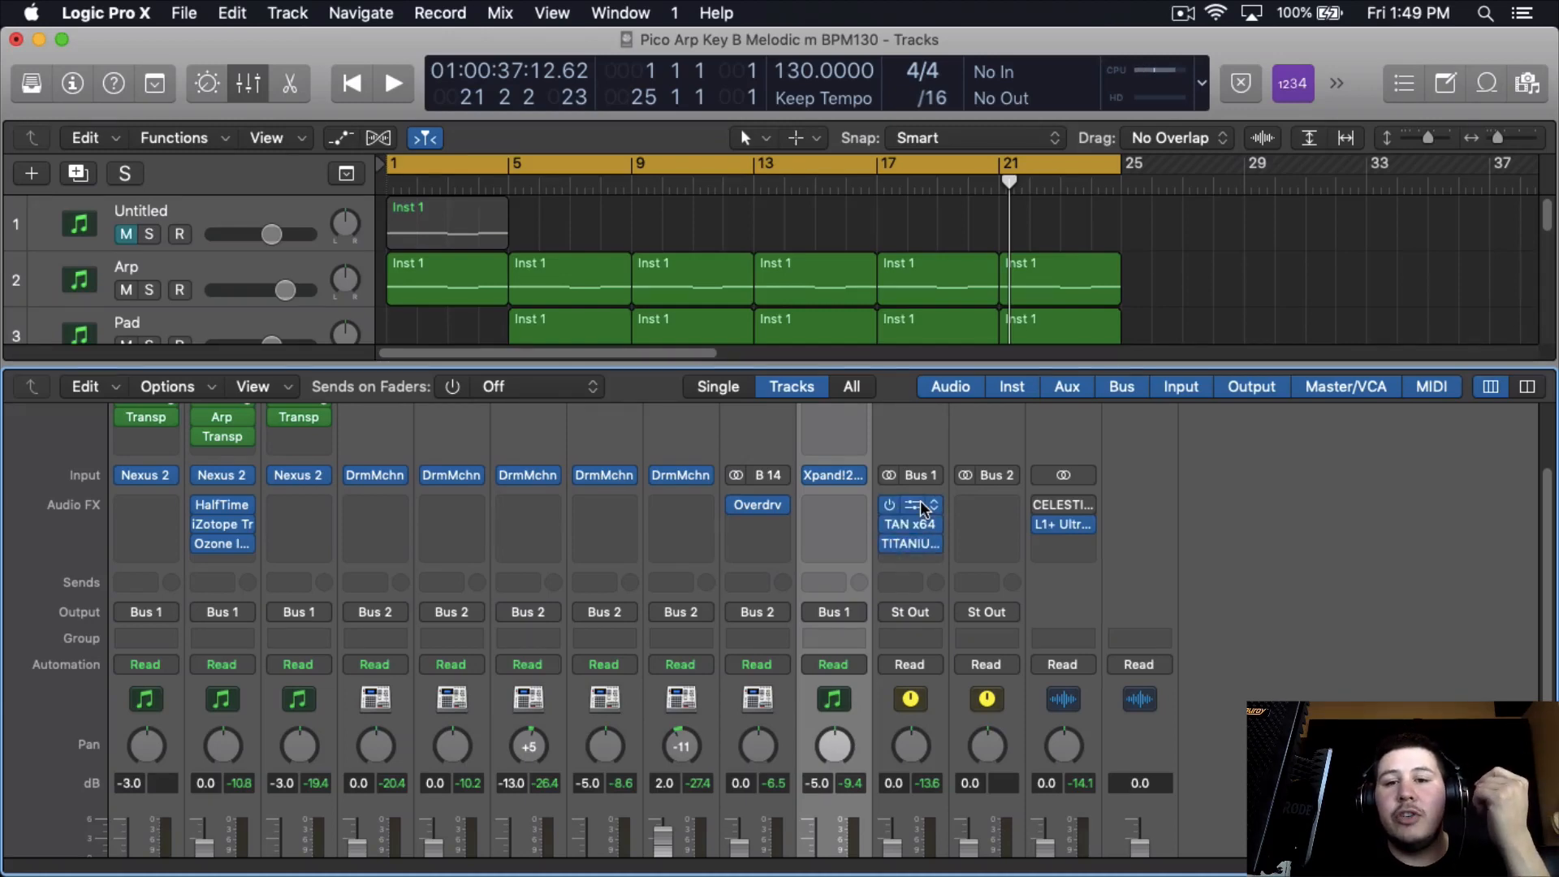
# Open CORALBAXTER, TAN and TITANIUM3BASSTAR from the Bus 1 channel and arrange their windows one below another
pyautogui.click(922, 507)
pyautogui.moveTo(1069, 280); pyautogui.dragTo(633, 50)
pyautogui.click(911, 524)
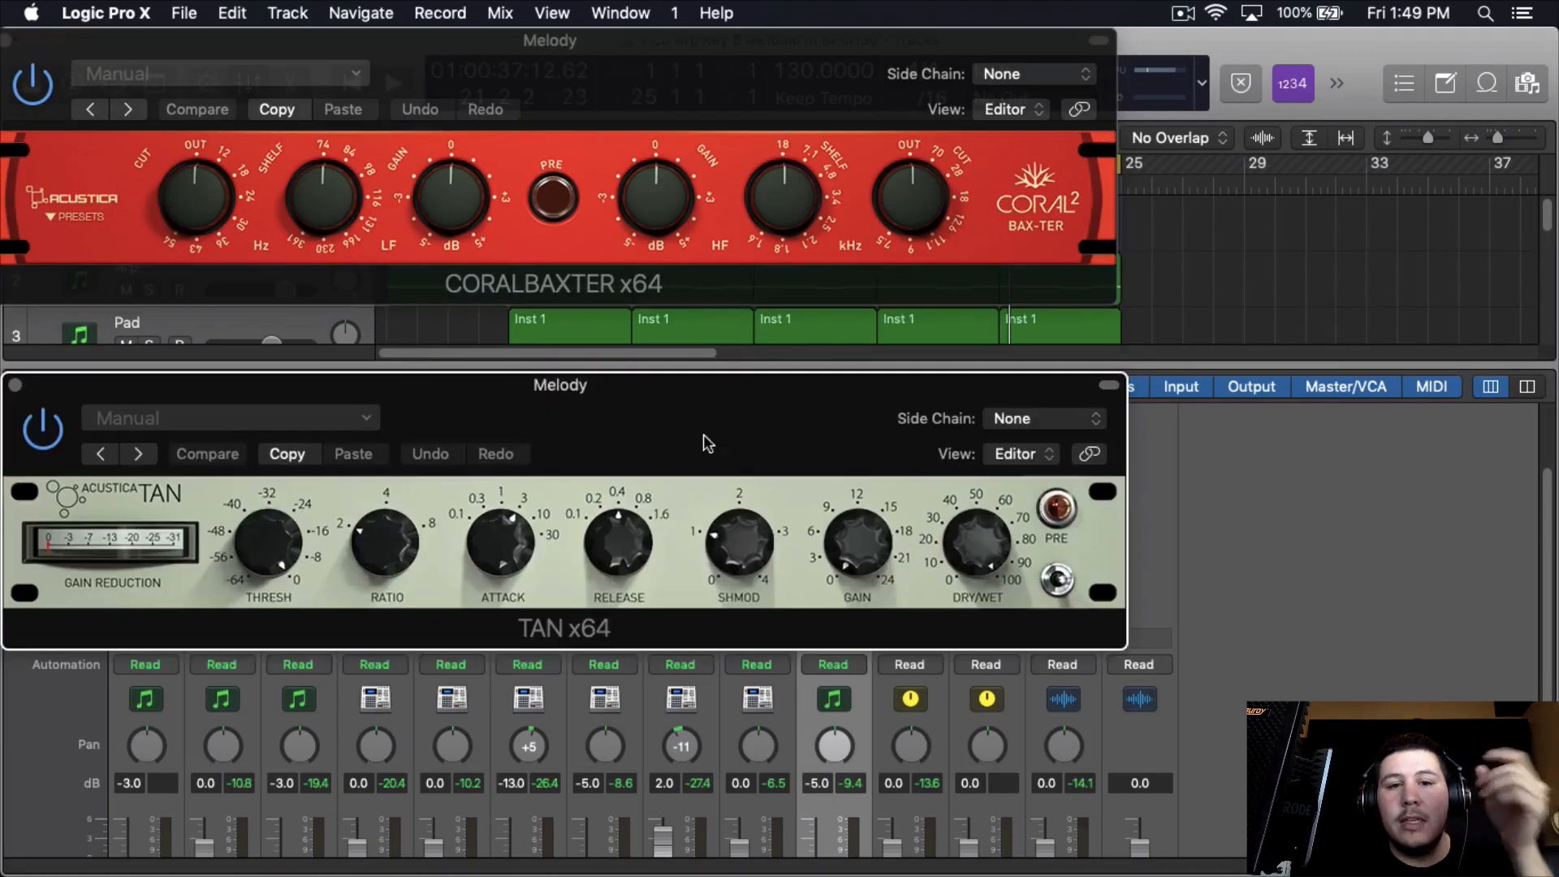
pyautogui.moveTo(703, 433); pyautogui.dragTo(702, 348)
pyautogui.moveTo(893, 340); pyautogui.dragTo(895, 600)
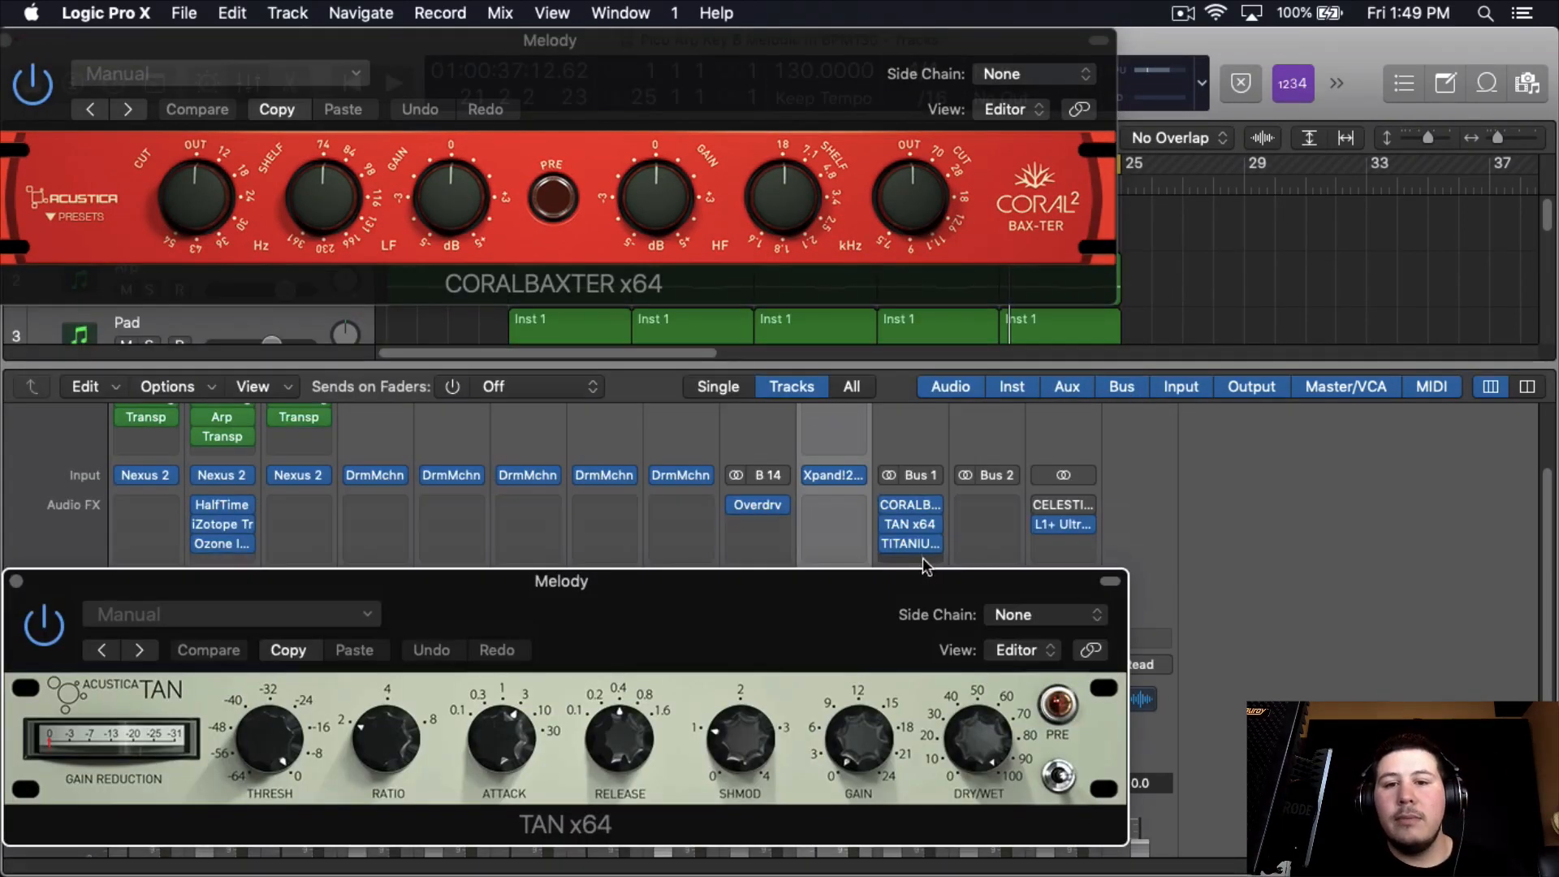
pyautogui.click(917, 546)
pyautogui.moveTo(908, 278); pyautogui.dragTo(662, 416)
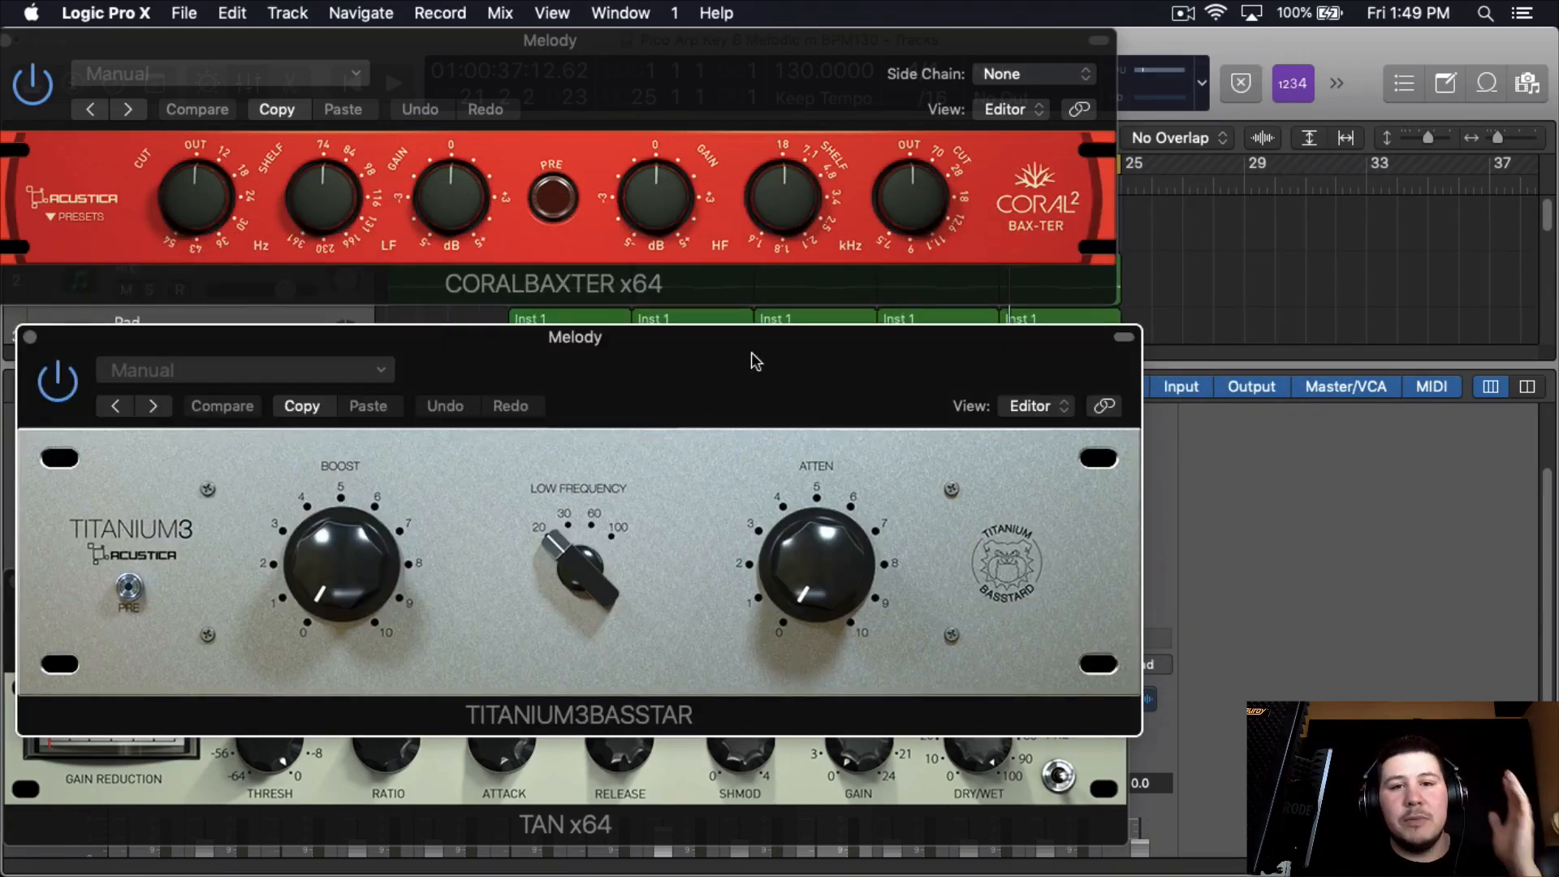
pyautogui.moveTo(754, 359); pyautogui.dragTo(725, 350)
pyautogui.moveTo(1042, 354); pyautogui.dragTo(980, 355)
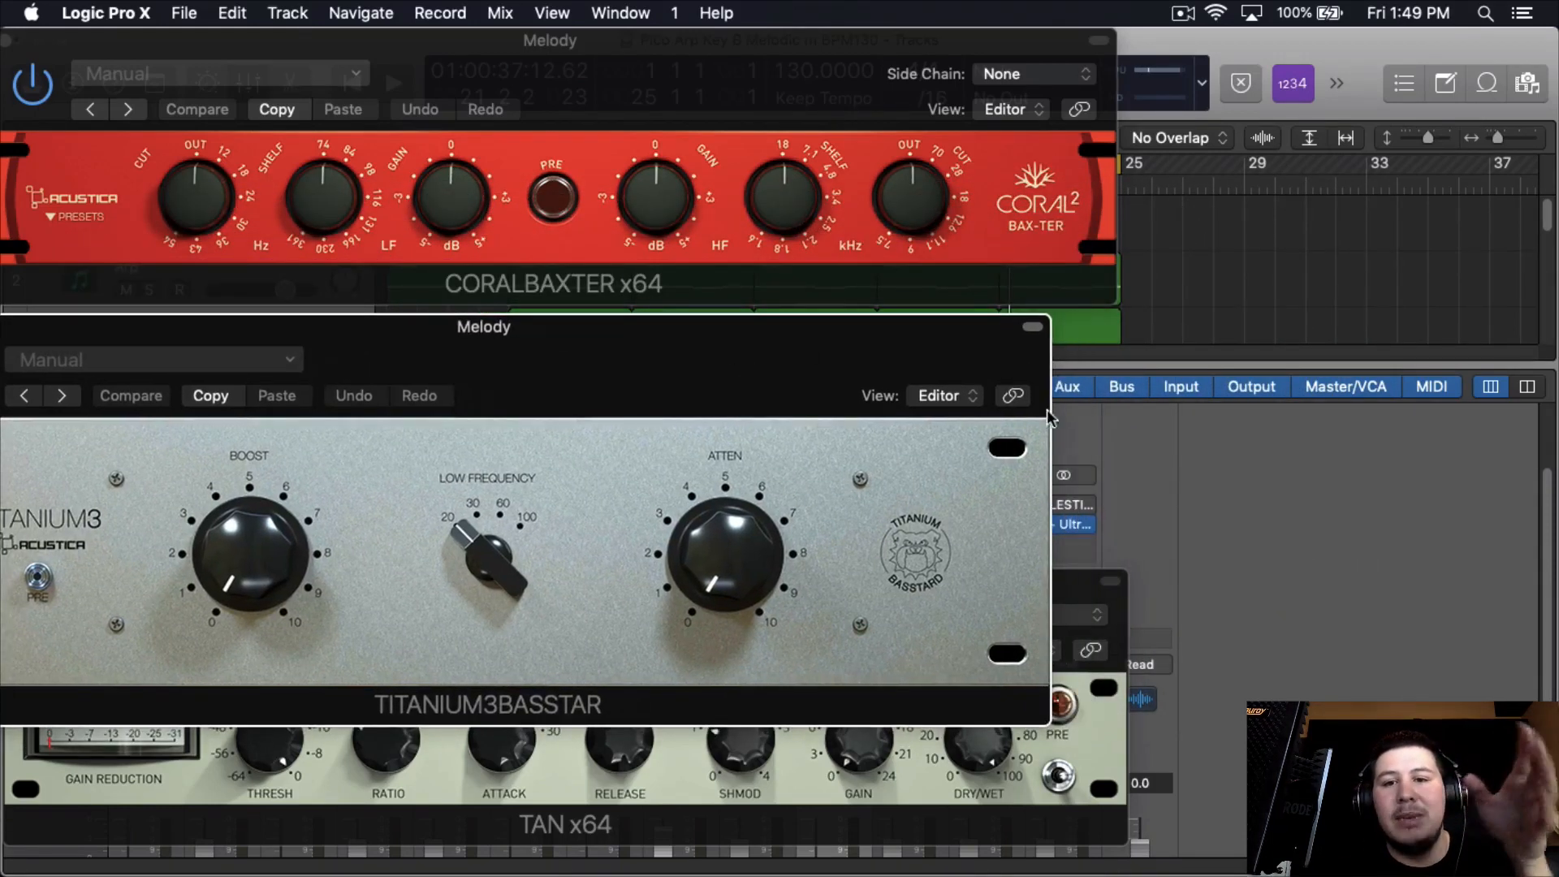
# Bring up CELESTIALMB on the Stereo Out for viewing and close it again
pyautogui.click(1070, 505)
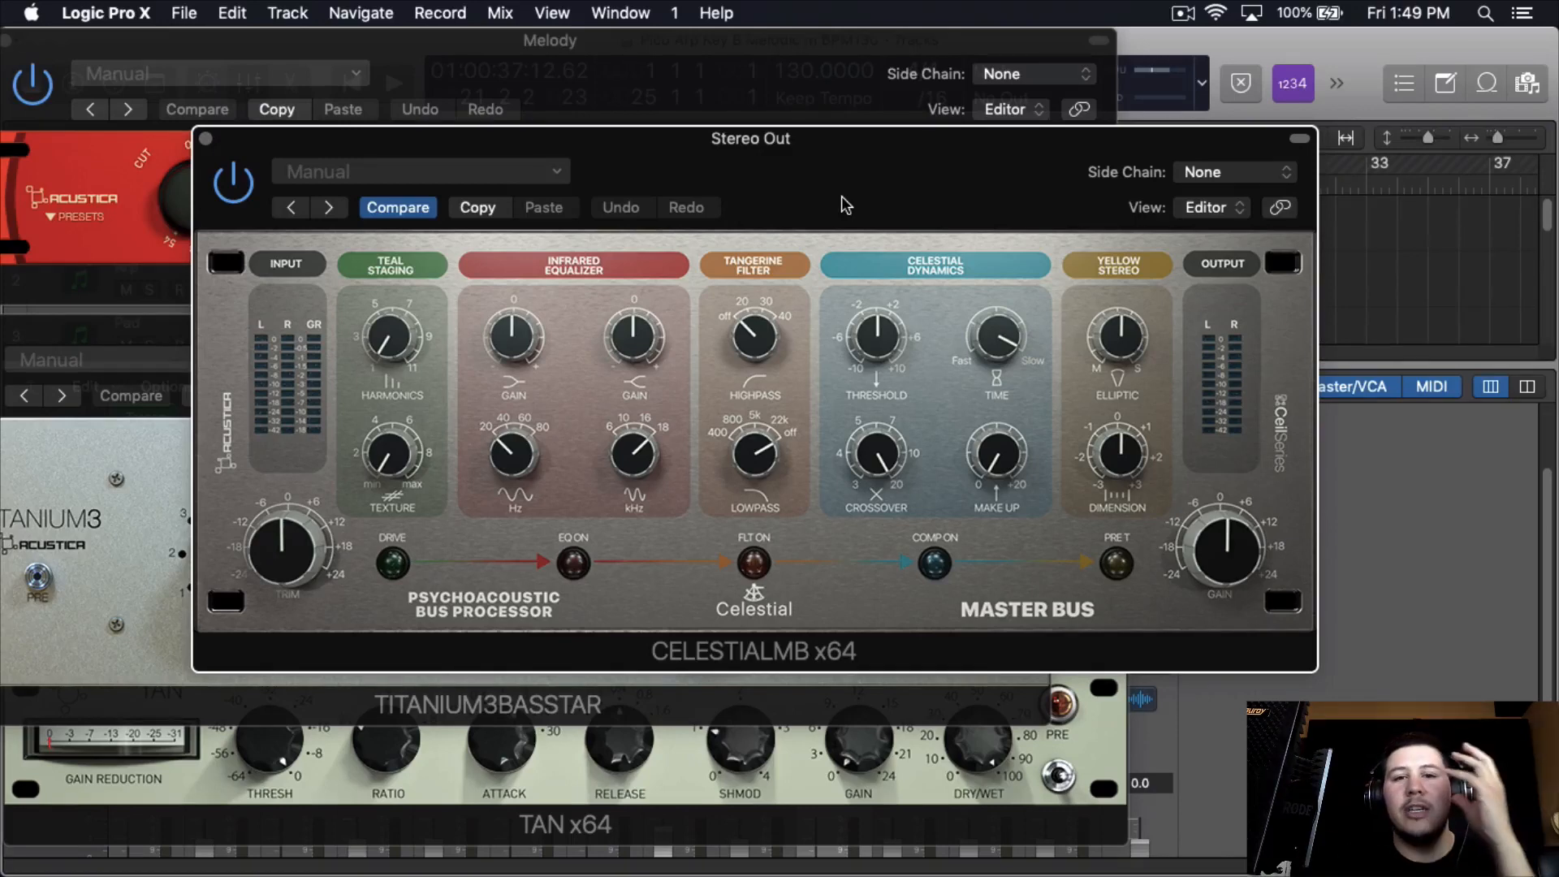
pyautogui.click(233, 164)
pyautogui.click(205, 139)
# Close the TITANIUM3BASSTAR and TAN windows and bring up CORALBAXTER from the Bus 1 channel
pyautogui.click(104, 308)
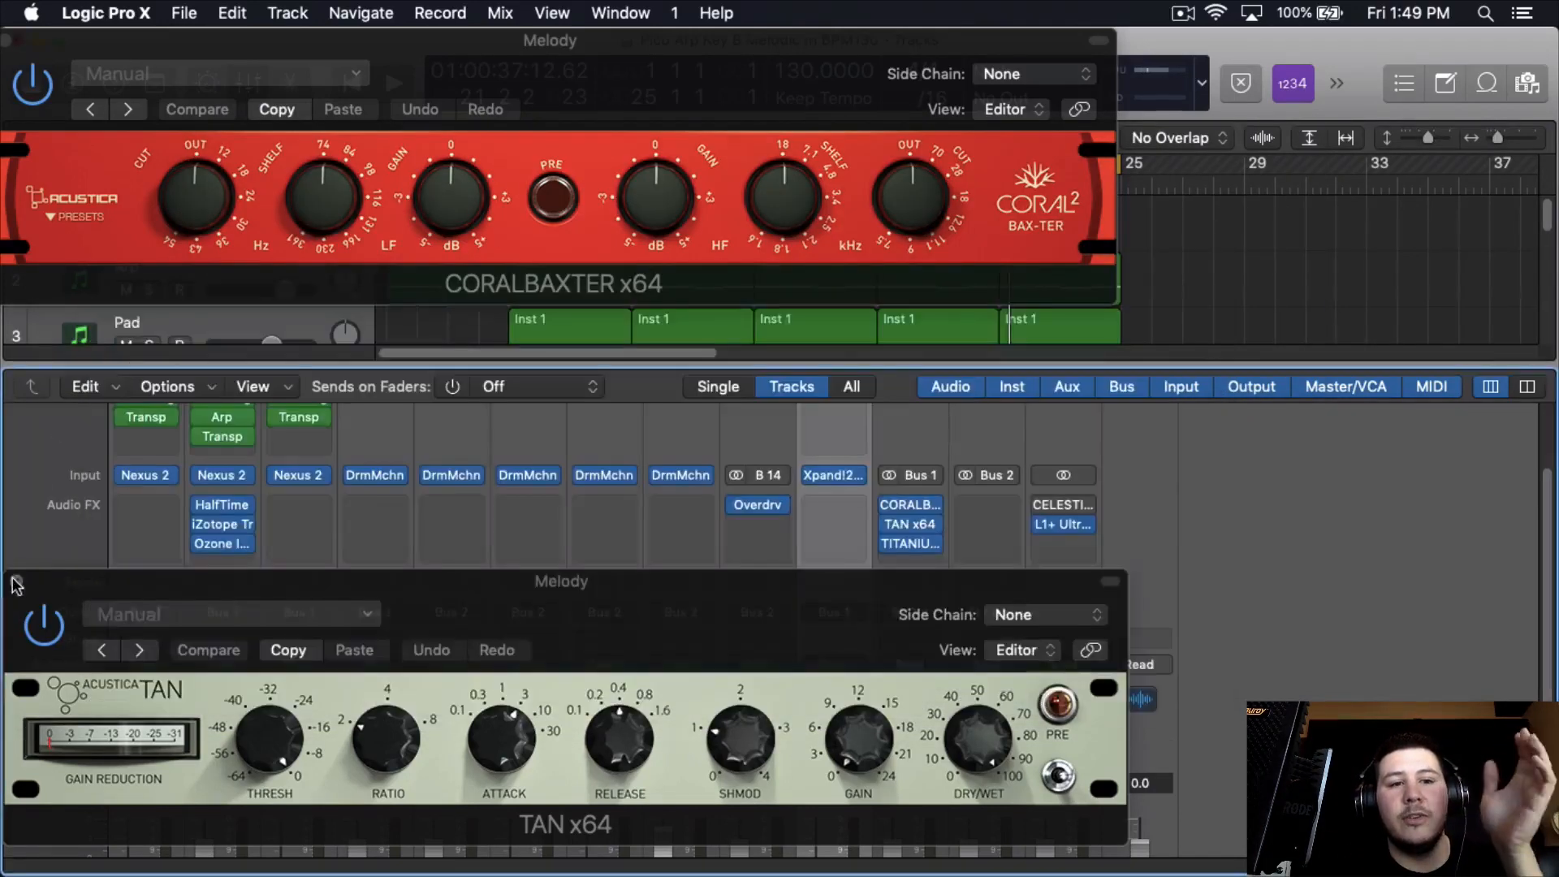
pyautogui.click(14, 581)
pyautogui.click(912, 505)
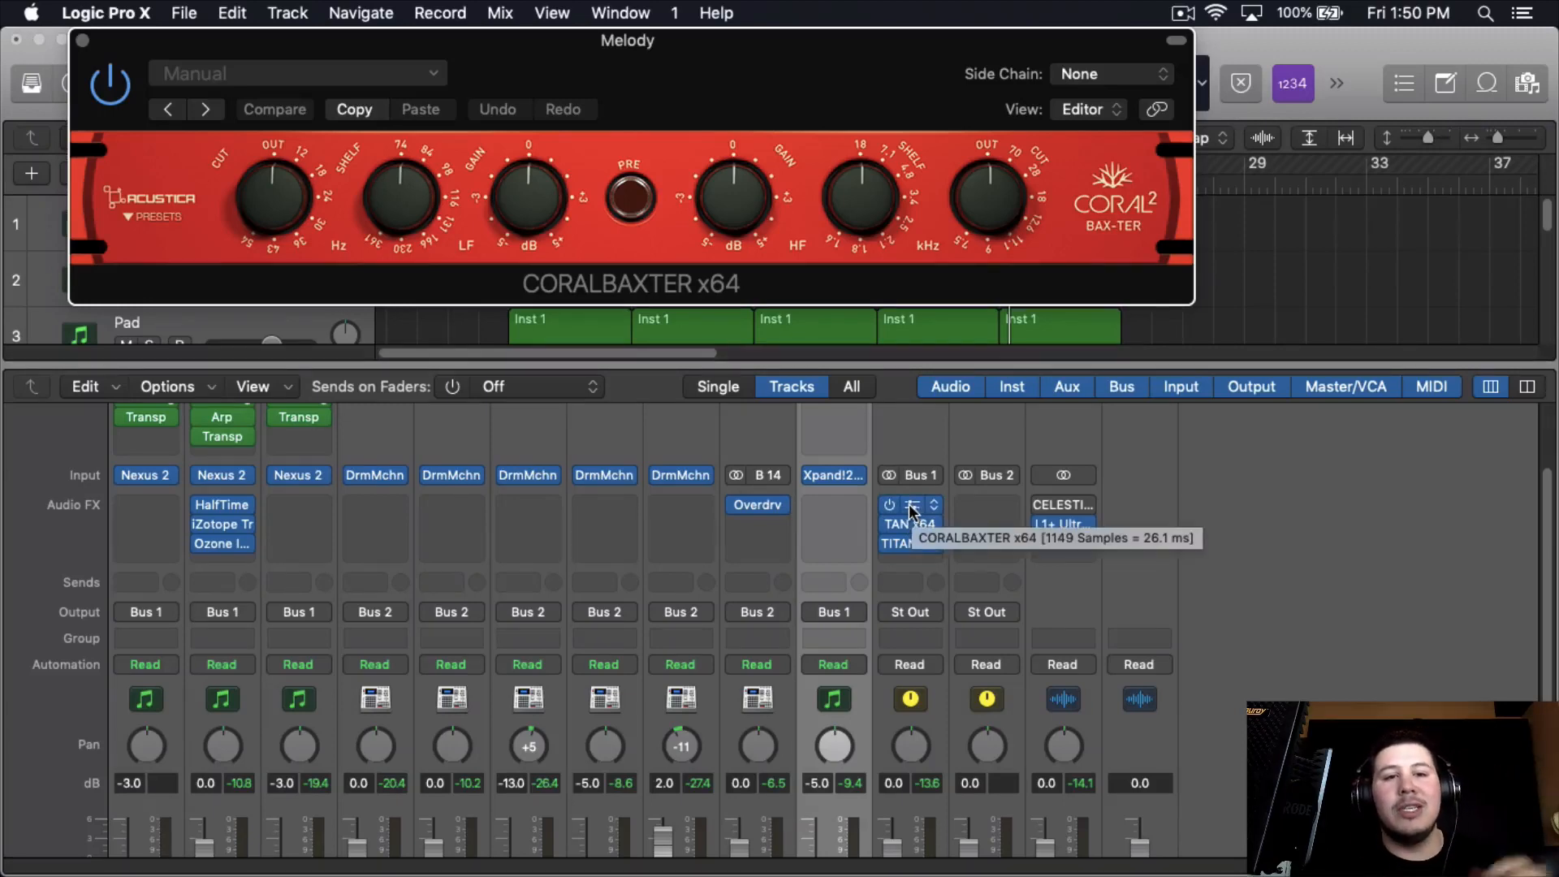
pyautogui.click(903, 507)
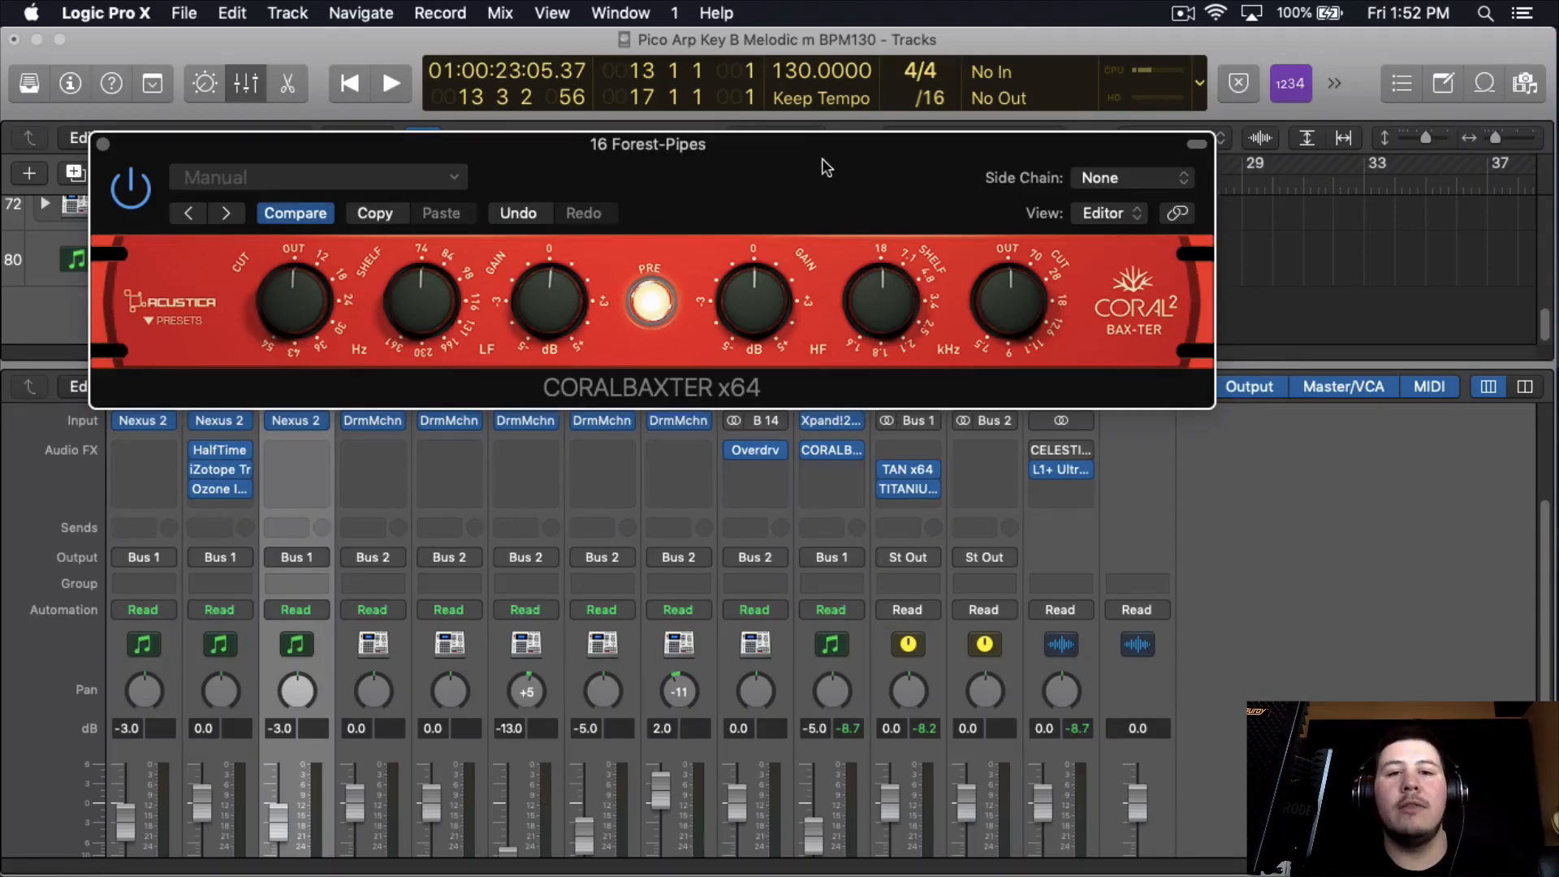
# Audition the soloed 16 Forest-Pipes loop and reposition its CORALBAXTER window between the tracks area and the mixer
pyautogui.moveTo(816, 149); pyautogui.dragTo(805, 491)
pyautogui.press('space')
pyautogui.moveTo(698, 494); pyautogui.dragTo(697, 330)
pyautogui.press('space')
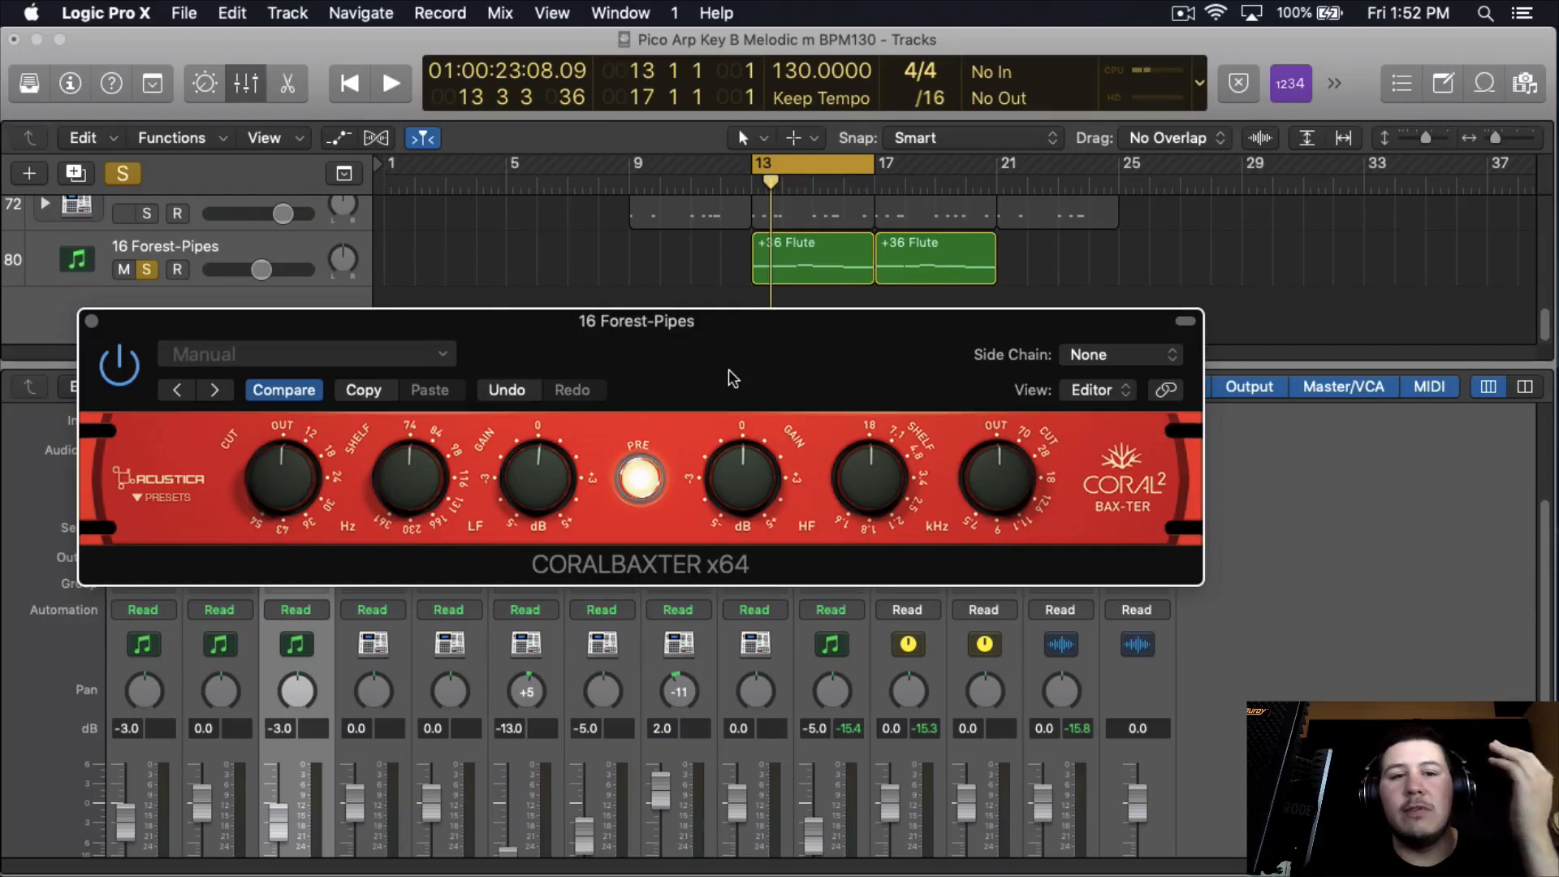
pyautogui.moveTo(729, 371); pyautogui.dragTo(766, 296)
# On the 16 Forest-Pipes CORALBAXTER, set the low cut to 54 Hz and the low shelf to -5 dB at 361 Hz, auditioning the loop
pyautogui.moveTo(336, 409); pyautogui.dragTo(328, 215)
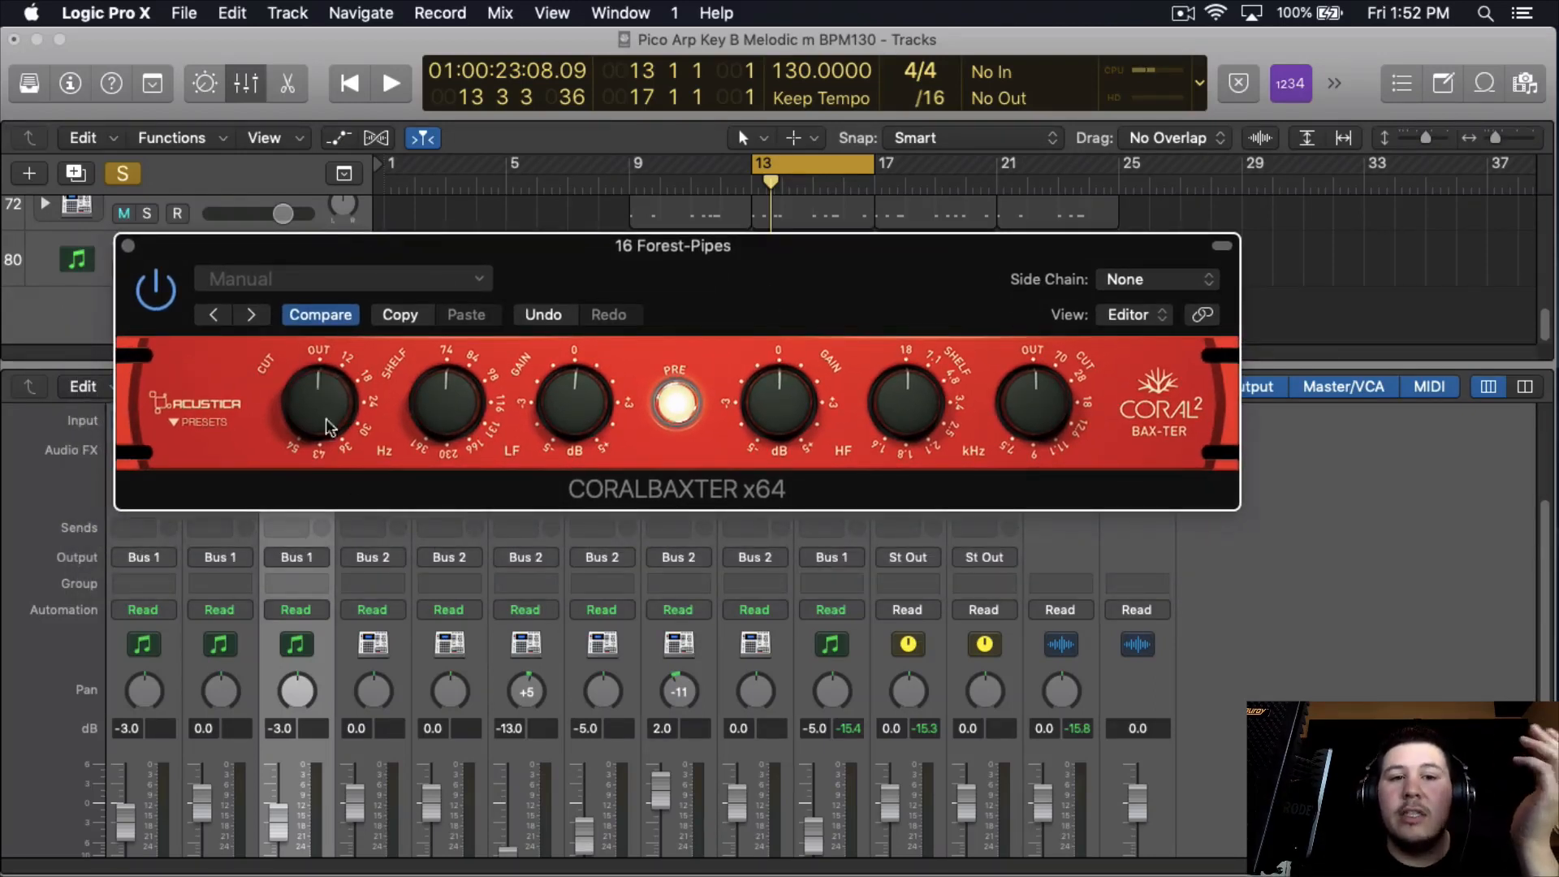
pyautogui.moveTo(324, 411); pyautogui.dragTo(319, 402)
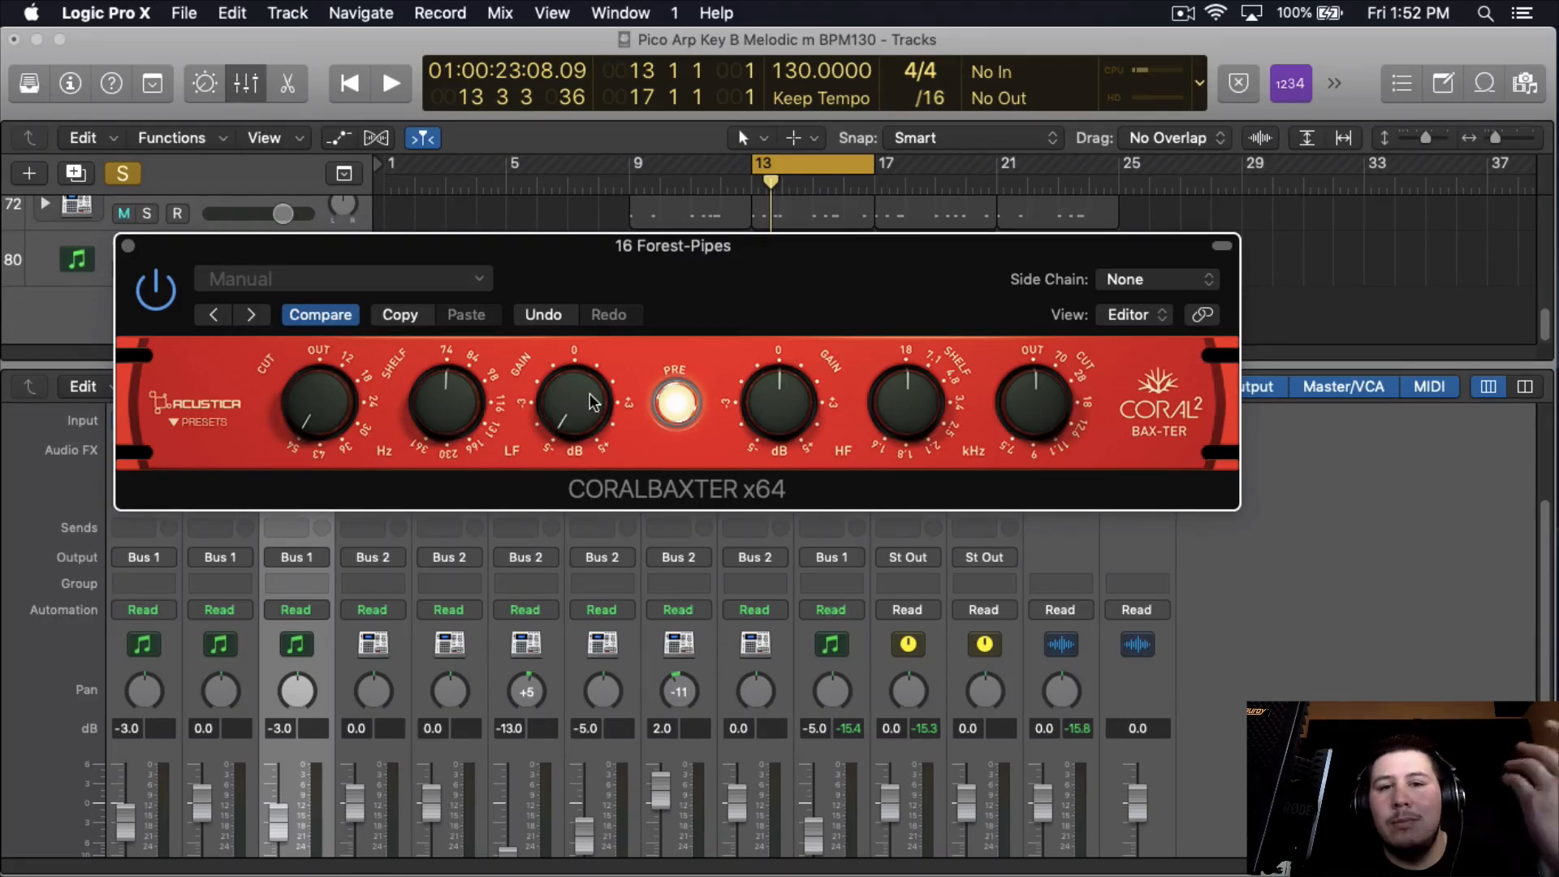
pyautogui.press('space')
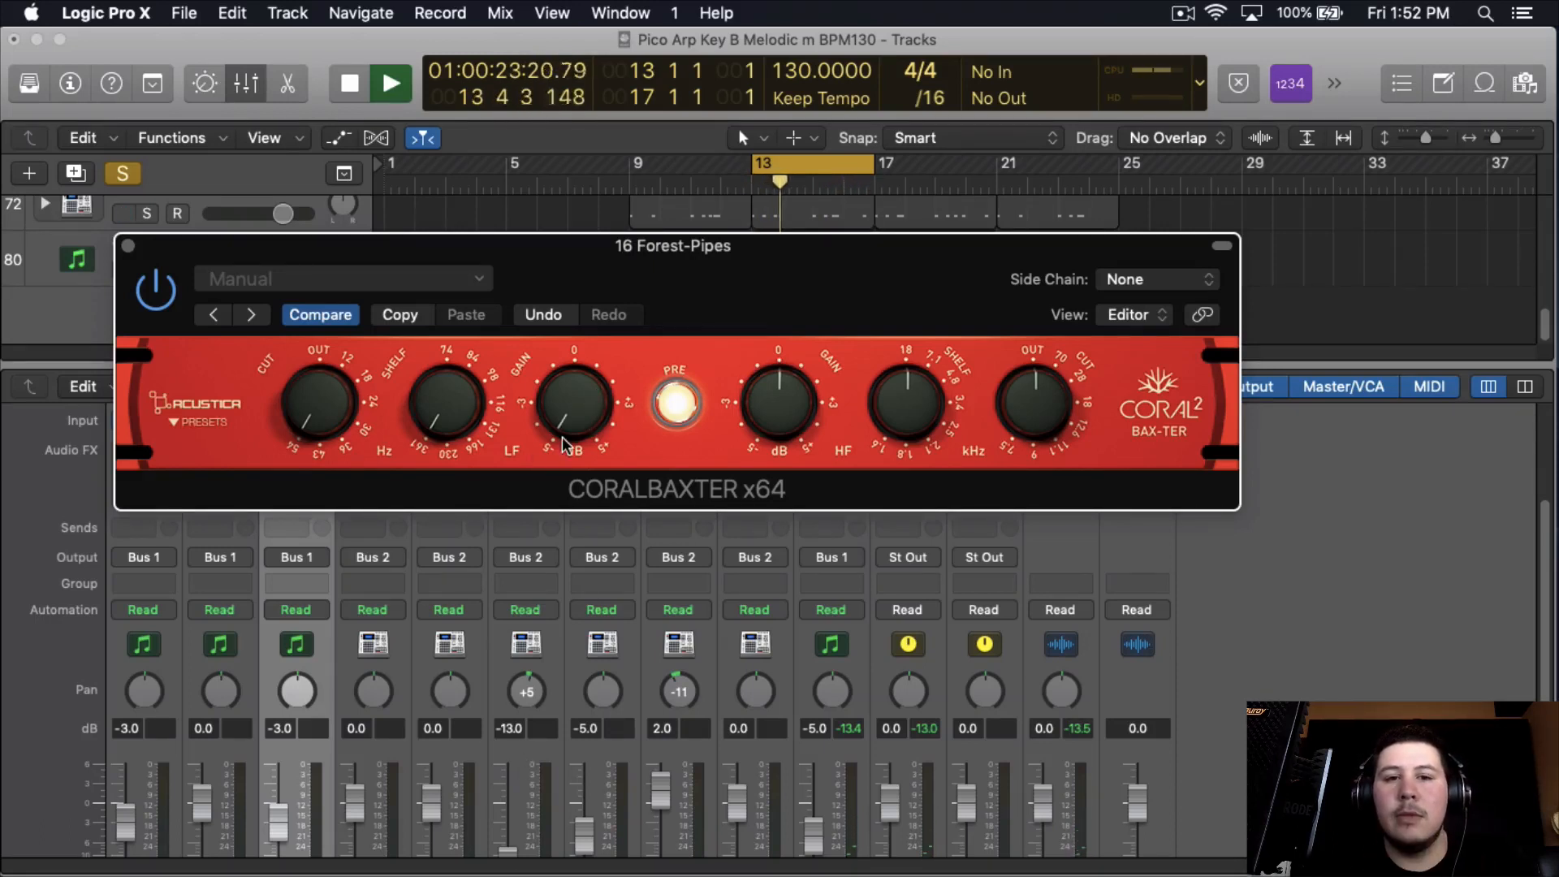
pyautogui.press('space')
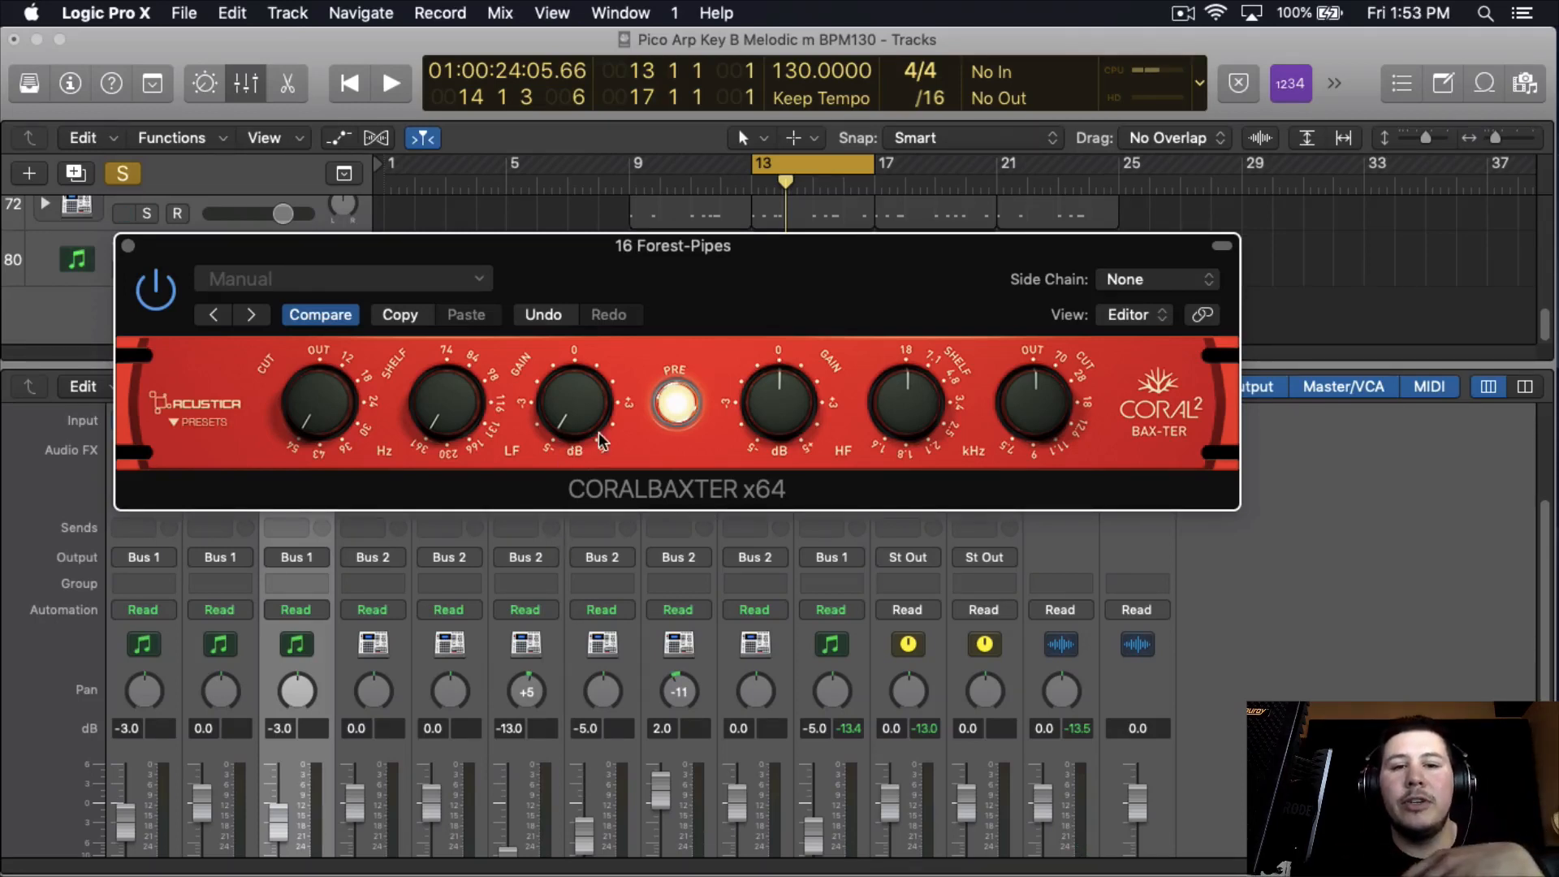
# Raise the LF gain to +5 dB and audition the flute loop with the boosted lows
pyautogui.moveTo(587, 417); pyautogui.dragTo(640, 1)
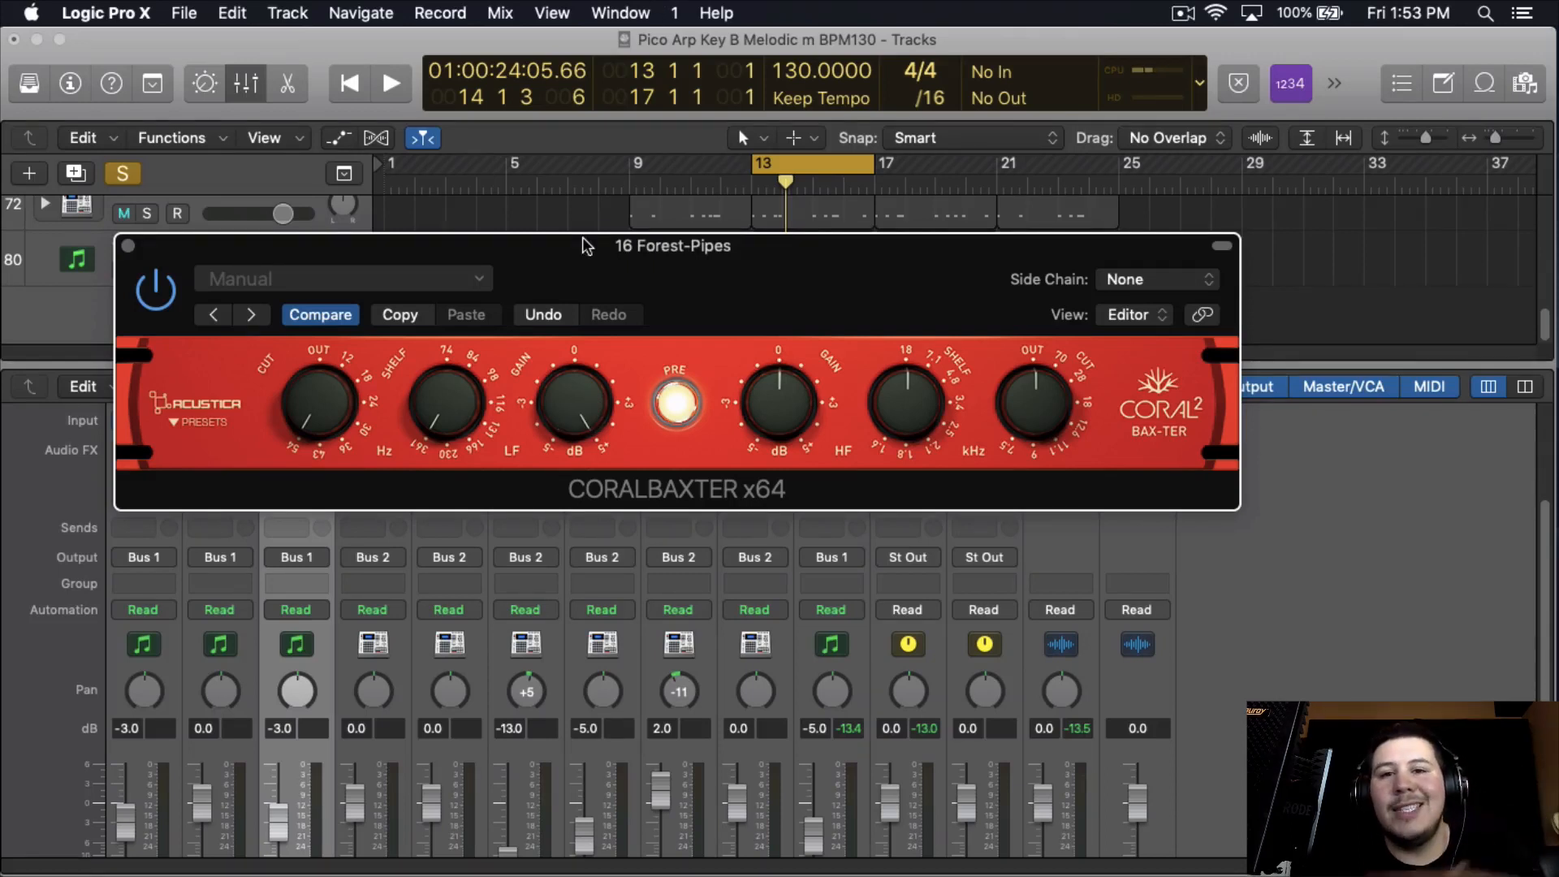
pyautogui.press('space')
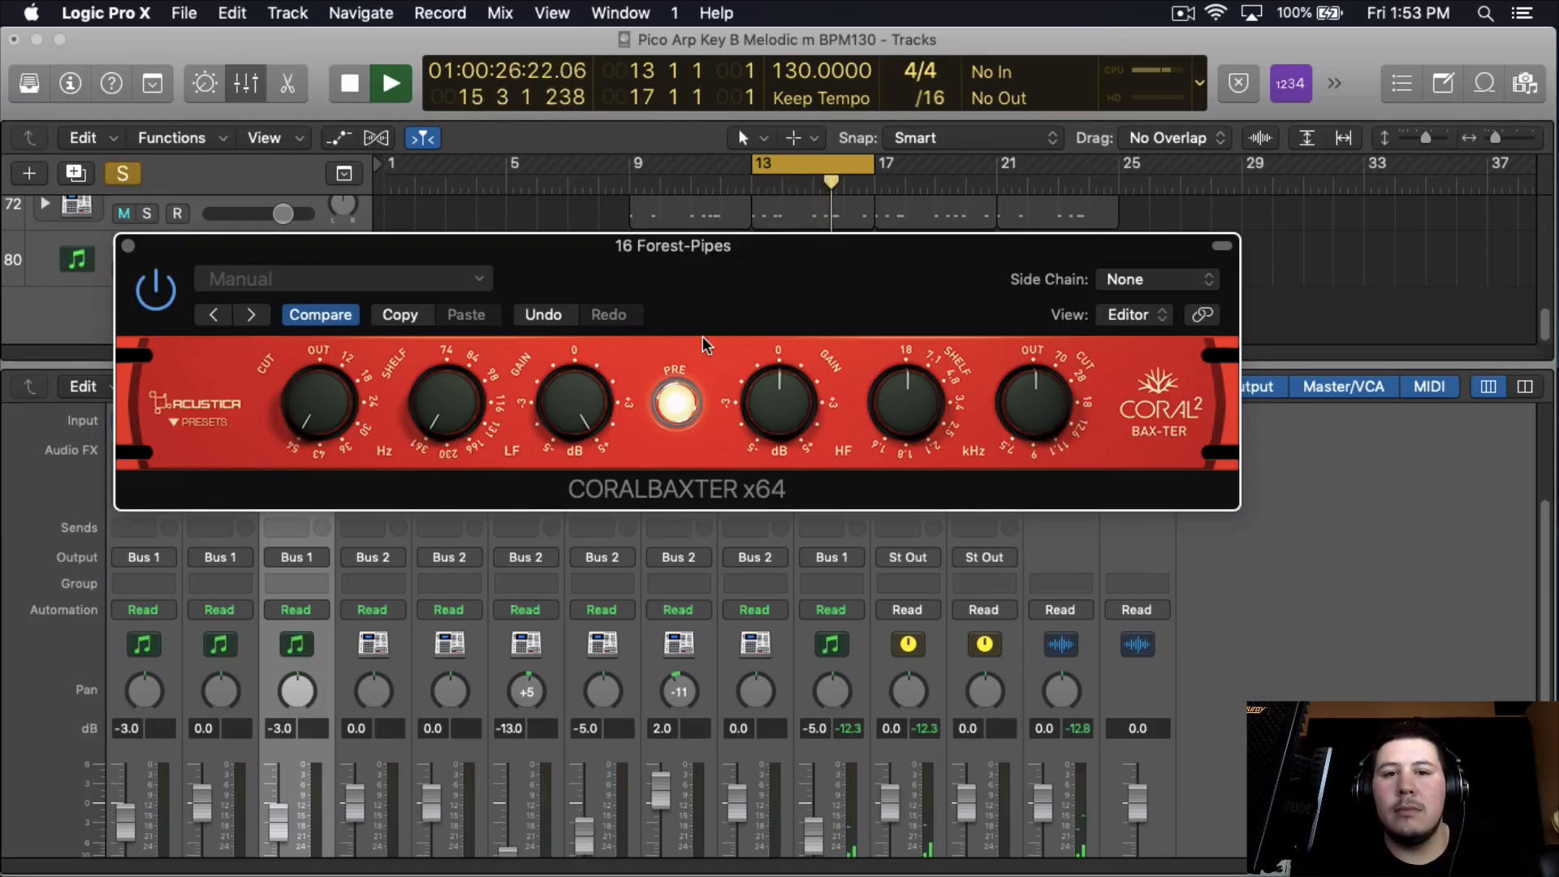
pyautogui.press('space')
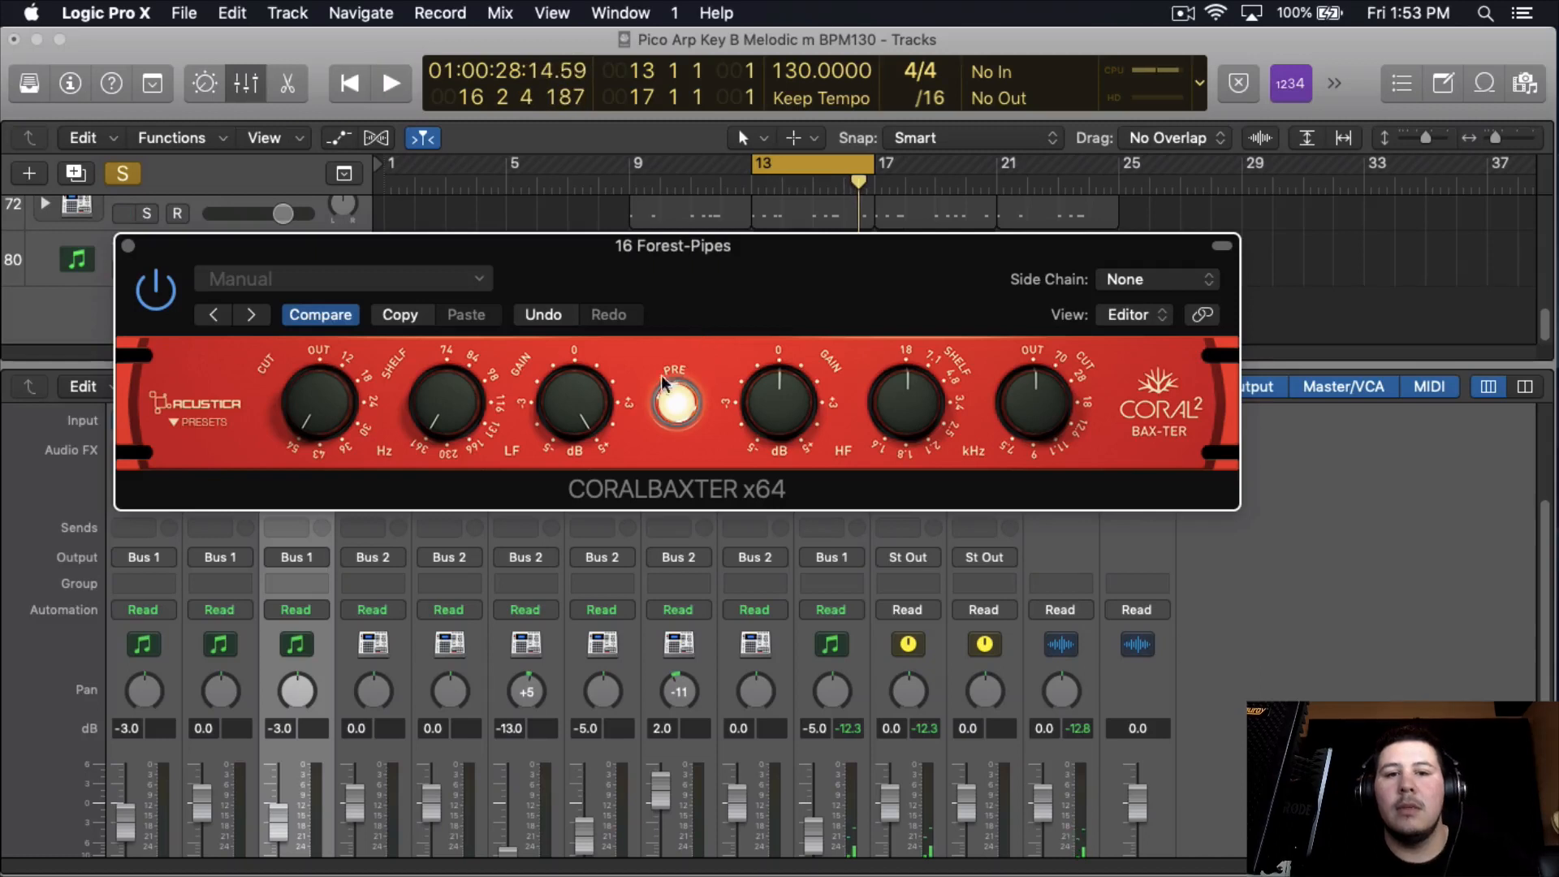
# On the flute's CORALBAXTER, set the LF gain to -5 dB and boost the HF shelf slightly around 4.8 kHz while the loop plays
pyautogui.moveTo(590, 528); pyautogui.dragTo(532, 744)
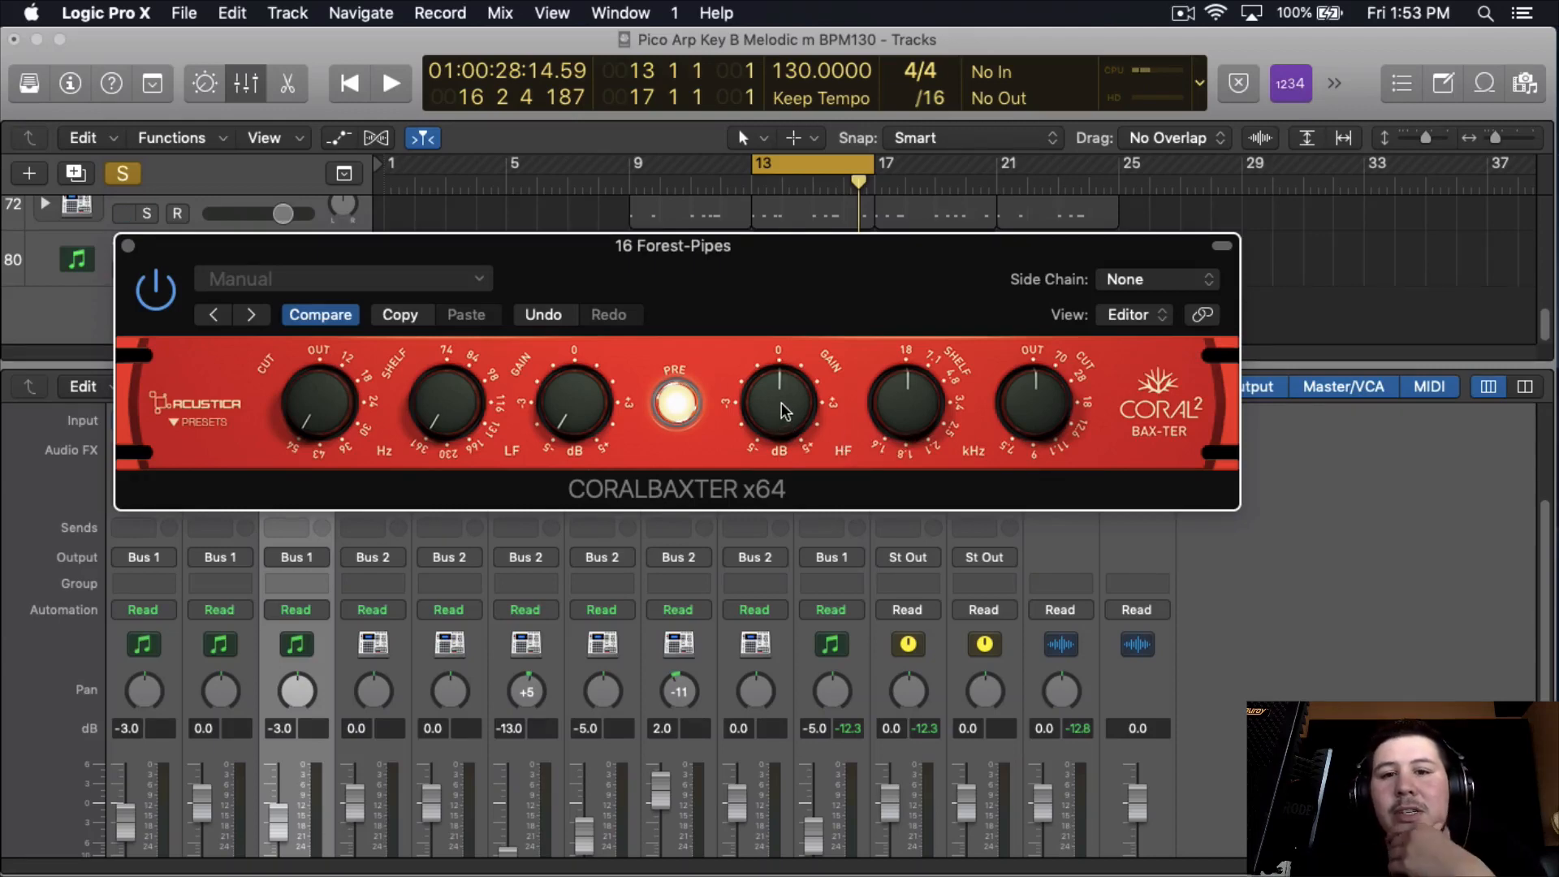
pyautogui.press('space')
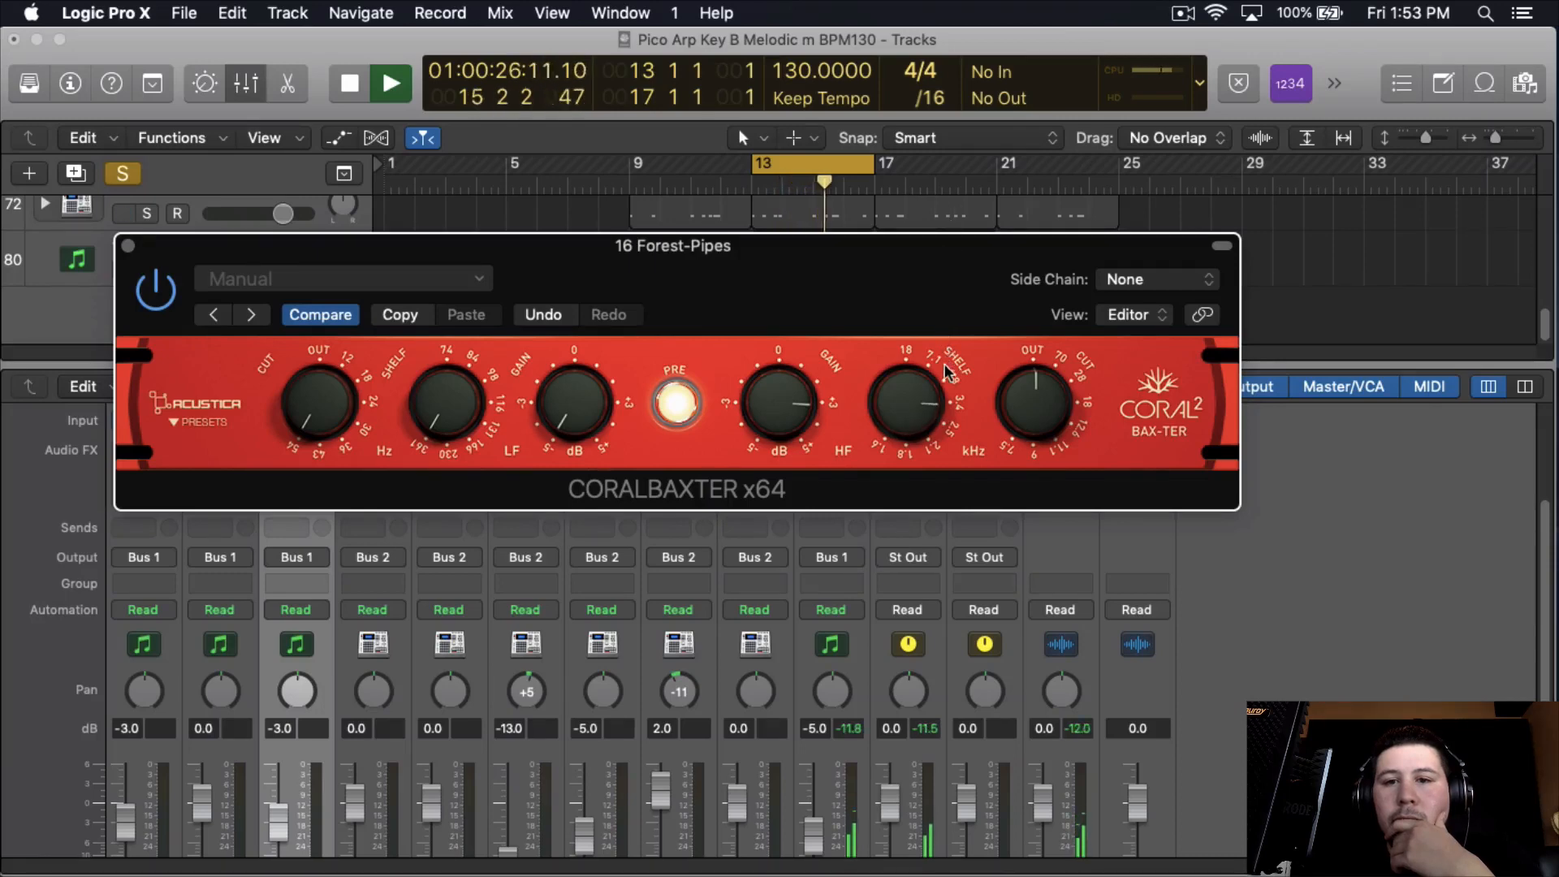
pyautogui.moveTo(791, 419); pyautogui.dragTo(787, 453)
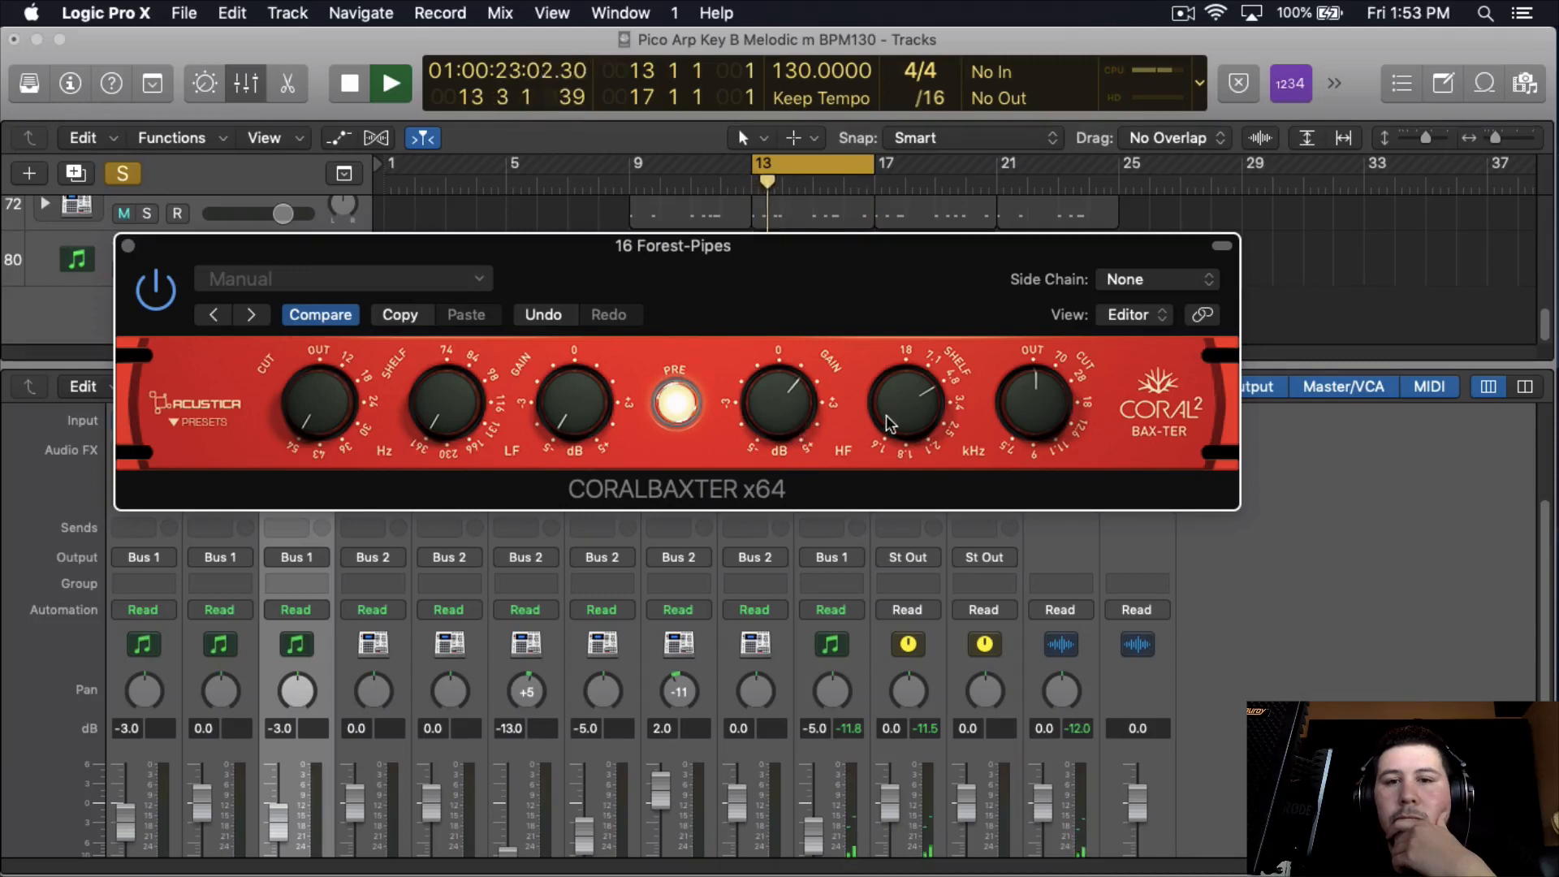
# Compare the flute loop with CORALBAXTER bypassed and active, stop playback, and close the plug-in window
pyautogui.click(156, 291)
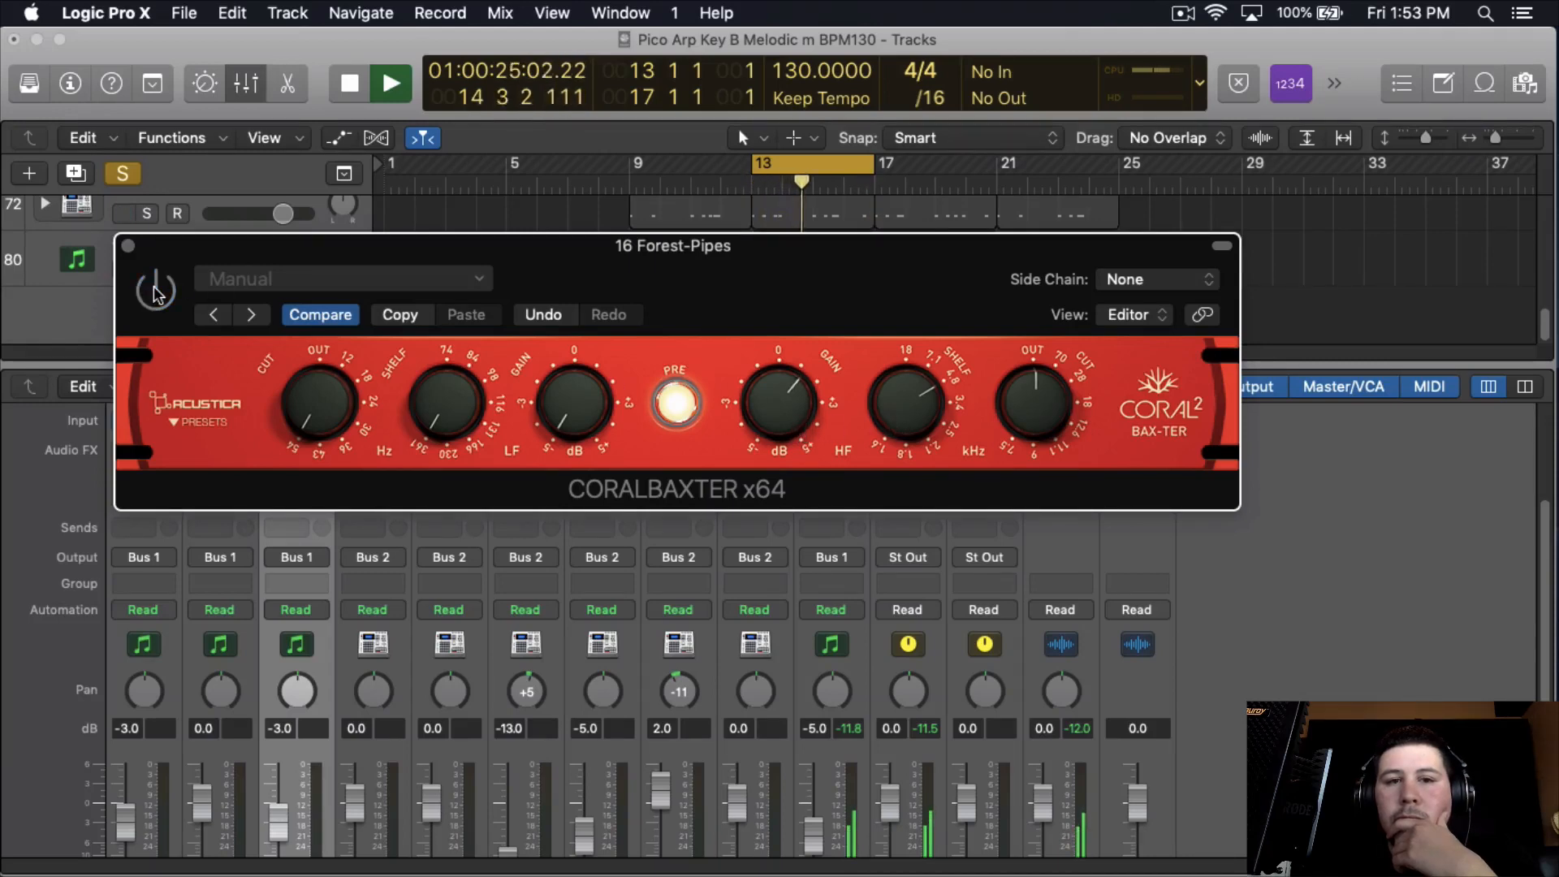
pyautogui.click(157, 290)
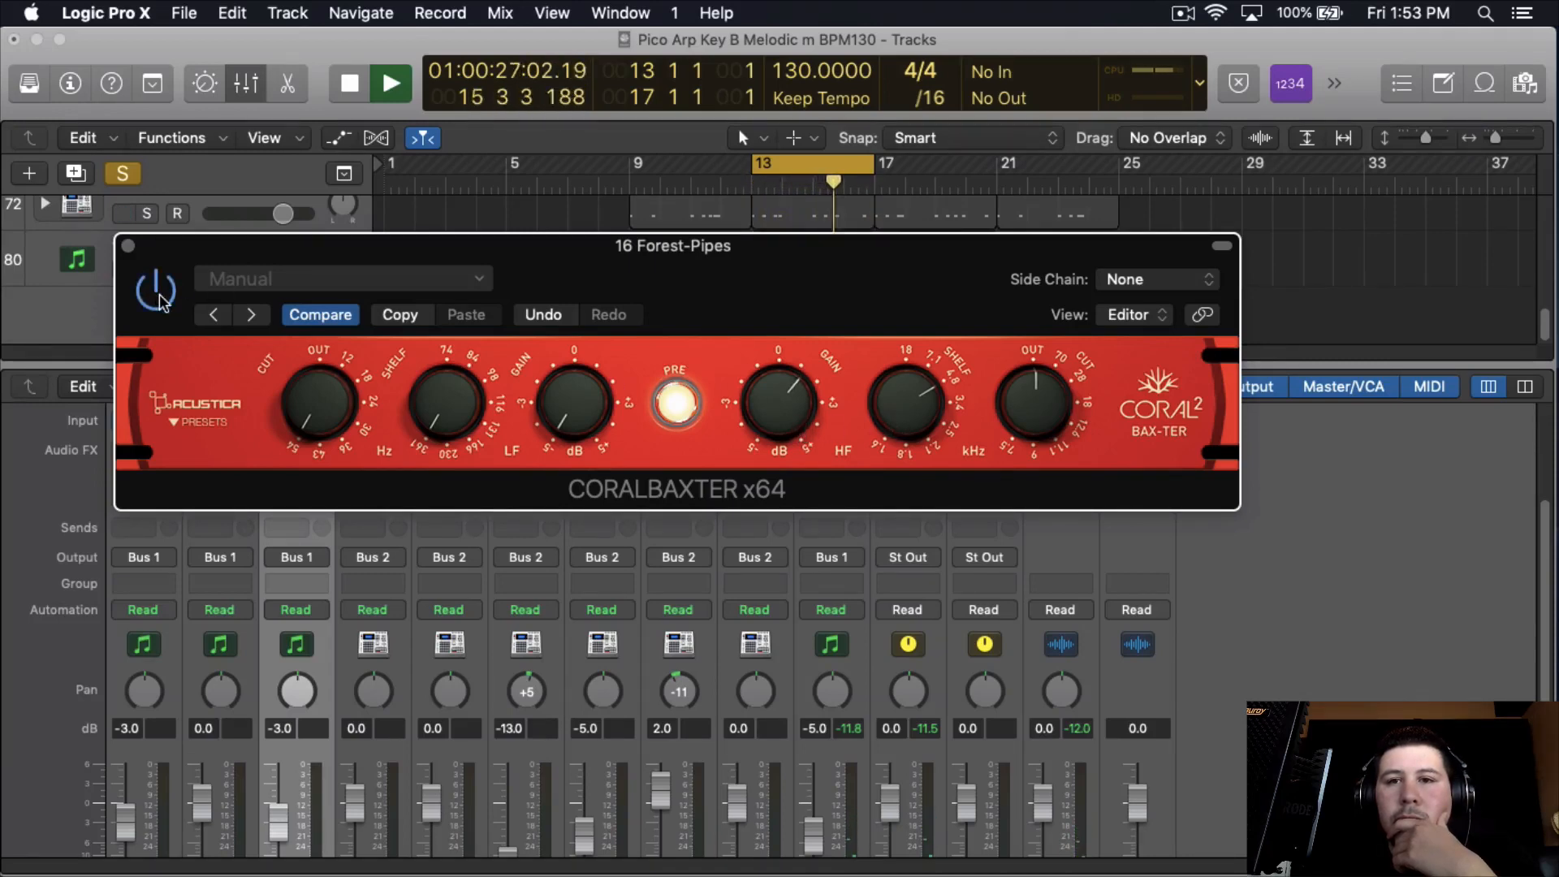
pyautogui.moveTo(789, 318); pyautogui.dragTo(802, 314)
pyautogui.press('space')
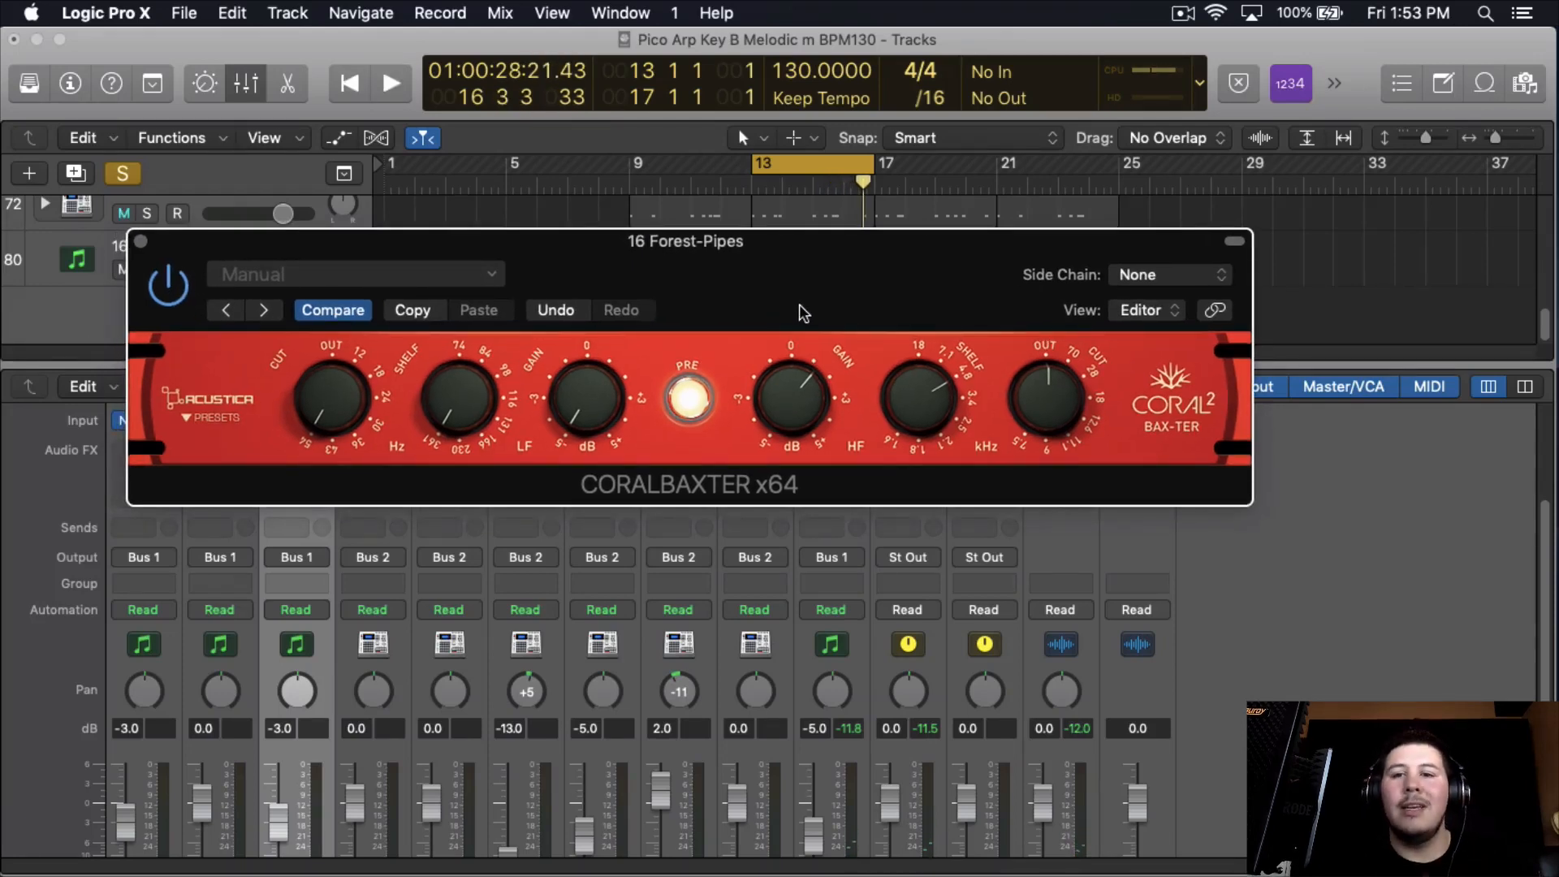
pyautogui.click(140, 242)
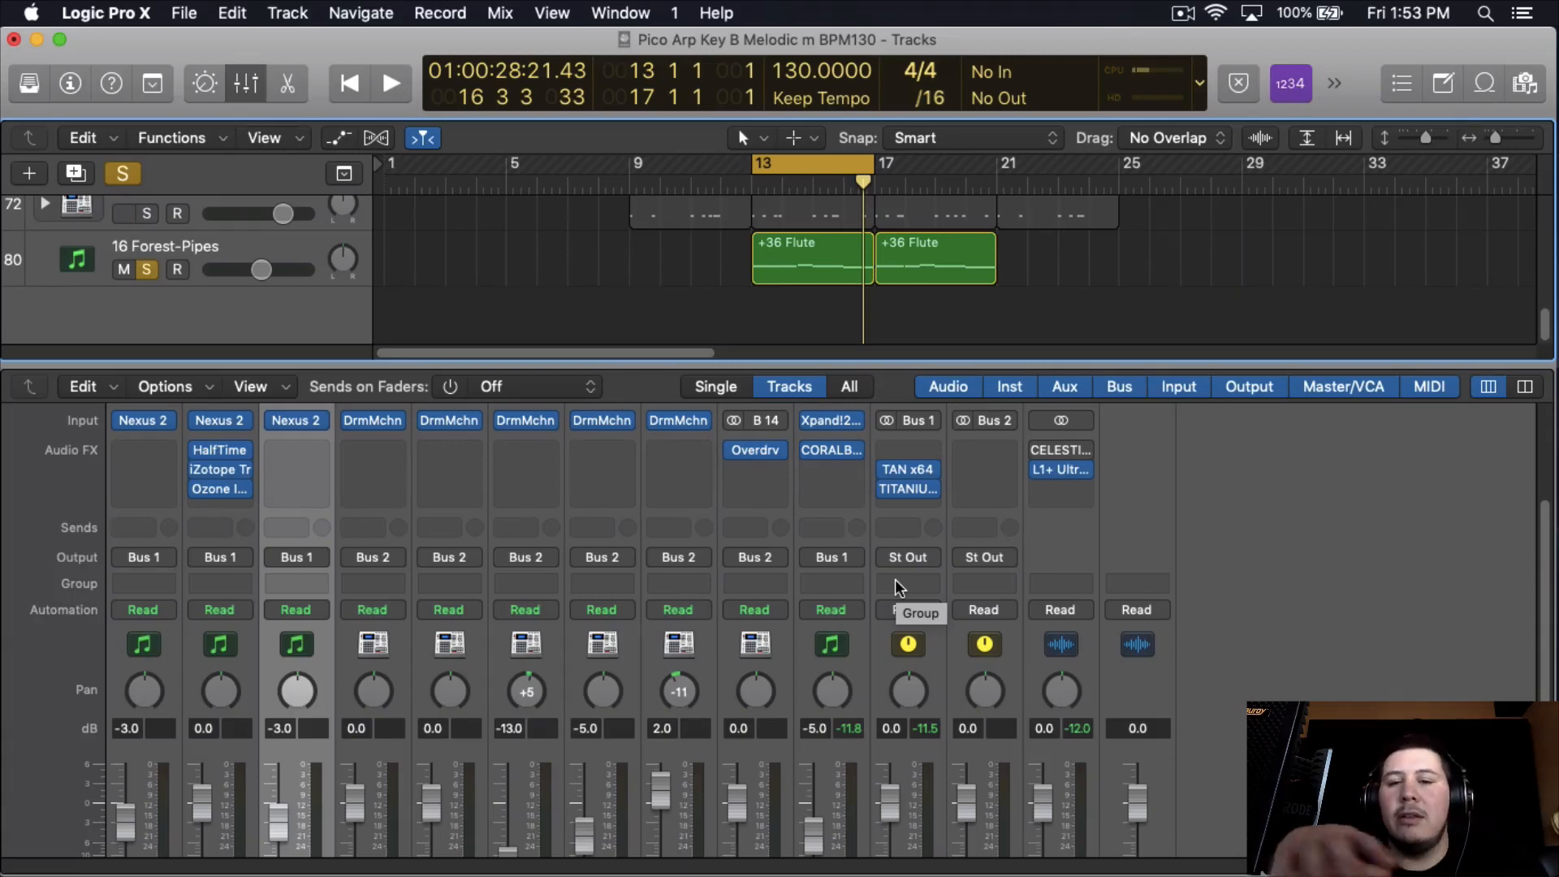
# Switch to Aquarius and look through the purchased Acustica plug-ins from Celestial to Titanium 3 Basstard
pyautogui.moveTo(50, 827)
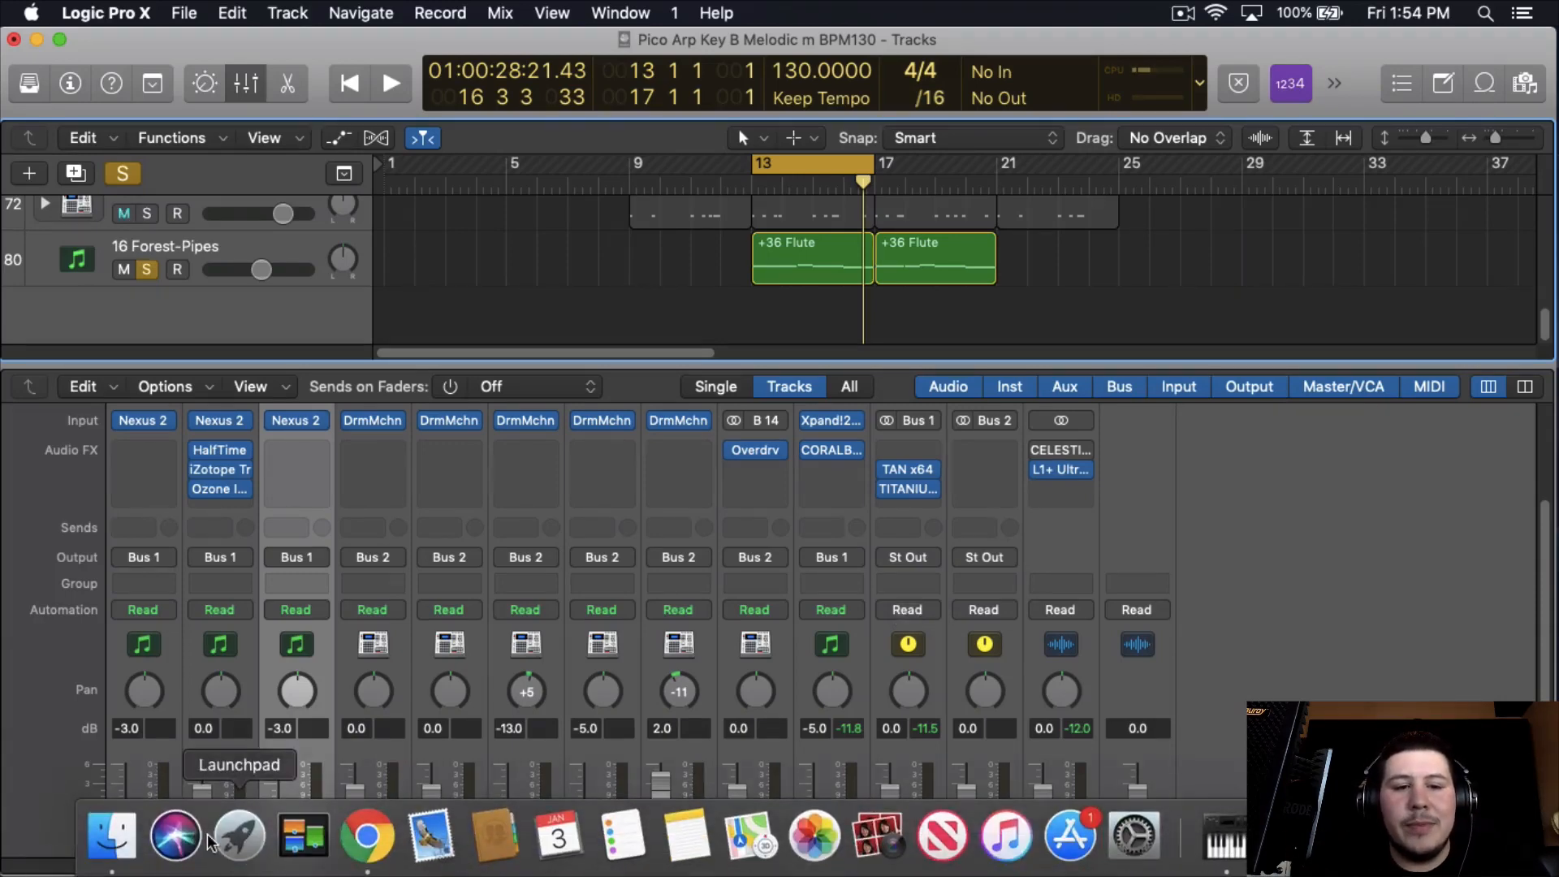
pyautogui.click(239, 835)
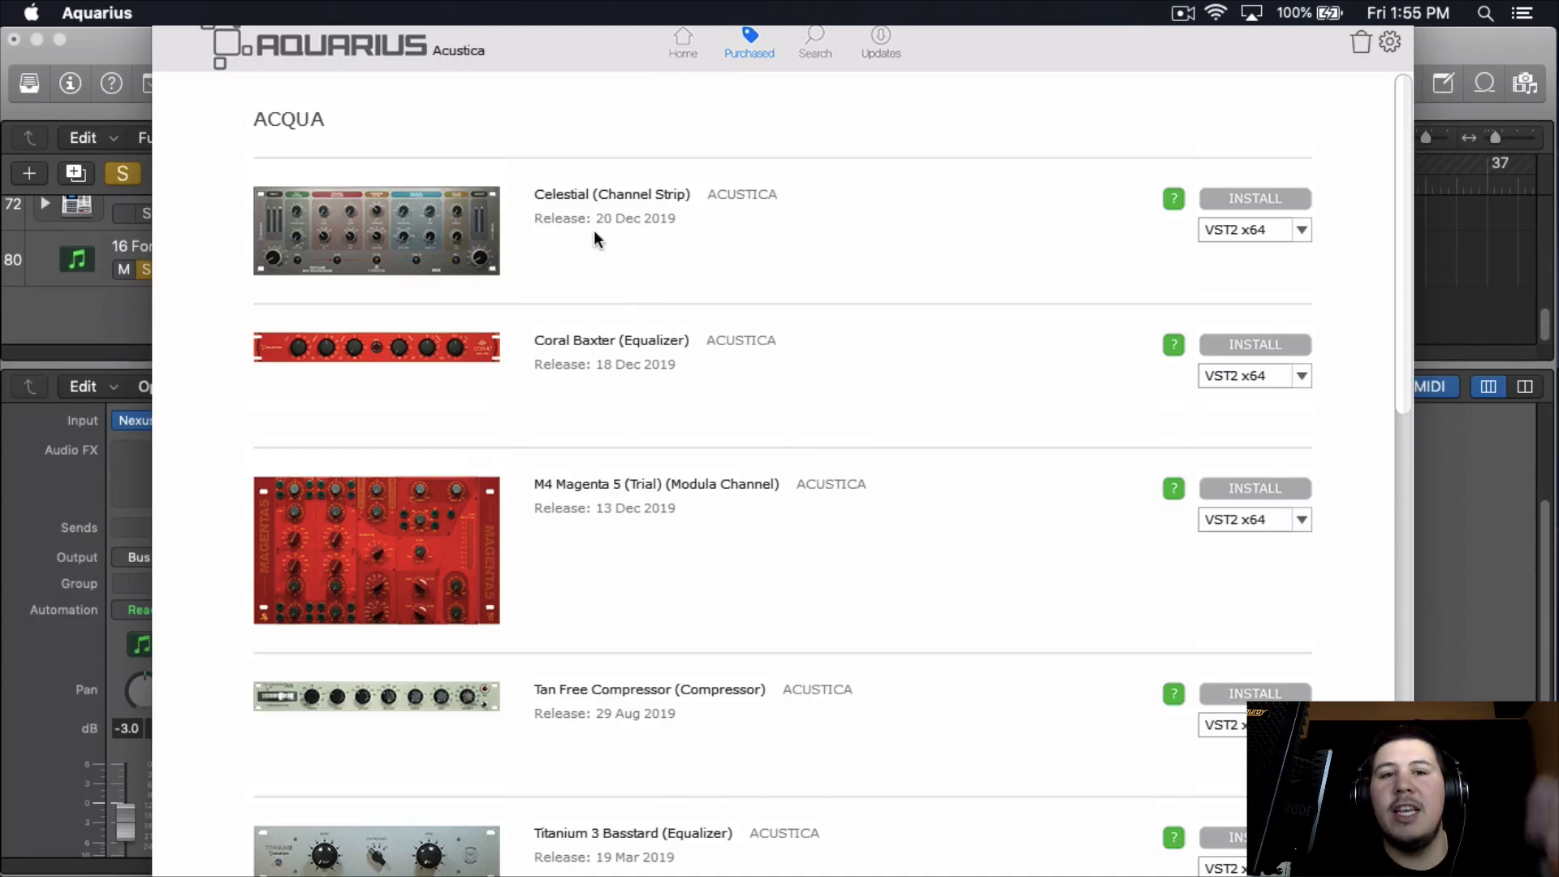
pyautogui.scroll(-2, 594, 238)
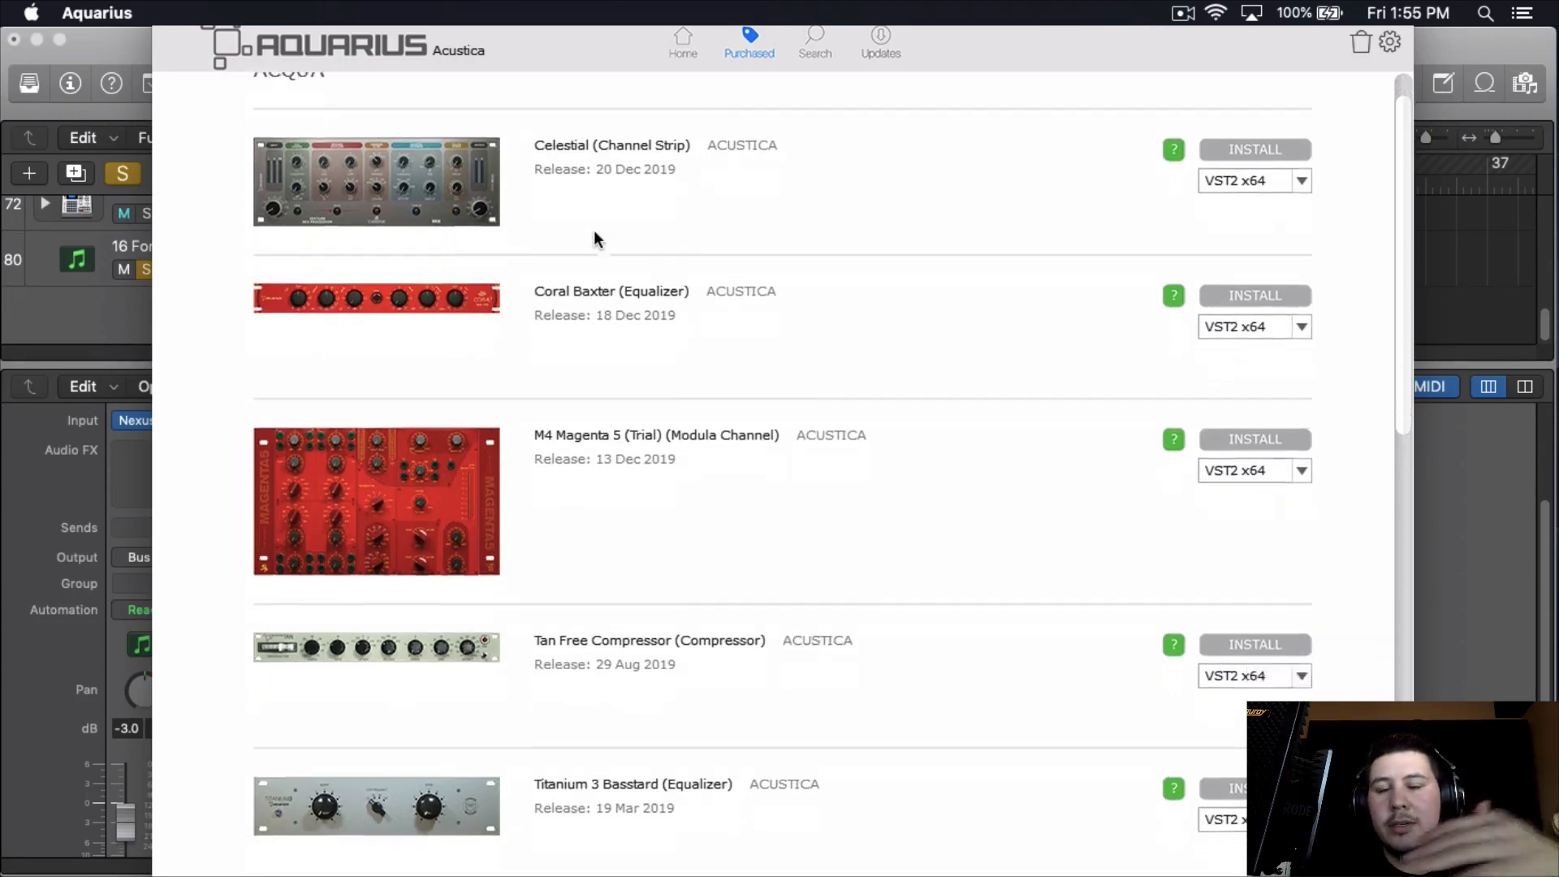
pyautogui.scroll(-3, 594, 238)
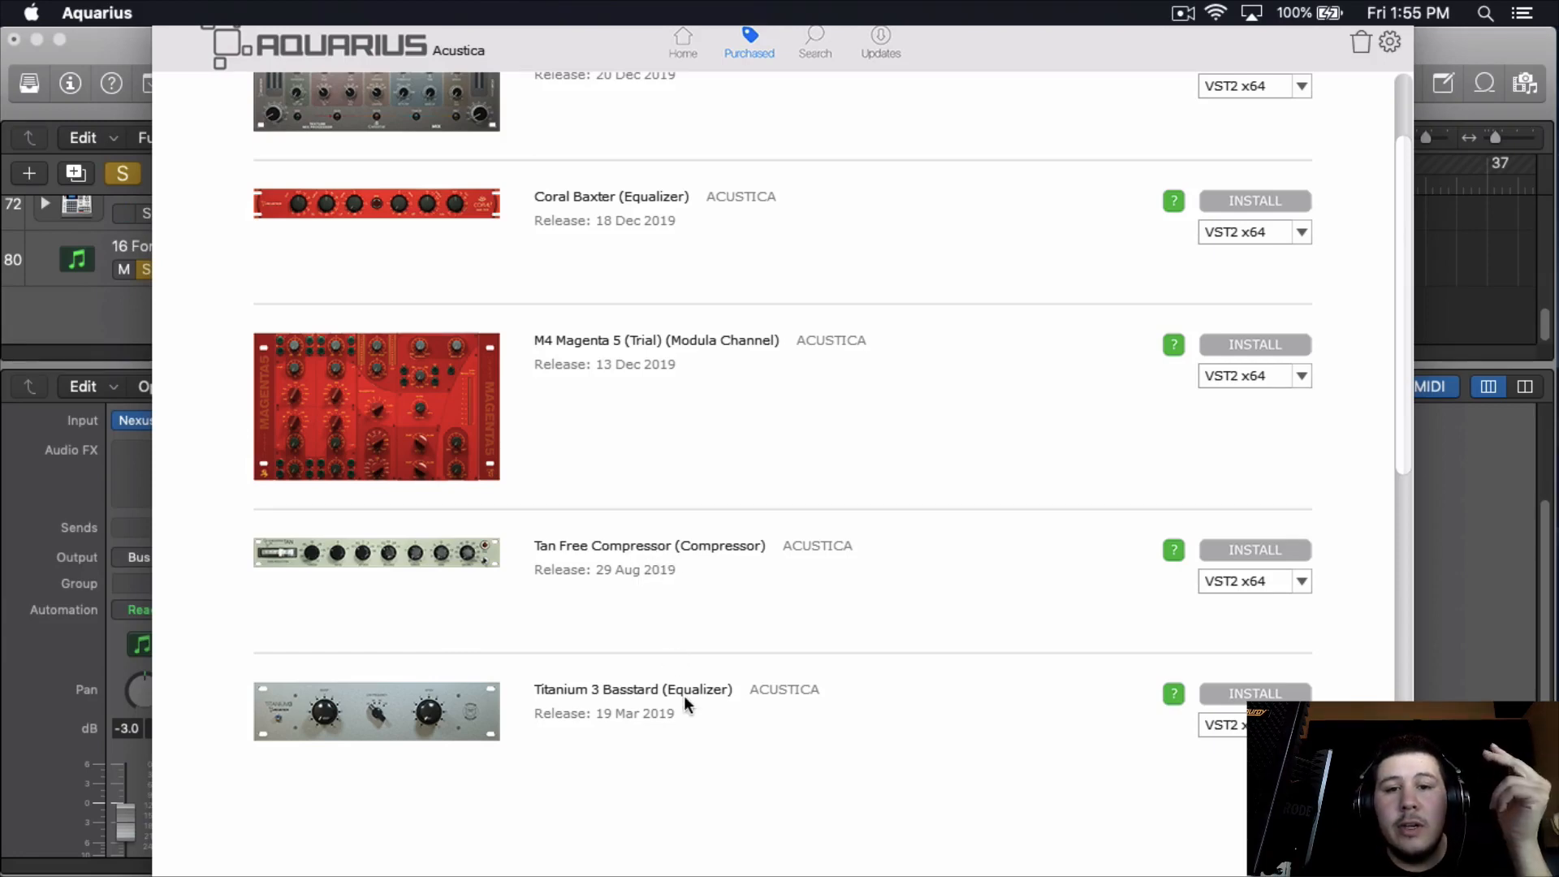
pyautogui.scroll(2, 689, 634)
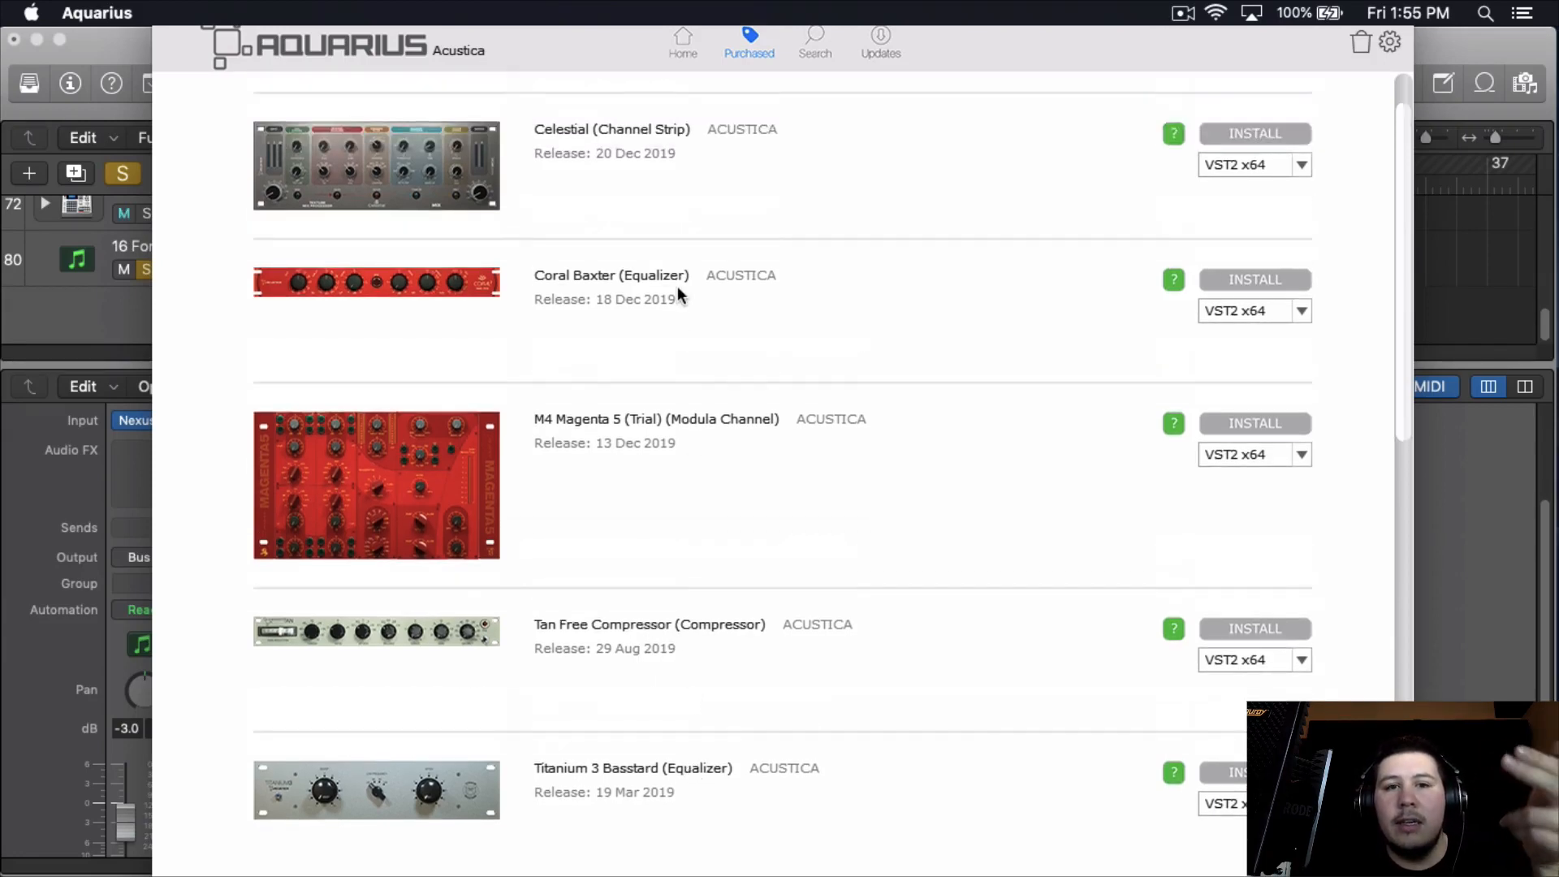
pyautogui.scroll(2, 630, 210)
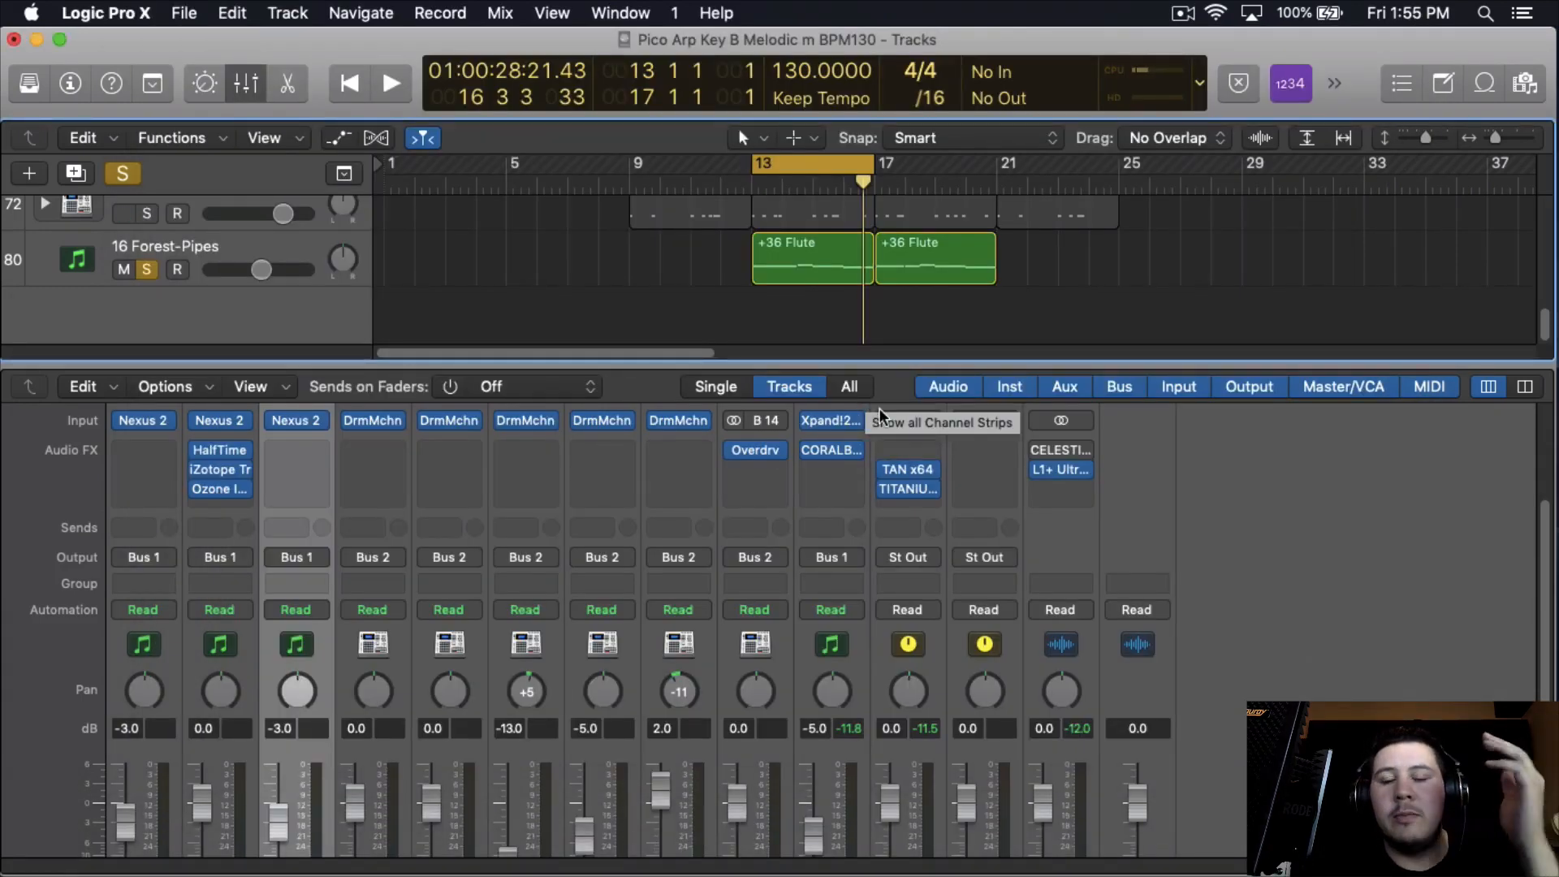
# On the Melody bus, open TAN, bypass the TITANIUM equalizer, and move TAN to the first effect slot
pyautogui.click(910, 475)
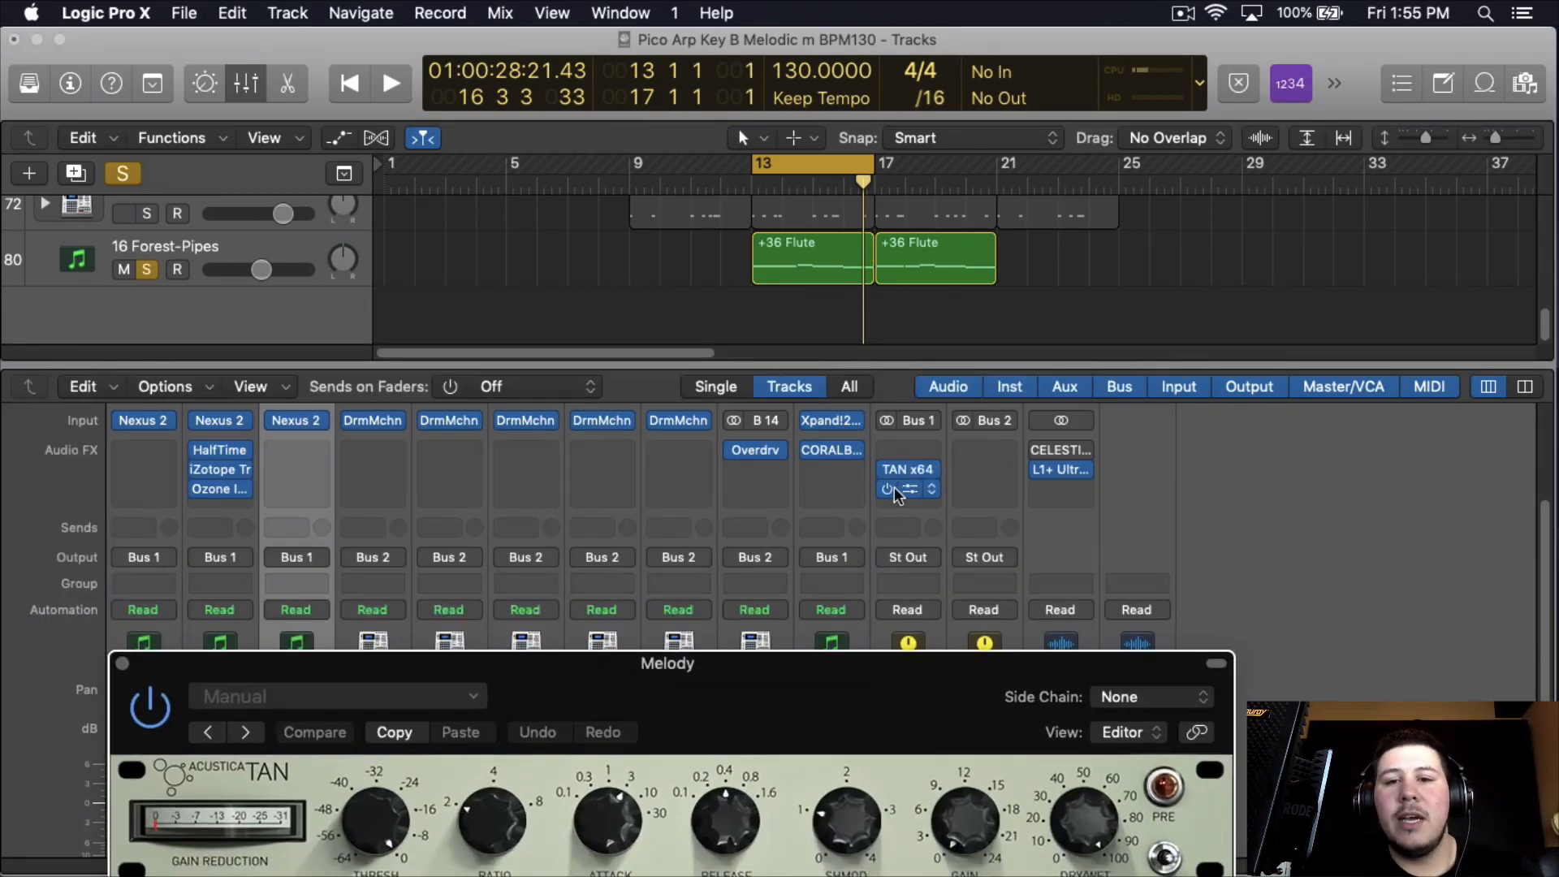
pyautogui.click(893, 488)
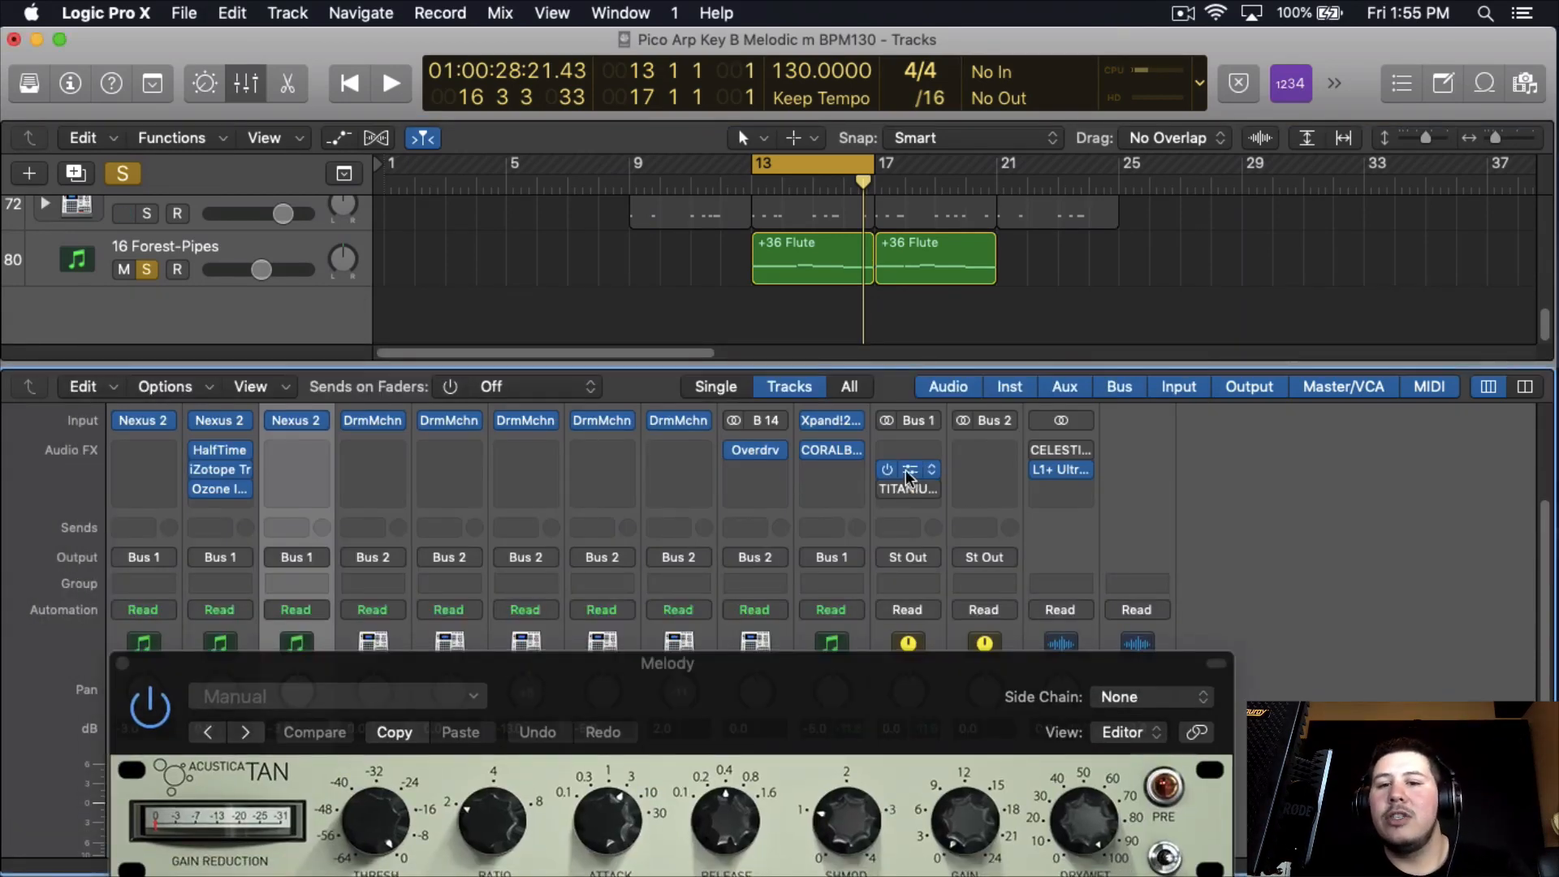
pyautogui.moveTo(904, 437); pyautogui.dragTo(905, 443)
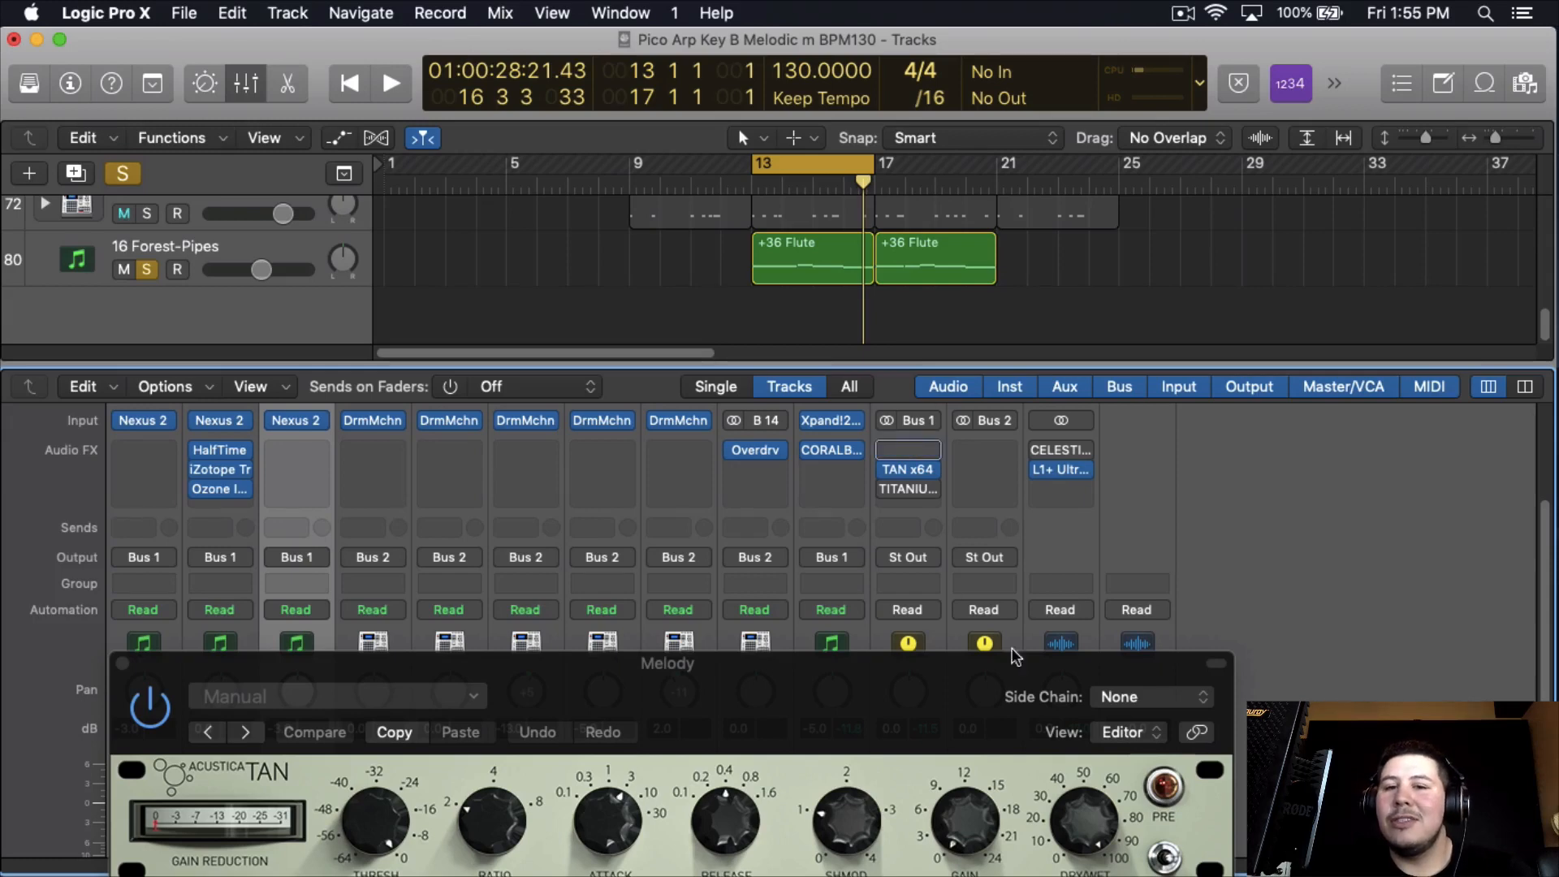
# Move the TAN compressor from the Melody bus to the Drums bus and open its window
pyautogui.scroll(-3, 917, 740)
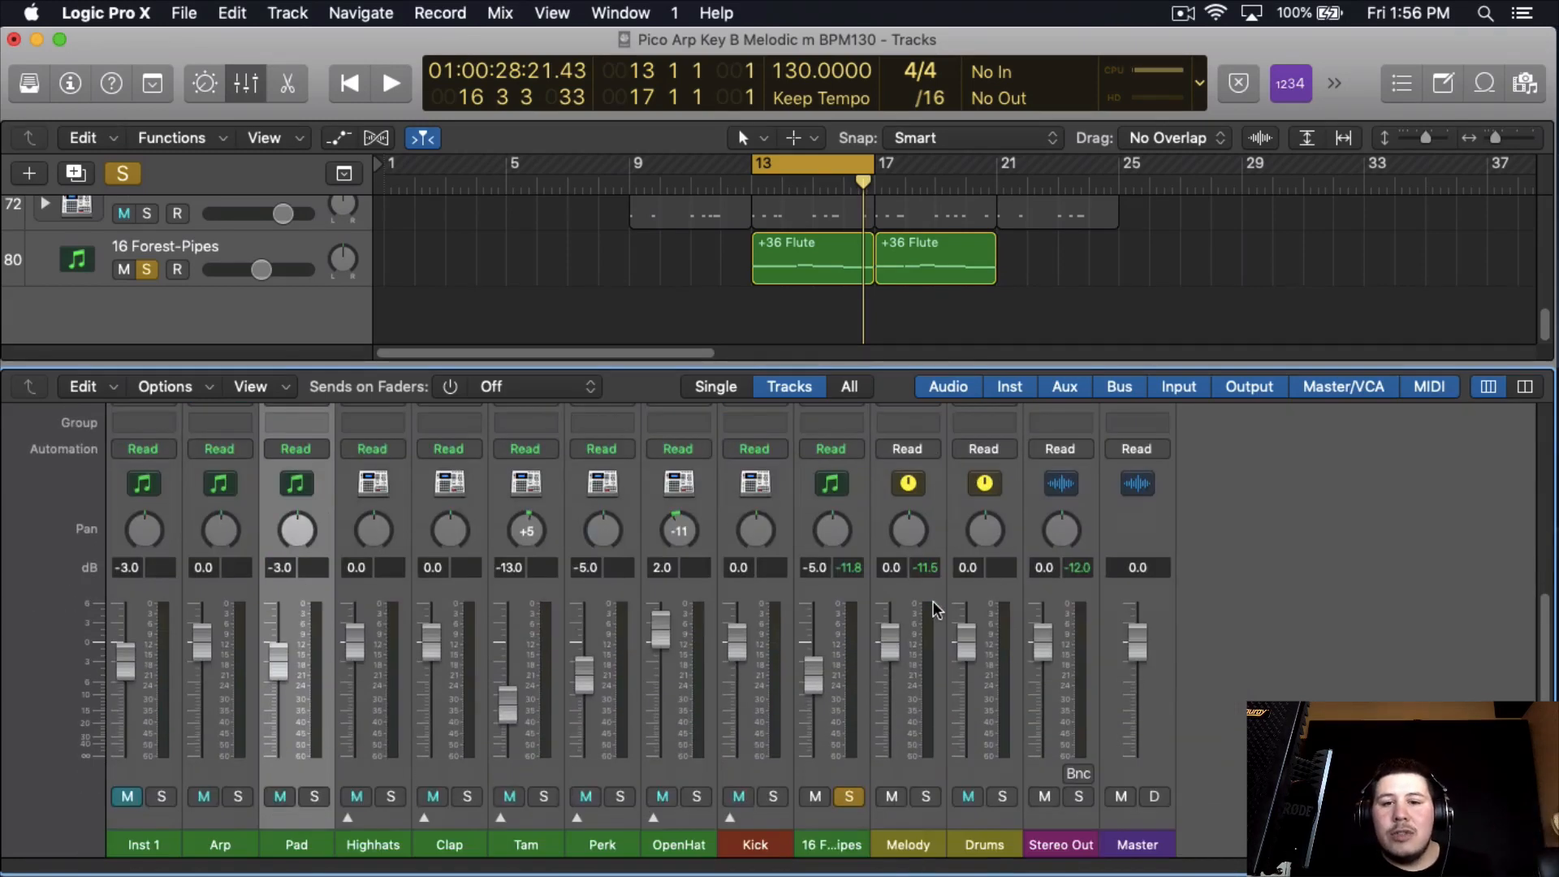
pyautogui.scroll(5, 923, 597)
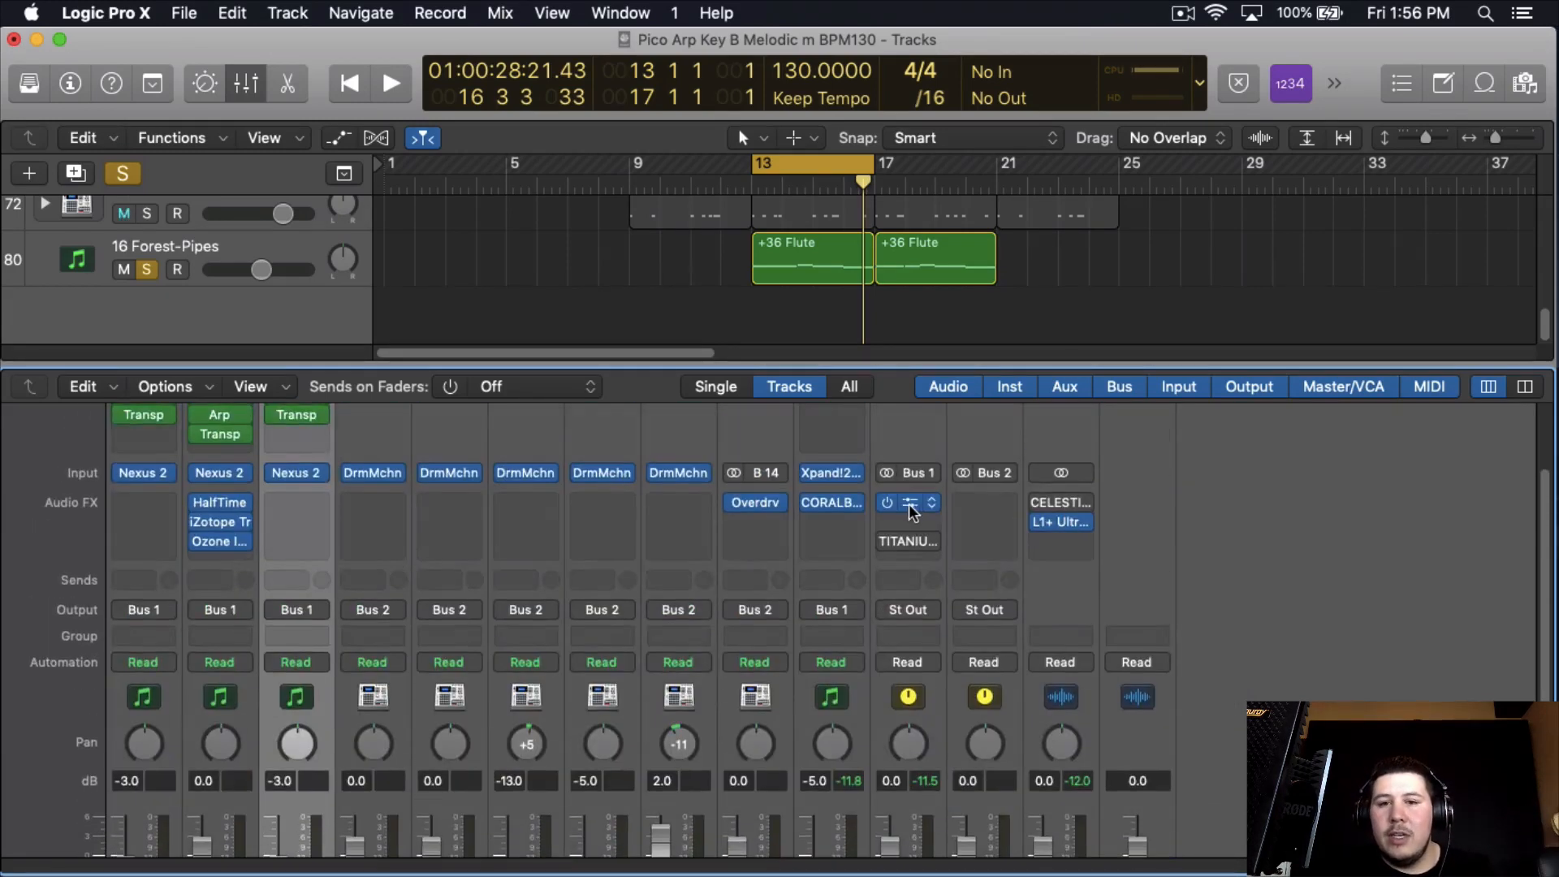
pyautogui.moveTo(909, 503); pyautogui.dragTo(986, 502)
pyautogui.click(985, 502)
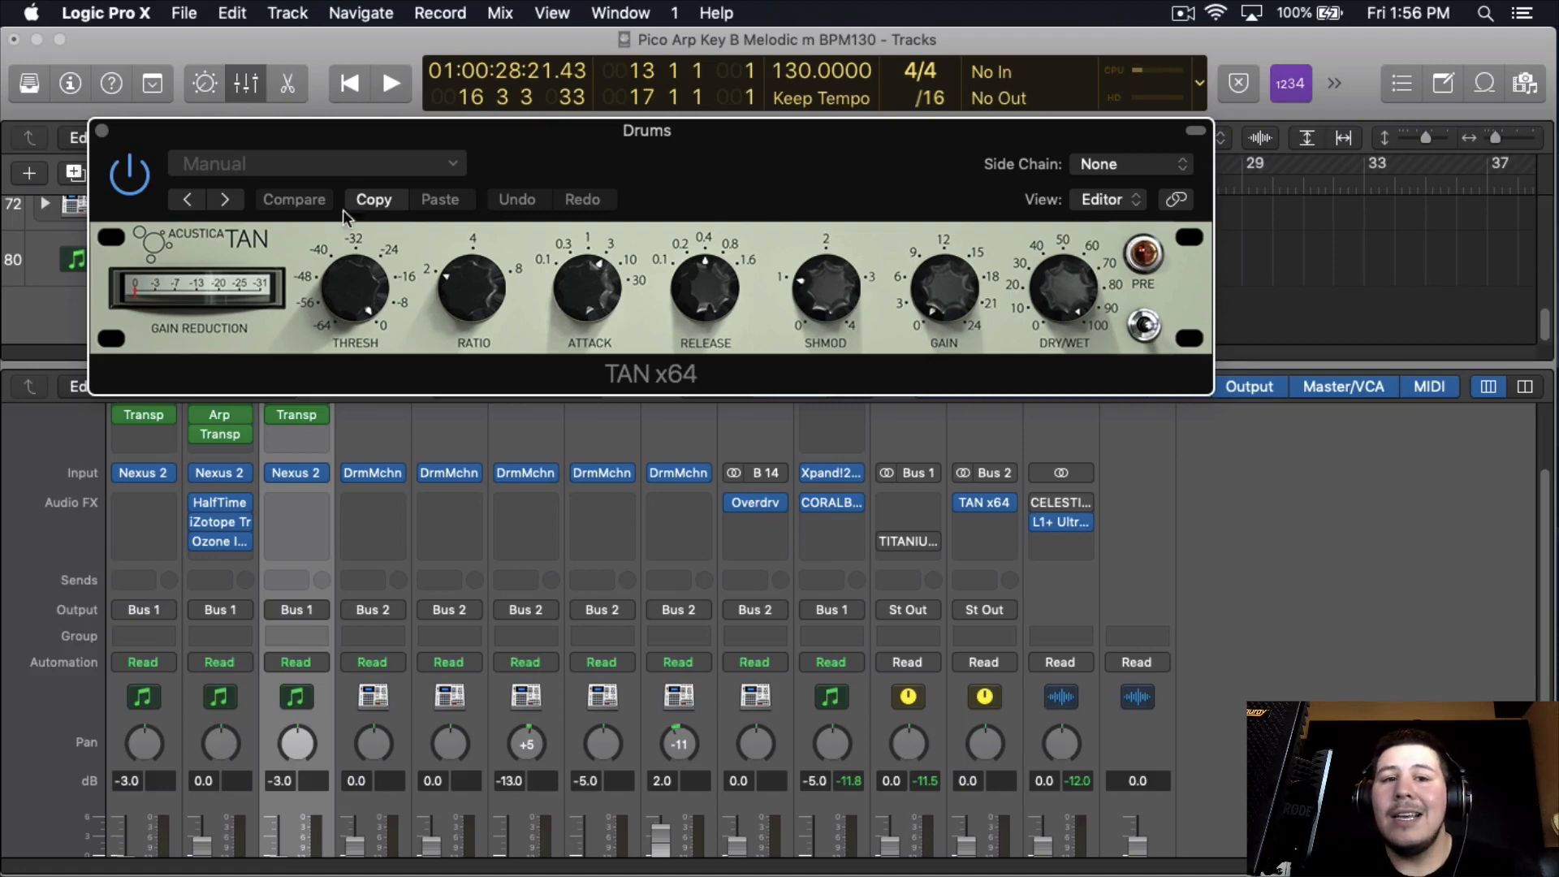
# On the Drums TAN, set the ratio to 4, attack between 10 and 30, release to about 0.2 and SHMOD to 0, with PRE enabled
pyautogui.moveTo(460, 266); pyautogui.dragTo(492, 103)
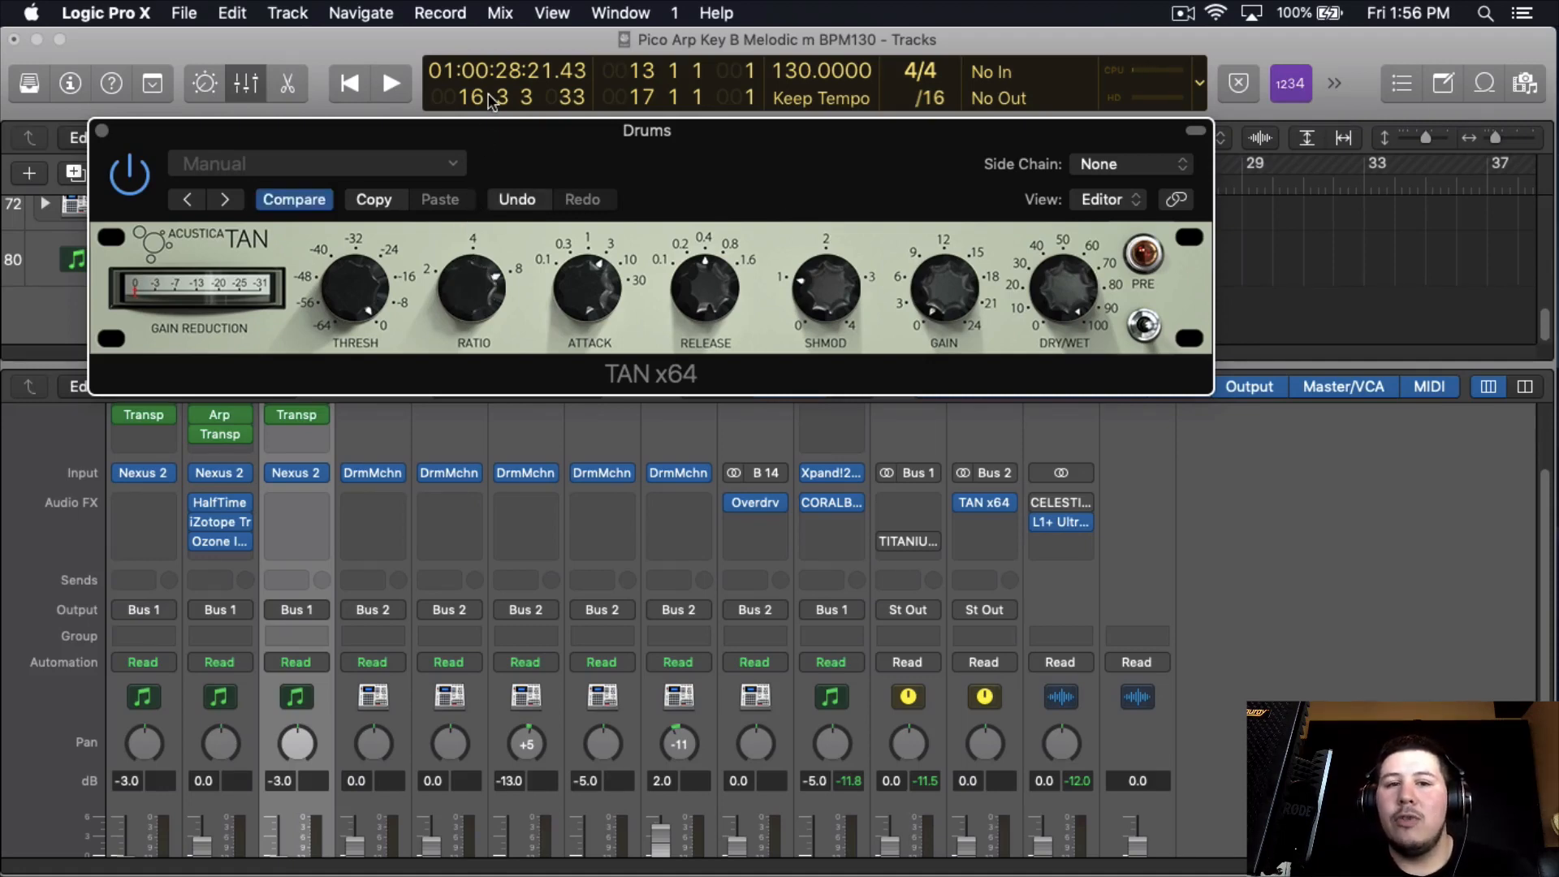
pyautogui.moveTo(583, 259); pyautogui.dragTo(571, 6)
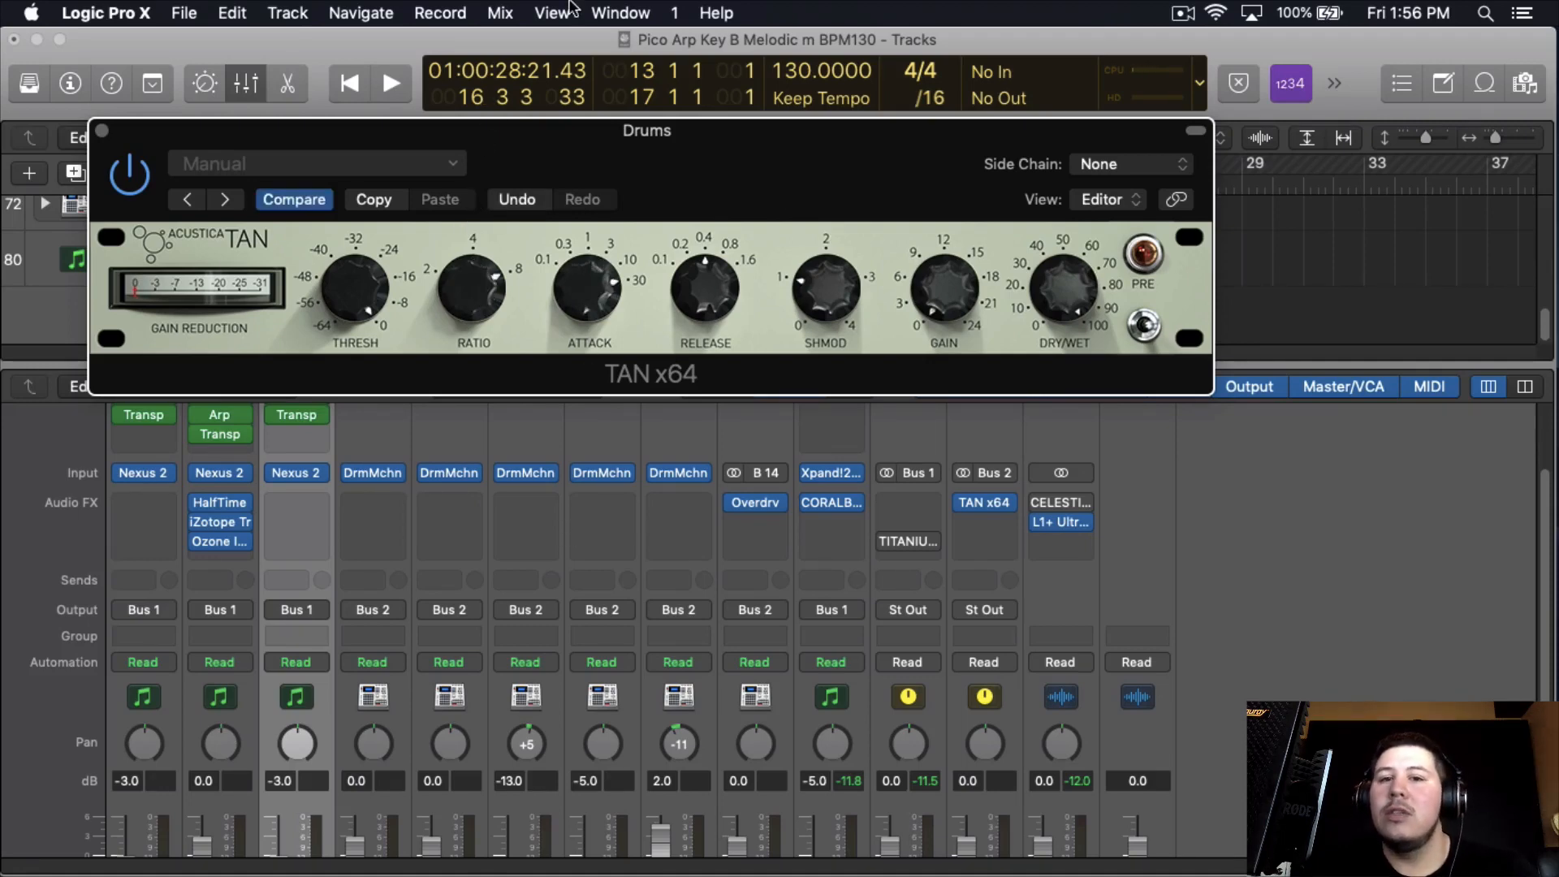
pyautogui.moveTo(710, 219); pyautogui.dragTo(819, 675)
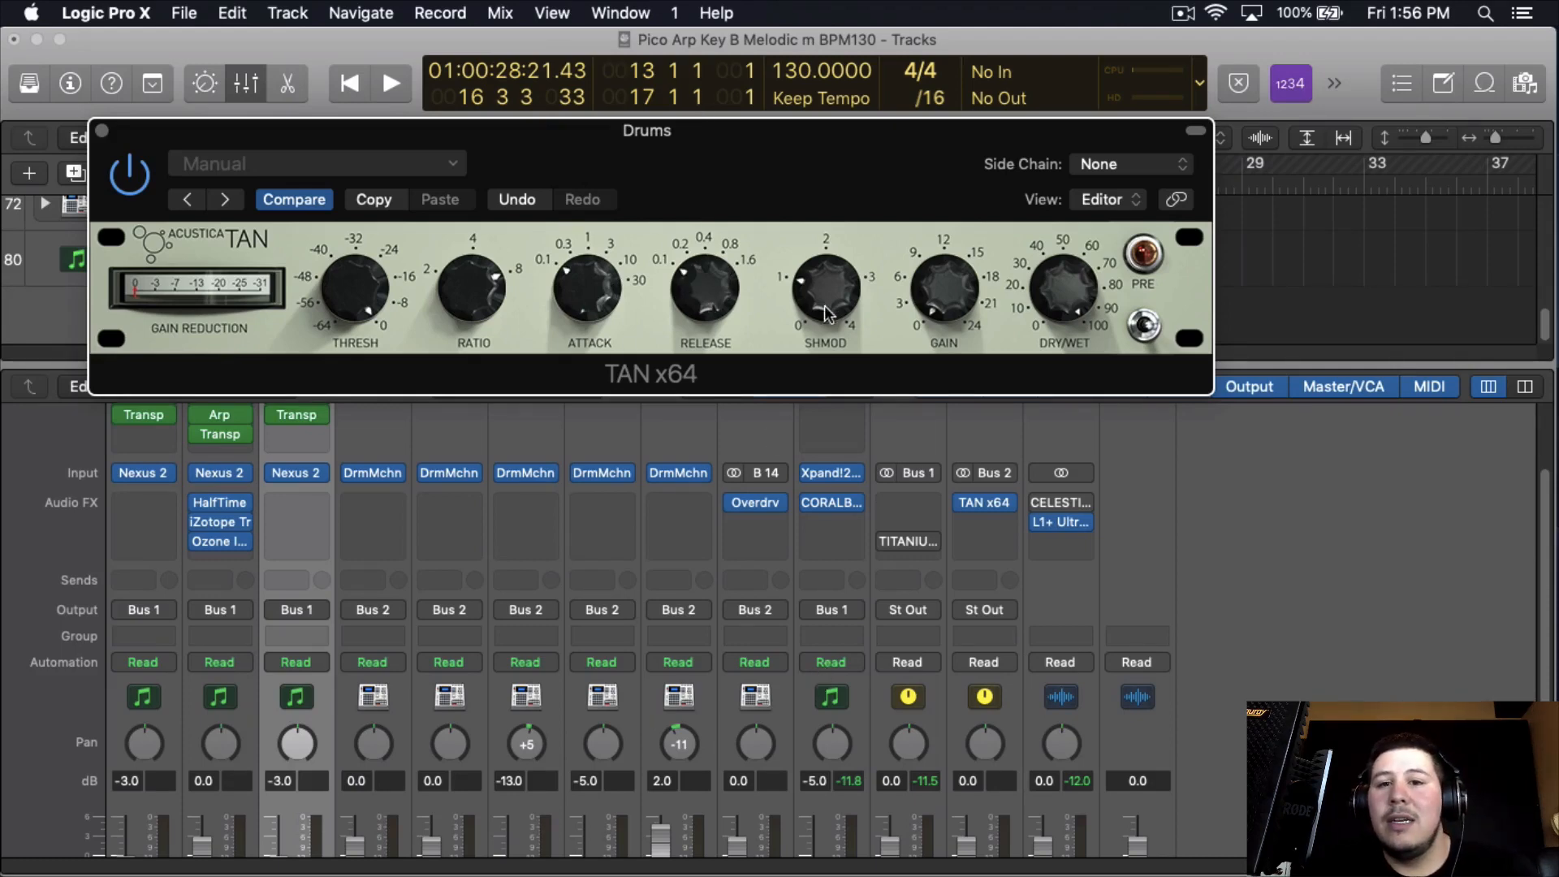
pyautogui.moveTo(823, 304); pyautogui.dragTo(825, 849)
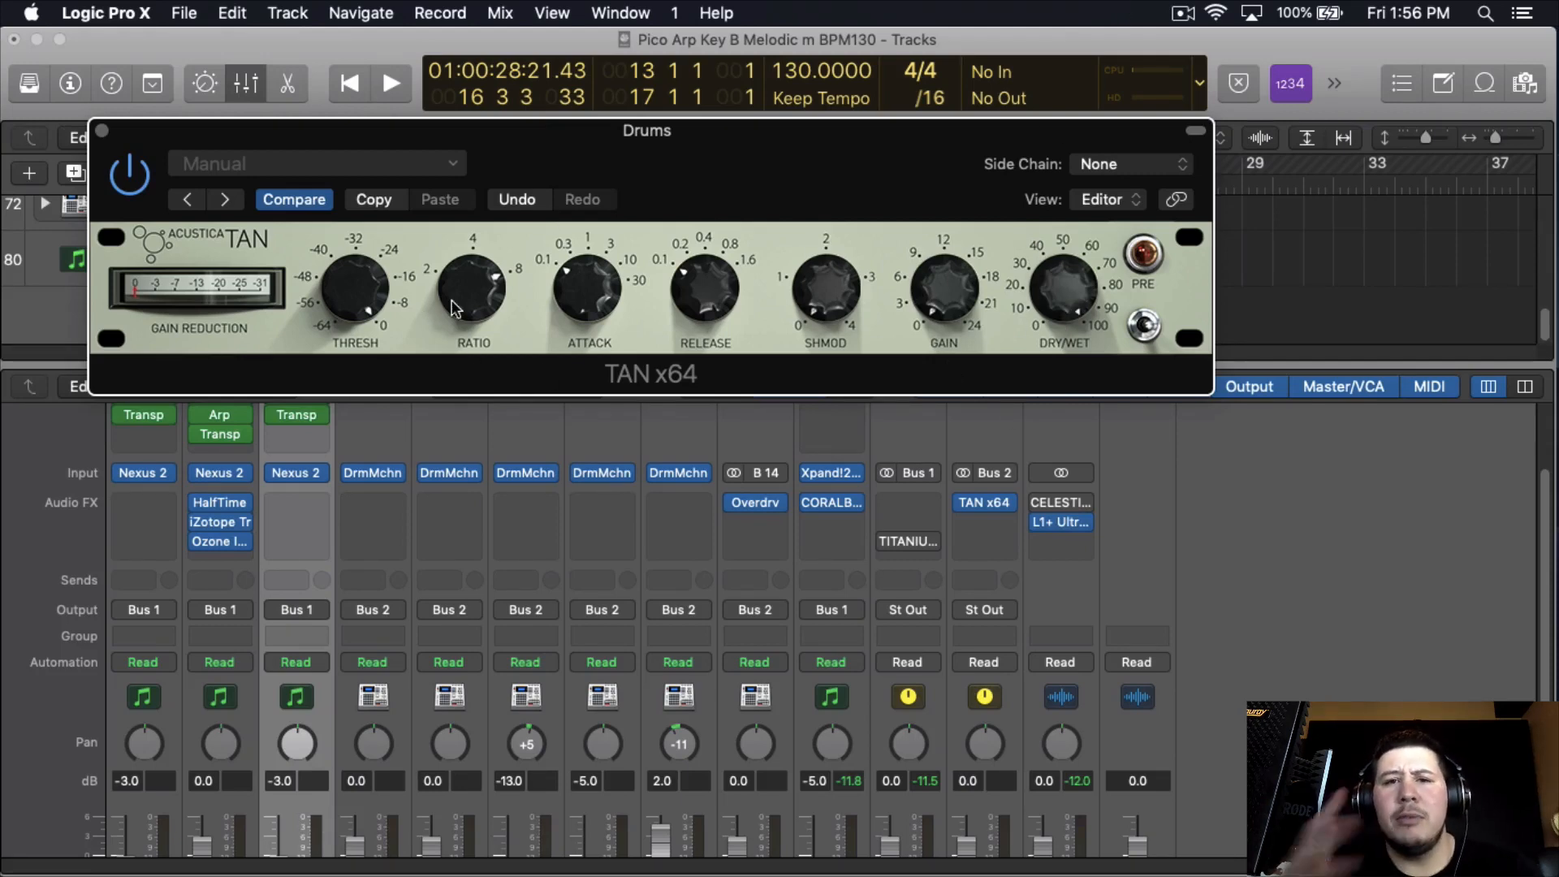
pyautogui.moveTo(466, 304); pyautogui.dragTo(473, 363)
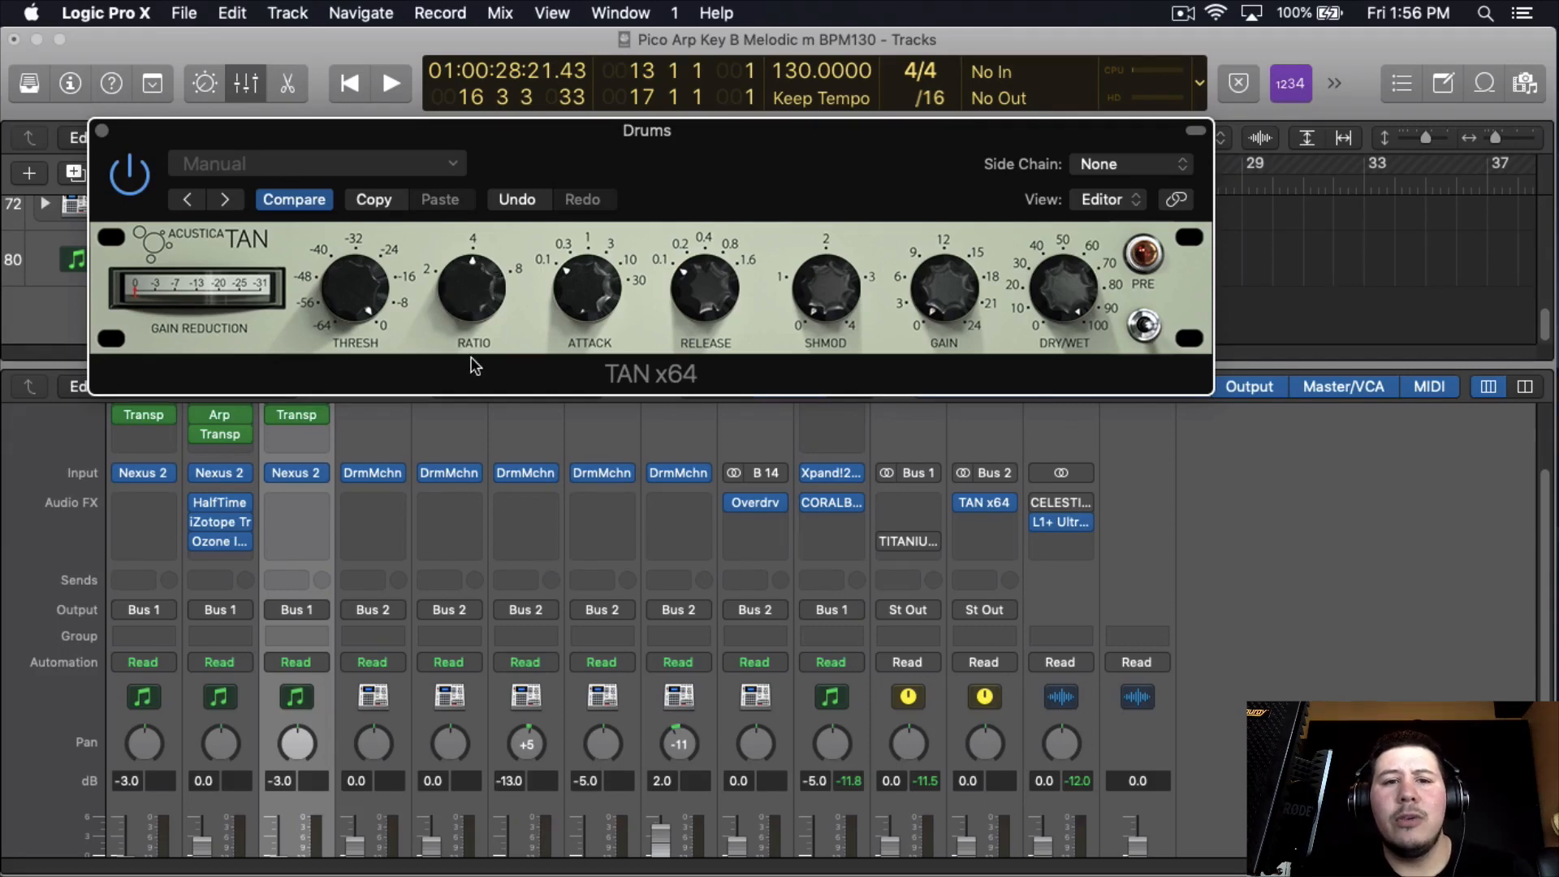
pyautogui.moveTo(597, 313); pyautogui.dragTo(634, 8)
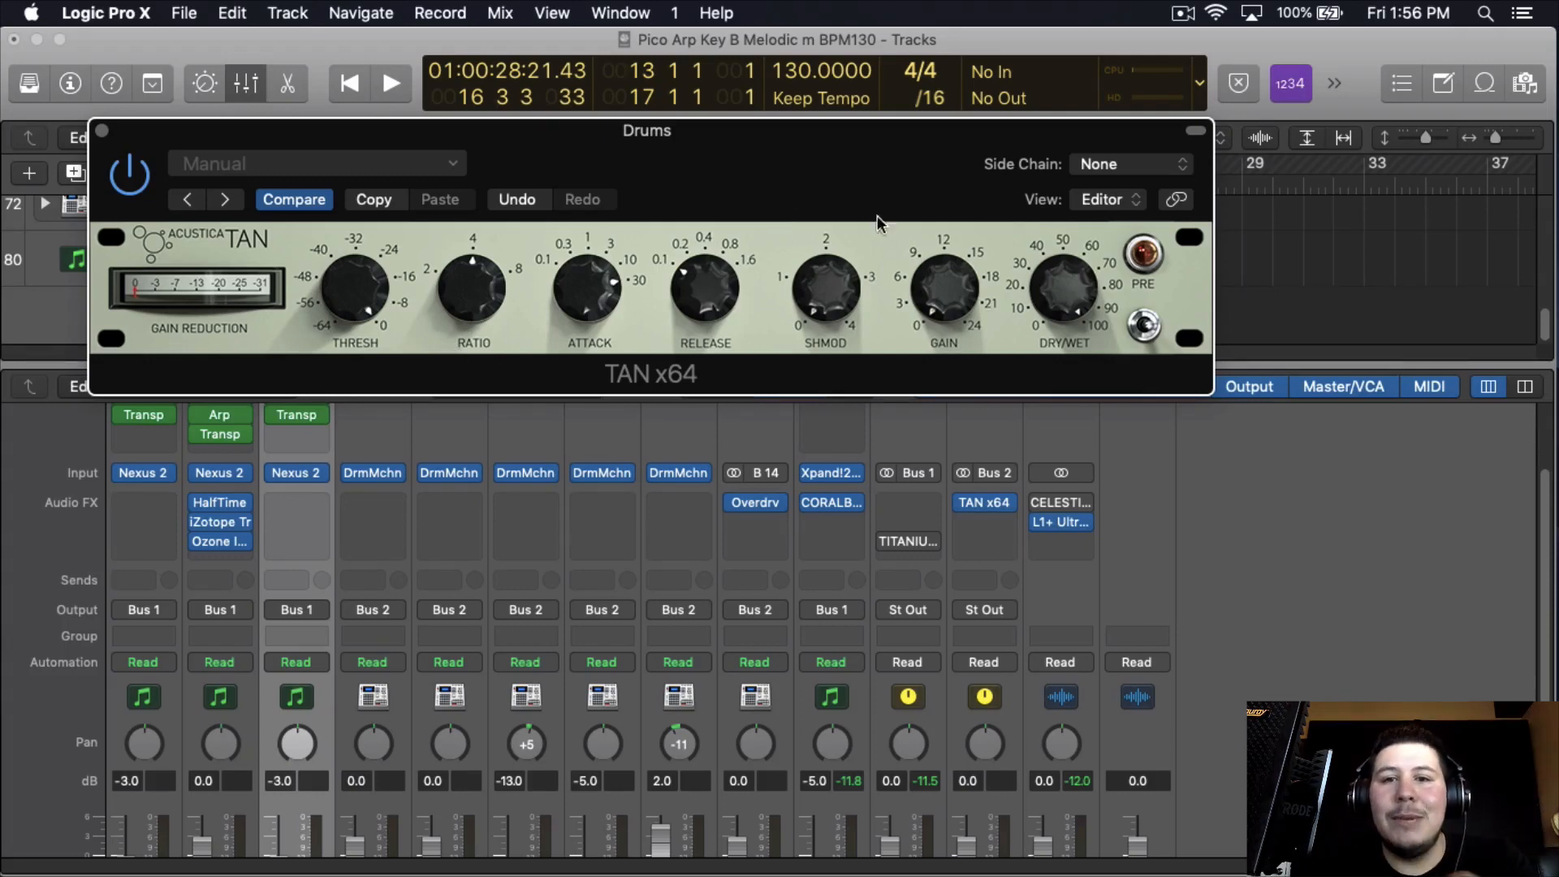
pyautogui.click(1157, 261)
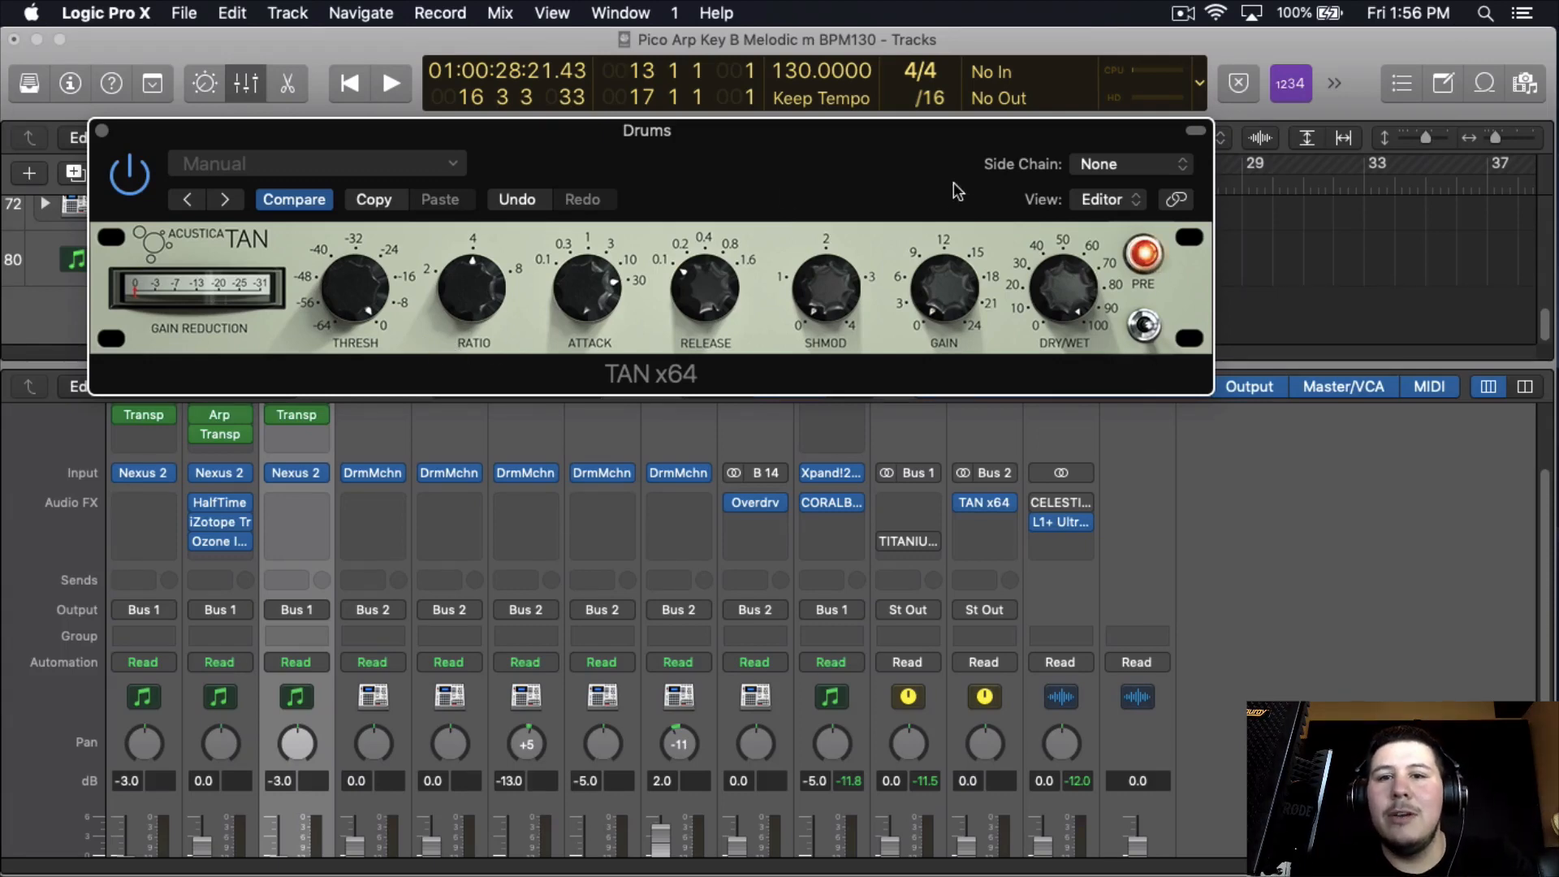
# Clear the flute solo, solo the Drums bus, and audition its loop with the TAN window placed above the mixer faders
pyautogui.moveTo(958, 129); pyautogui.dragTo(1025, 417)
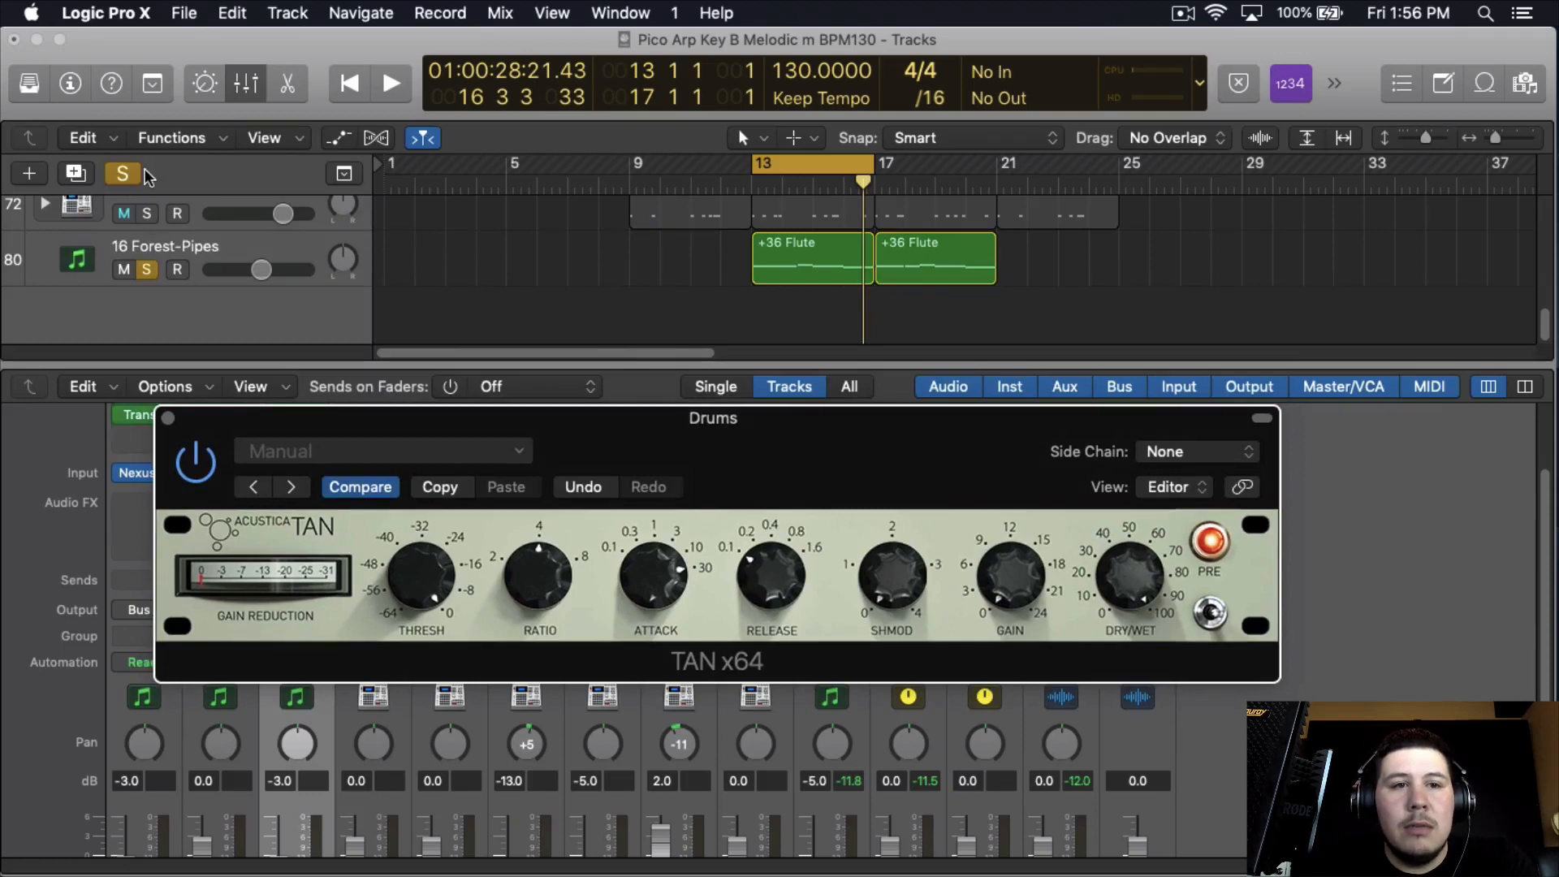
pyautogui.click(174, 193)
pyautogui.click(121, 173)
pyautogui.scroll(-5, 1052, 849)
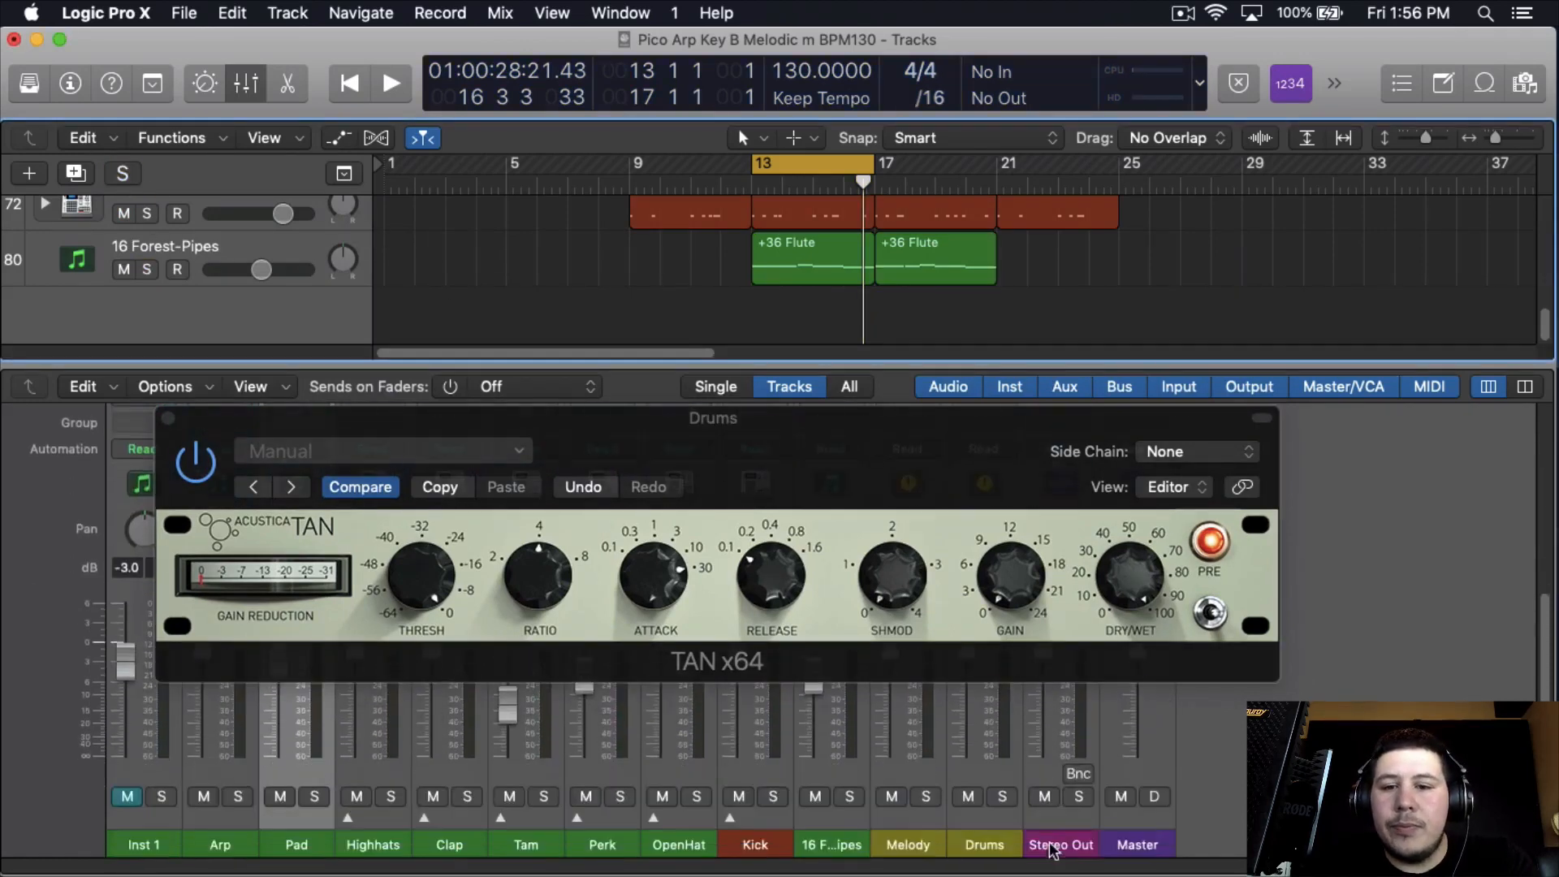
pyautogui.click(1004, 797)
pyautogui.press('space')
pyautogui.moveTo(981, 454); pyautogui.dragTo(954, 303)
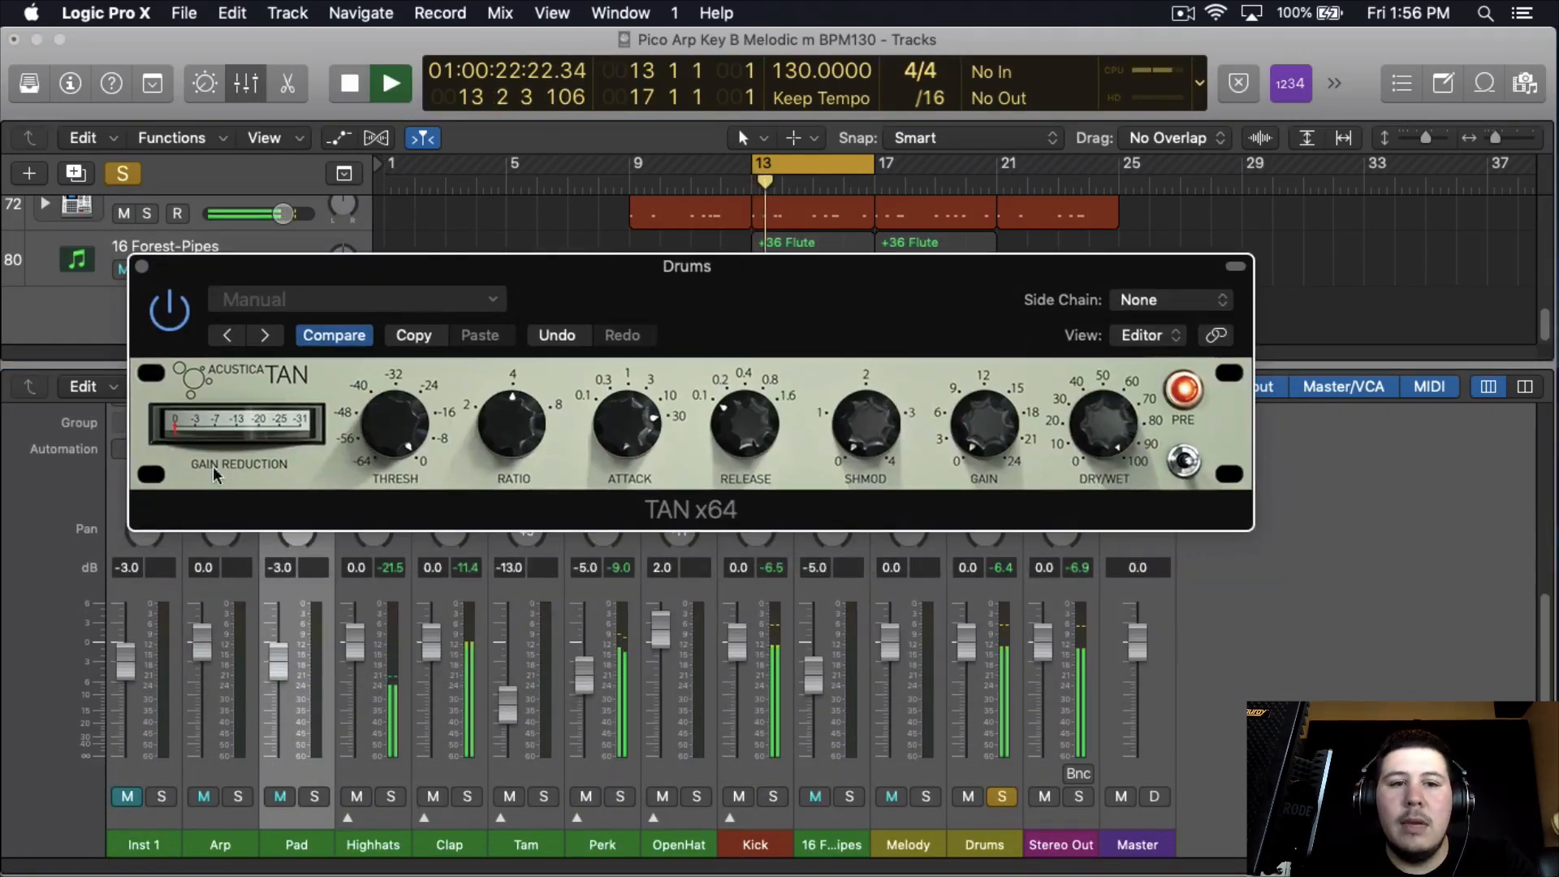
pyautogui.press('space')
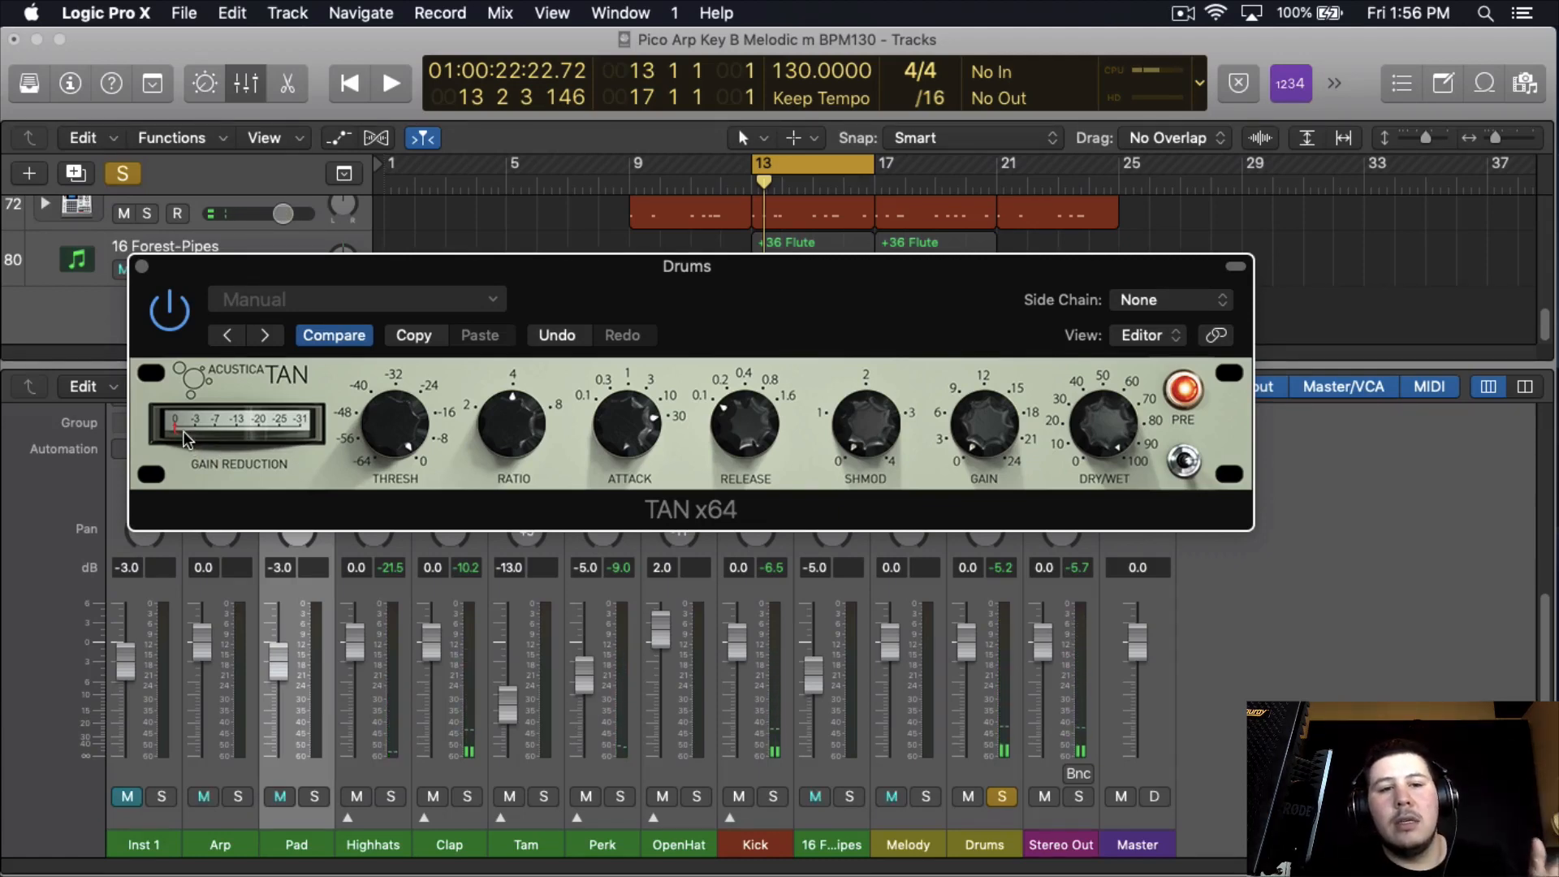
# During playback, set the Drums TAN threshold to about -18, raise its gain slightly, and compare the drums with TAN bypassed
pyautogui.press('space')
pyautogui.moveTo(396, 431); pyautogui.dragTo(440, 548)
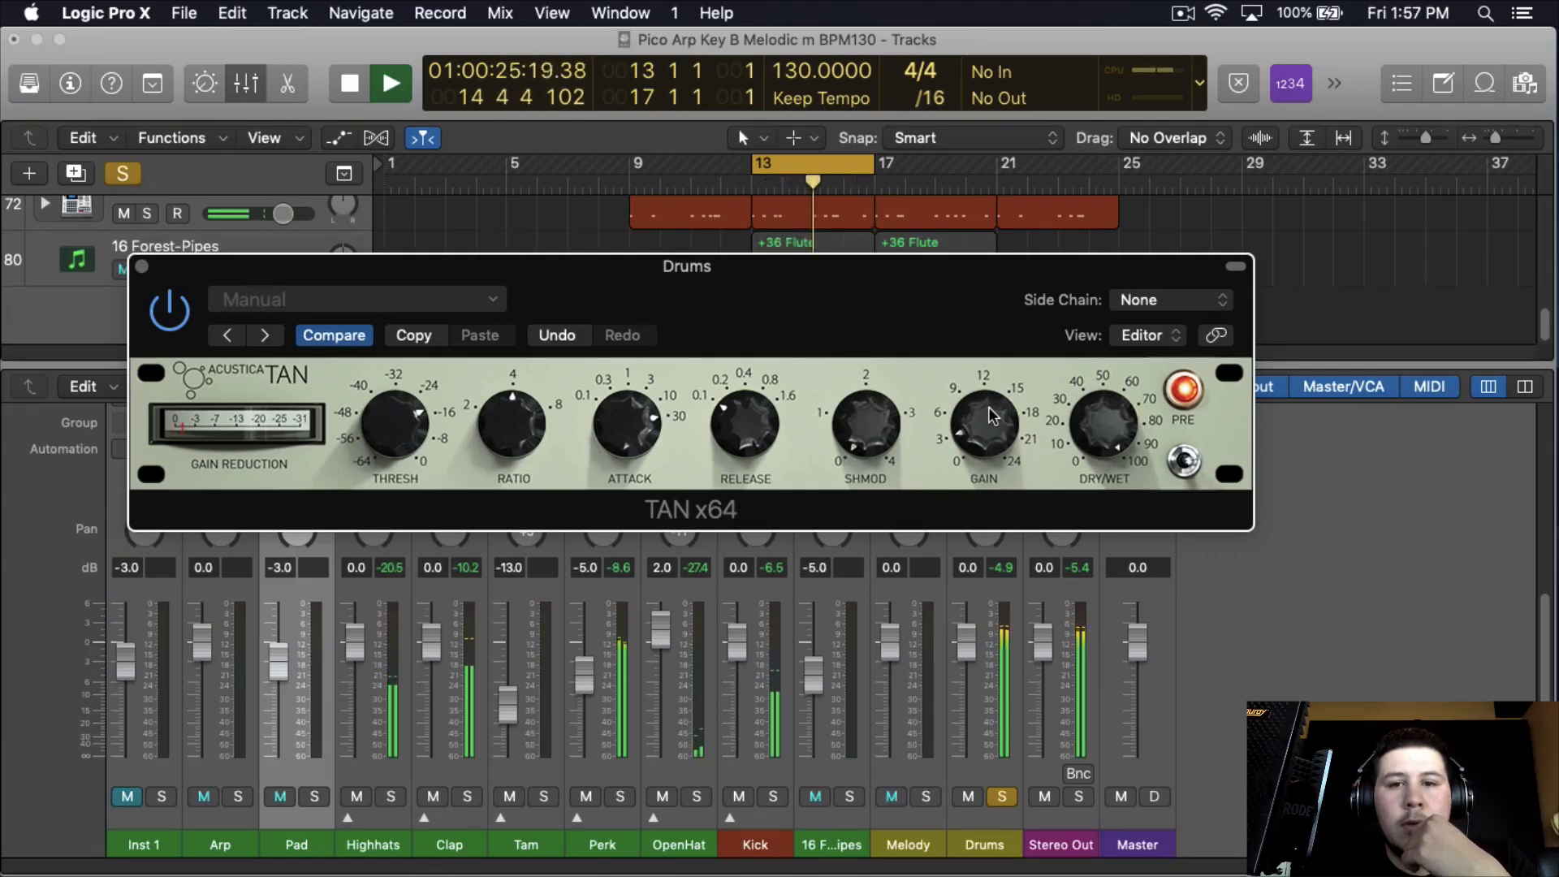
pyautogui.click(184, 321)
pyautogui.click(180, 318)
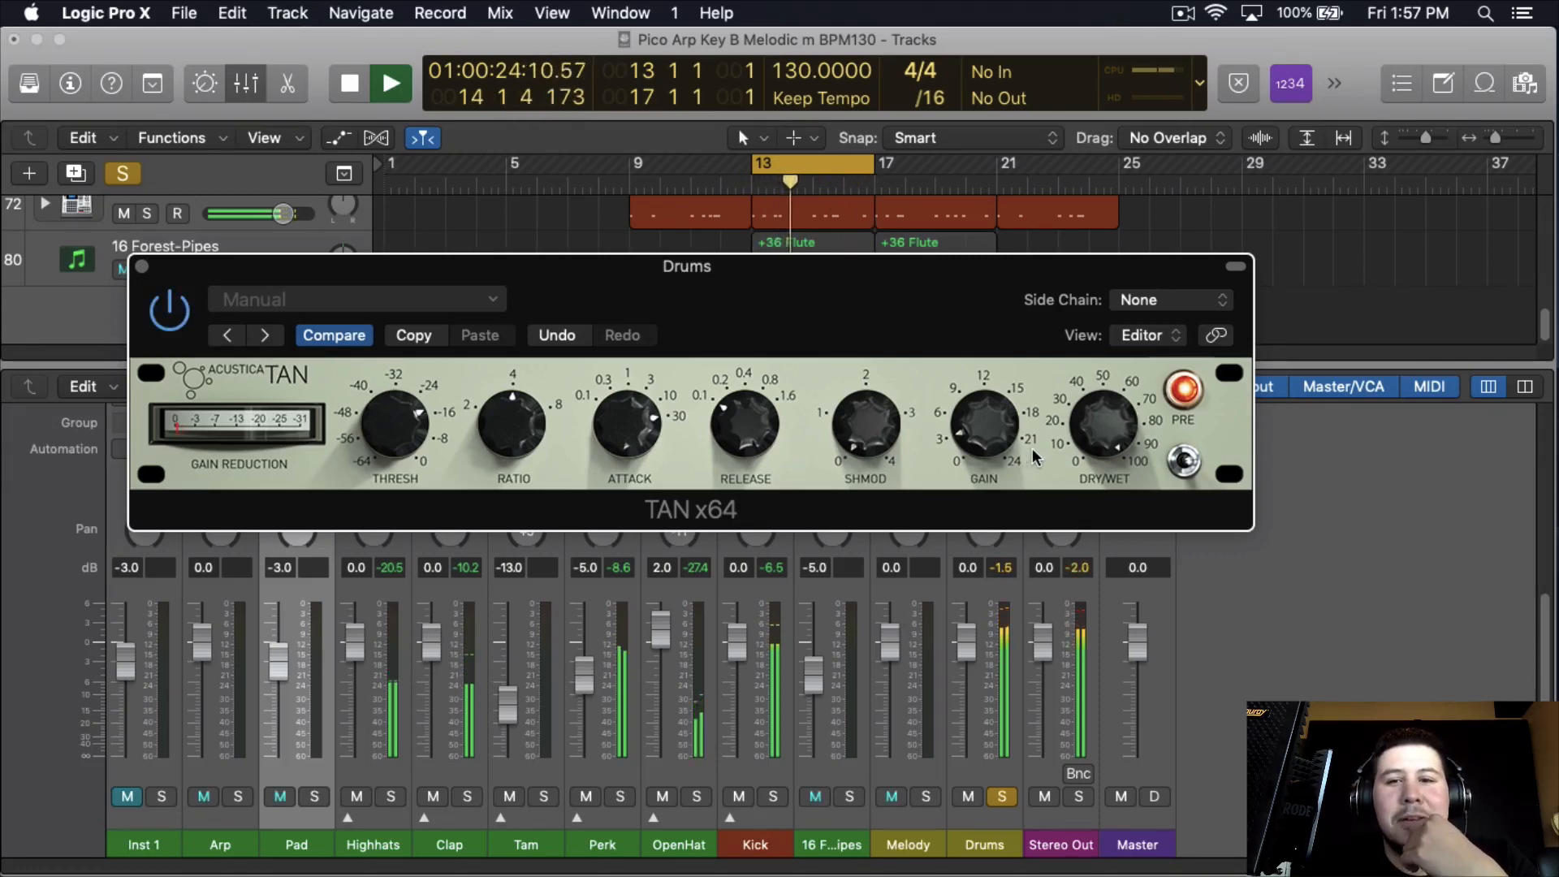
# Compare the drum loop with TAN's PRE stage off and back on, and stop playback
pyautogui.click(1184, 462)
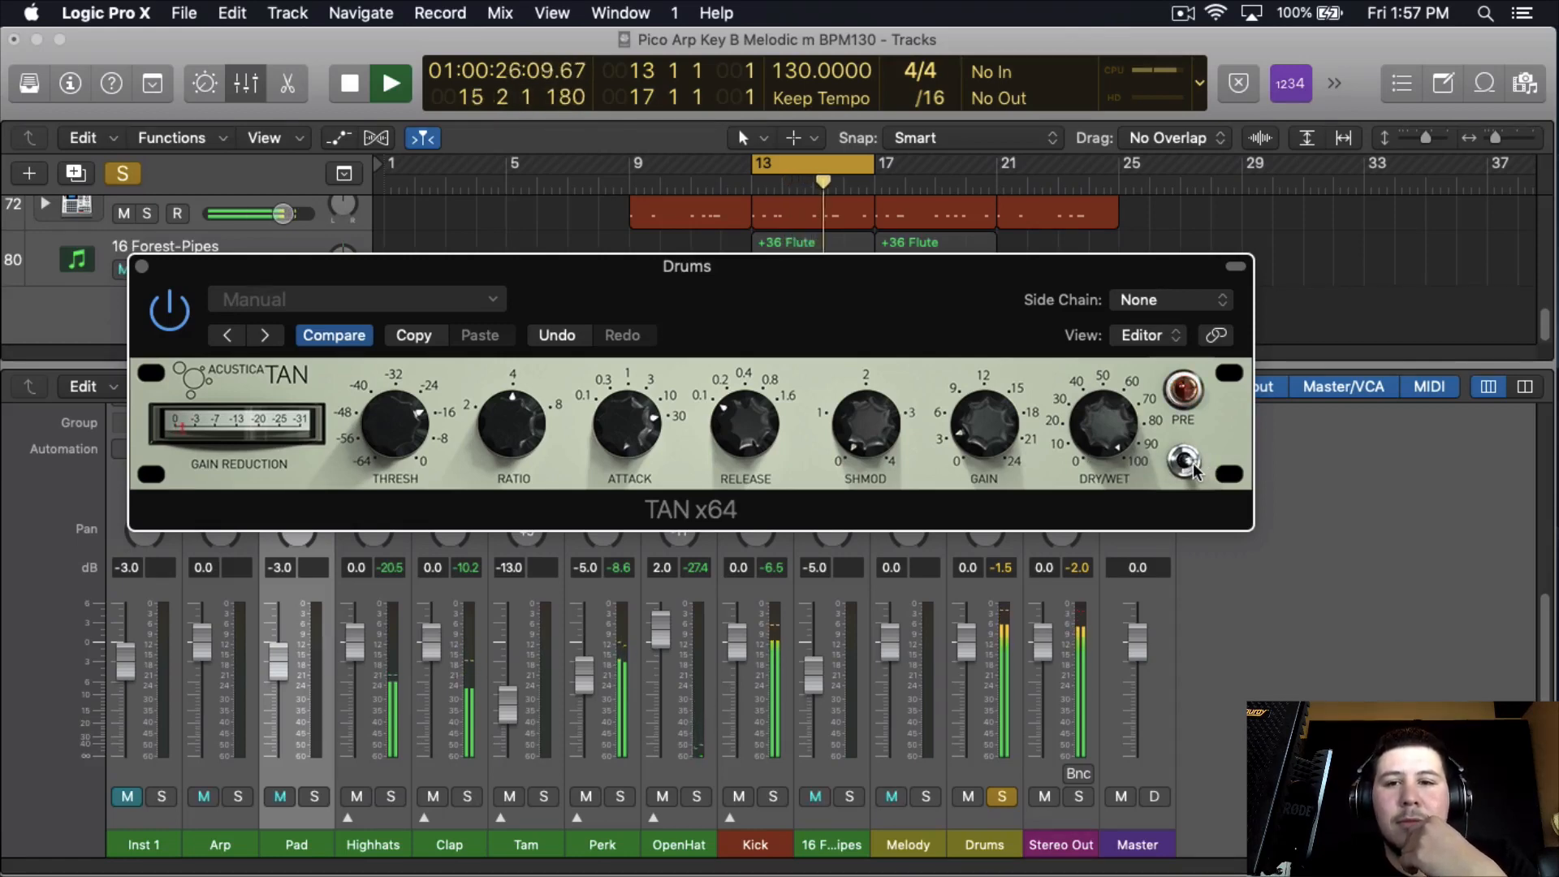
pyautogui.click(1185, 460)
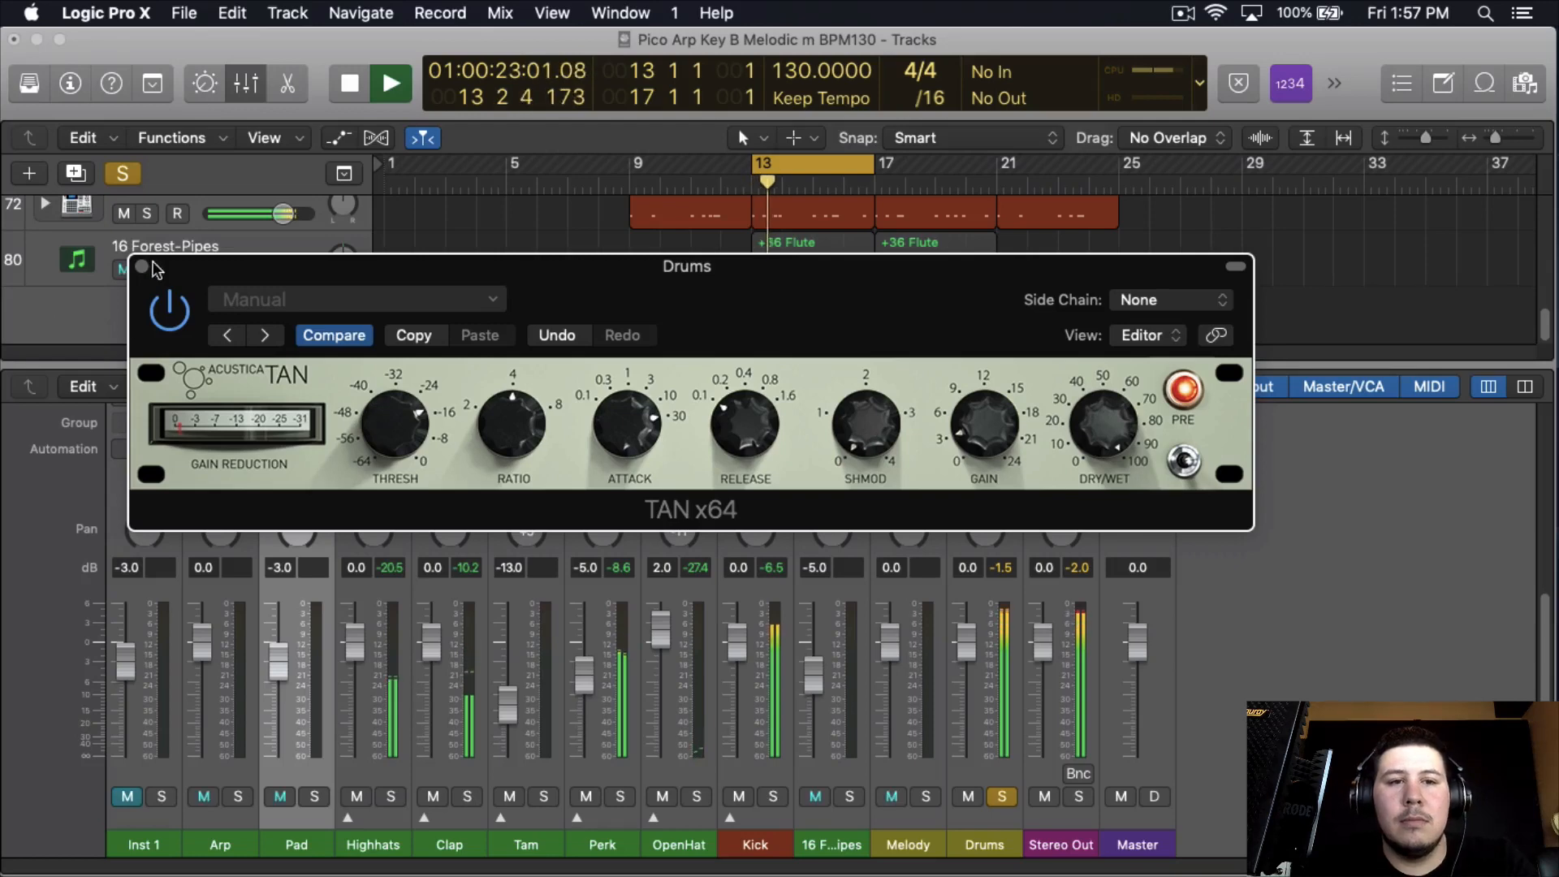
pyautogui.press('space')
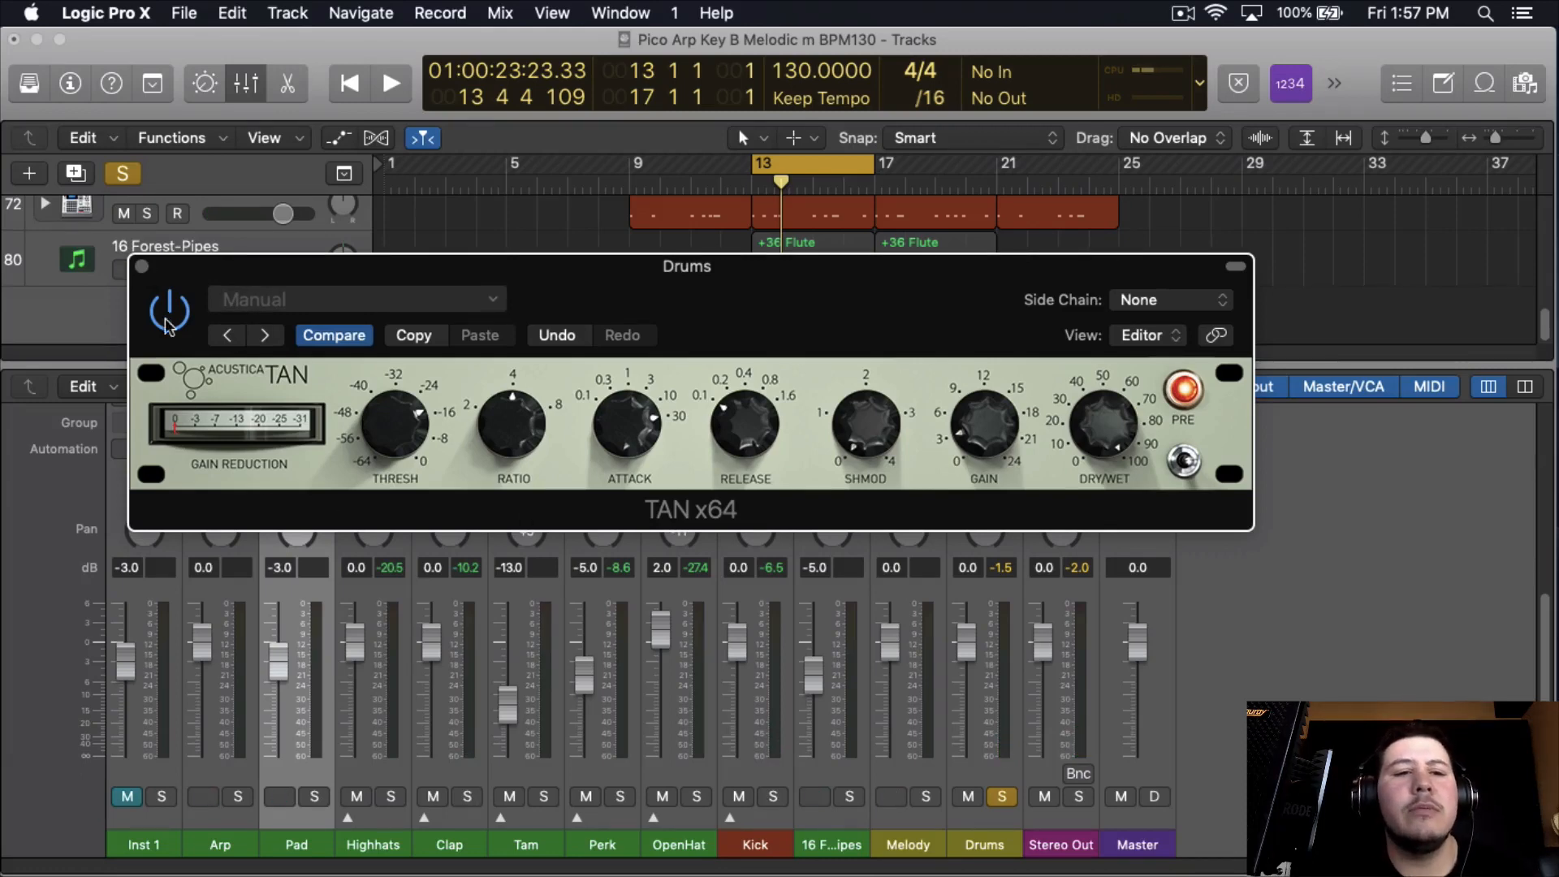
# Close the Drums TAN window and clear the solo on the Drums bus
pyautogui.click(141, 267)
pyautogui.click(1007, 805)
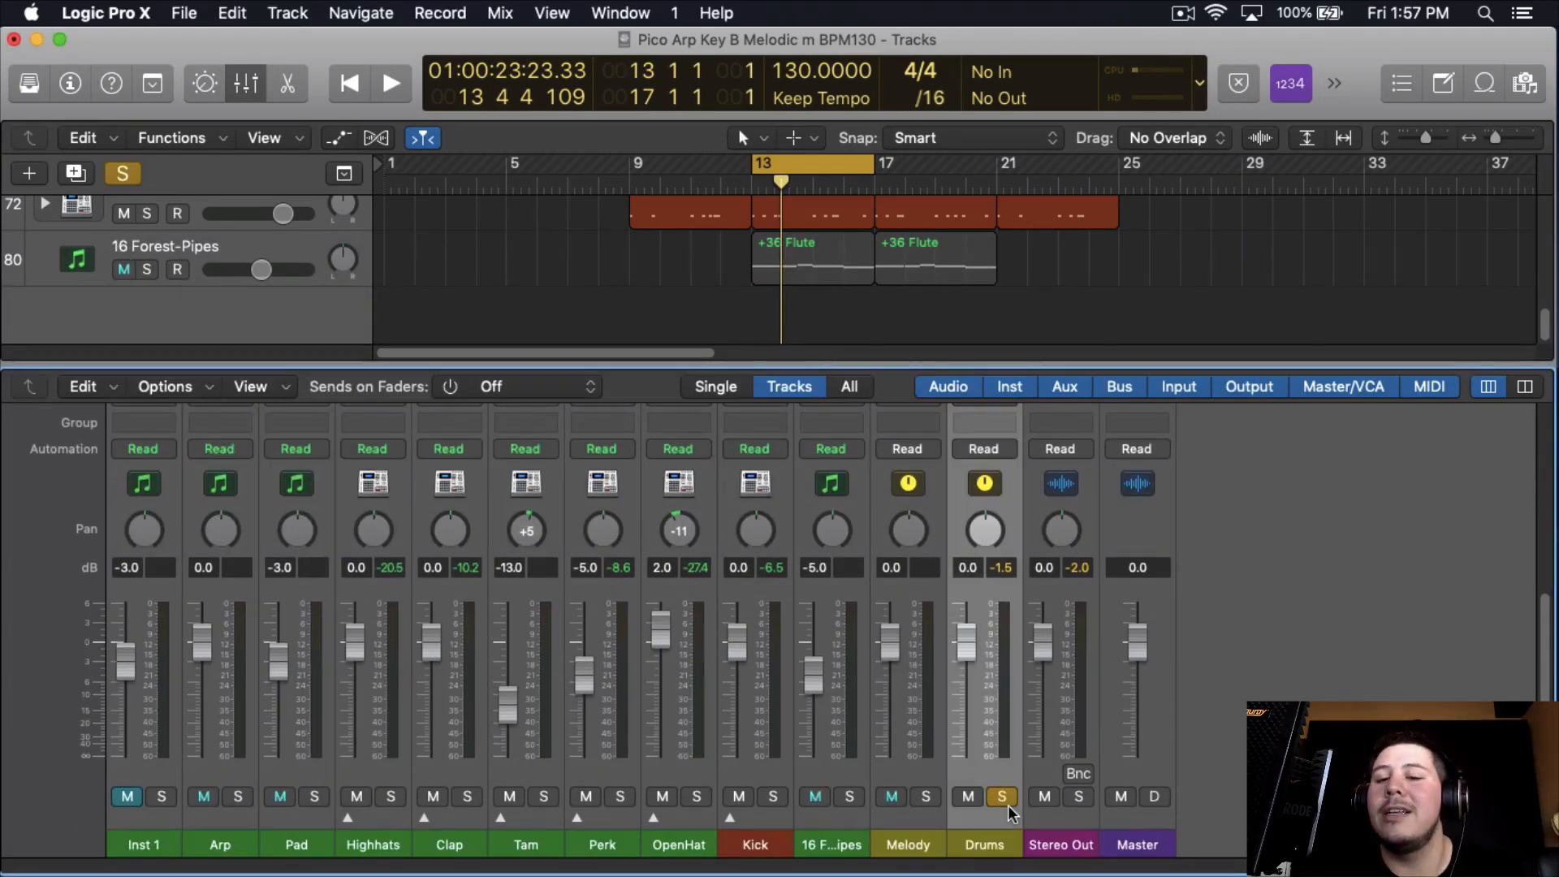
pyautogui.click(1010, 803)
# Enable TITANIUM3BASSTAR on the Melody bus, view its controls, and move the plug-in to the Kick channel below Overdrive
pyautogui.scroll(5, 990, 768)
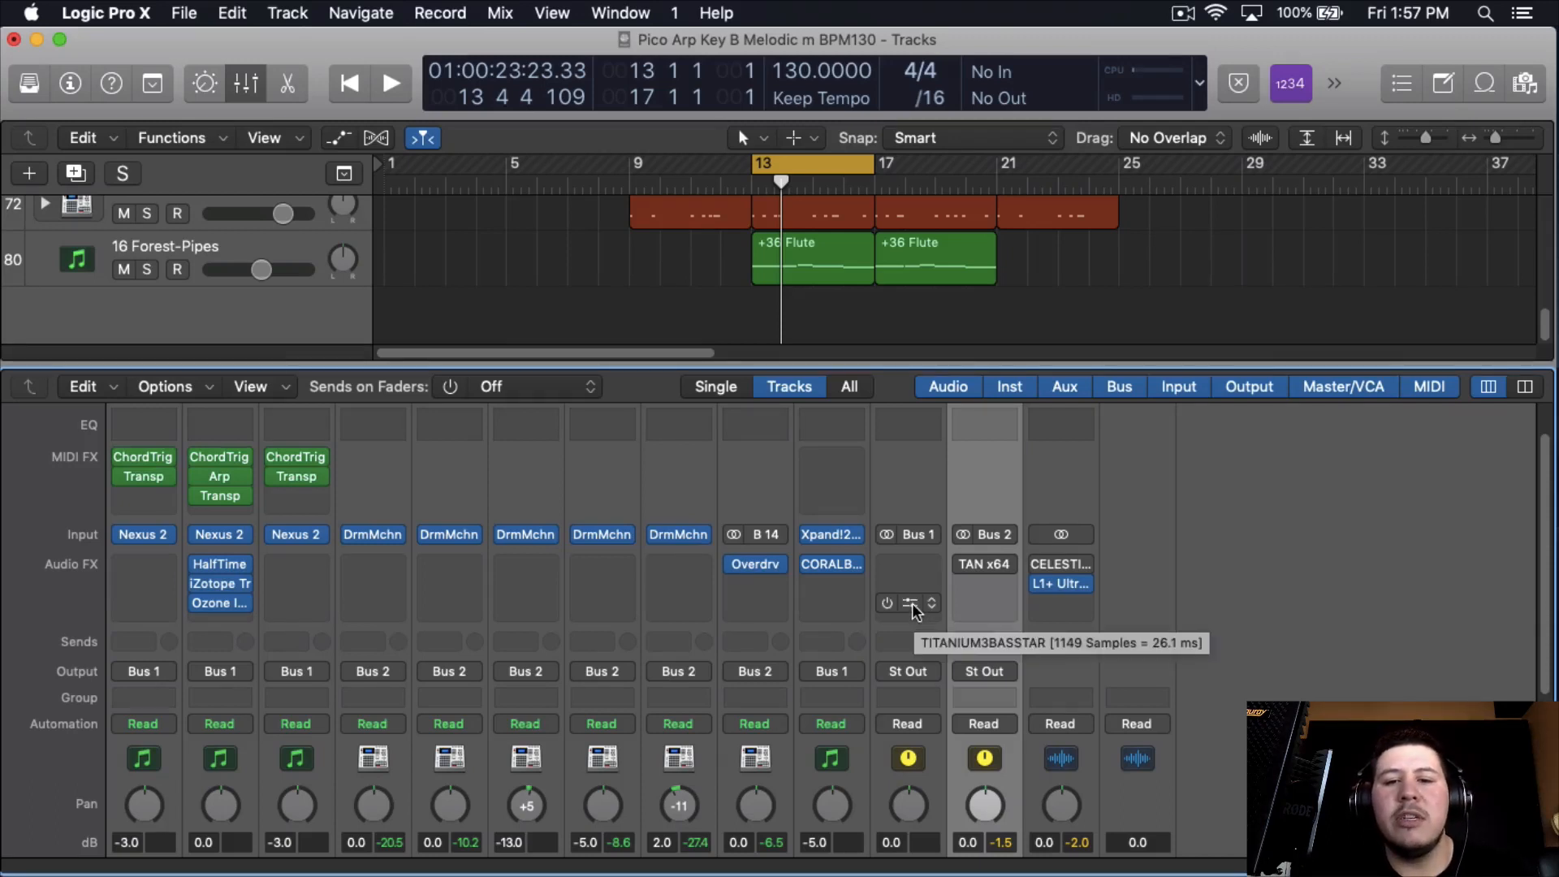
pyautogui.click(891, 603)
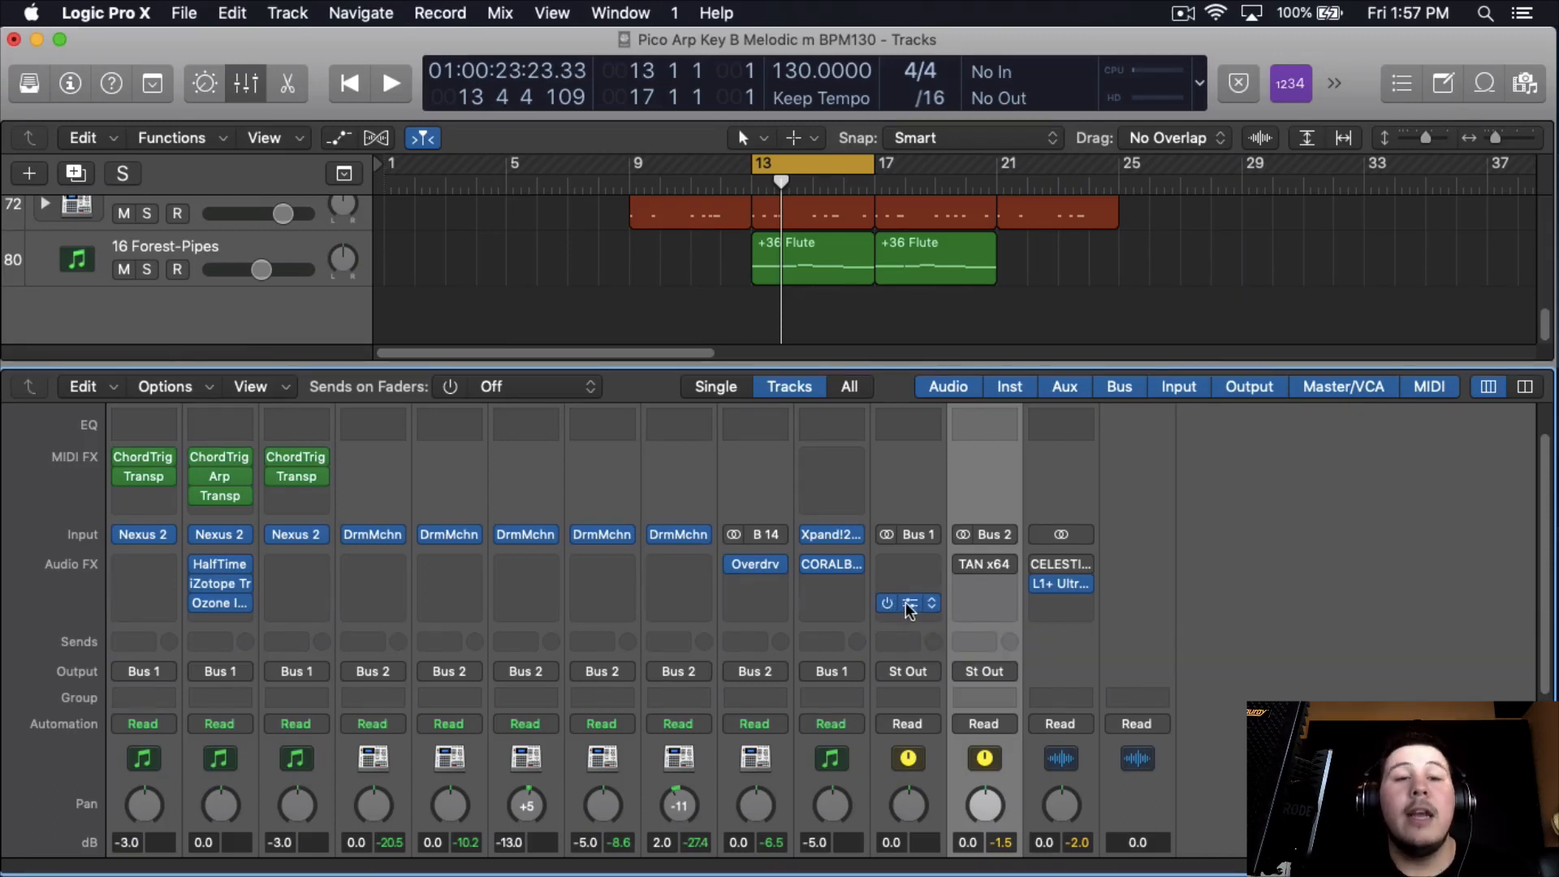
pyautogui.click(910, 608)
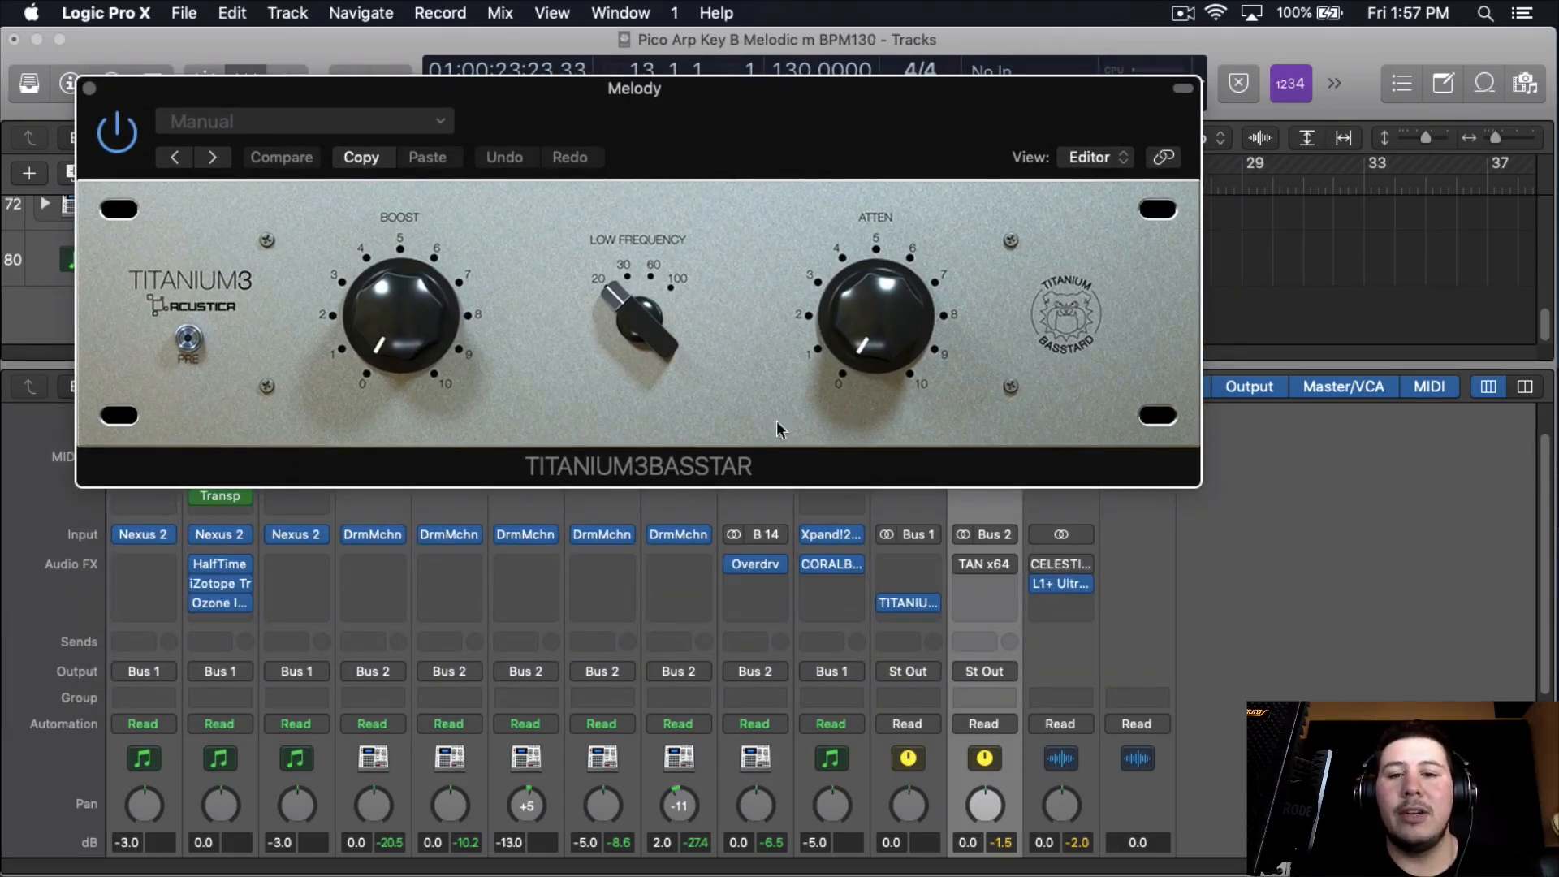
pyautogui.moveTo(859, 565)
pyautogui.moveTo(908, 602); pyautogui.dragTo(764, 597)
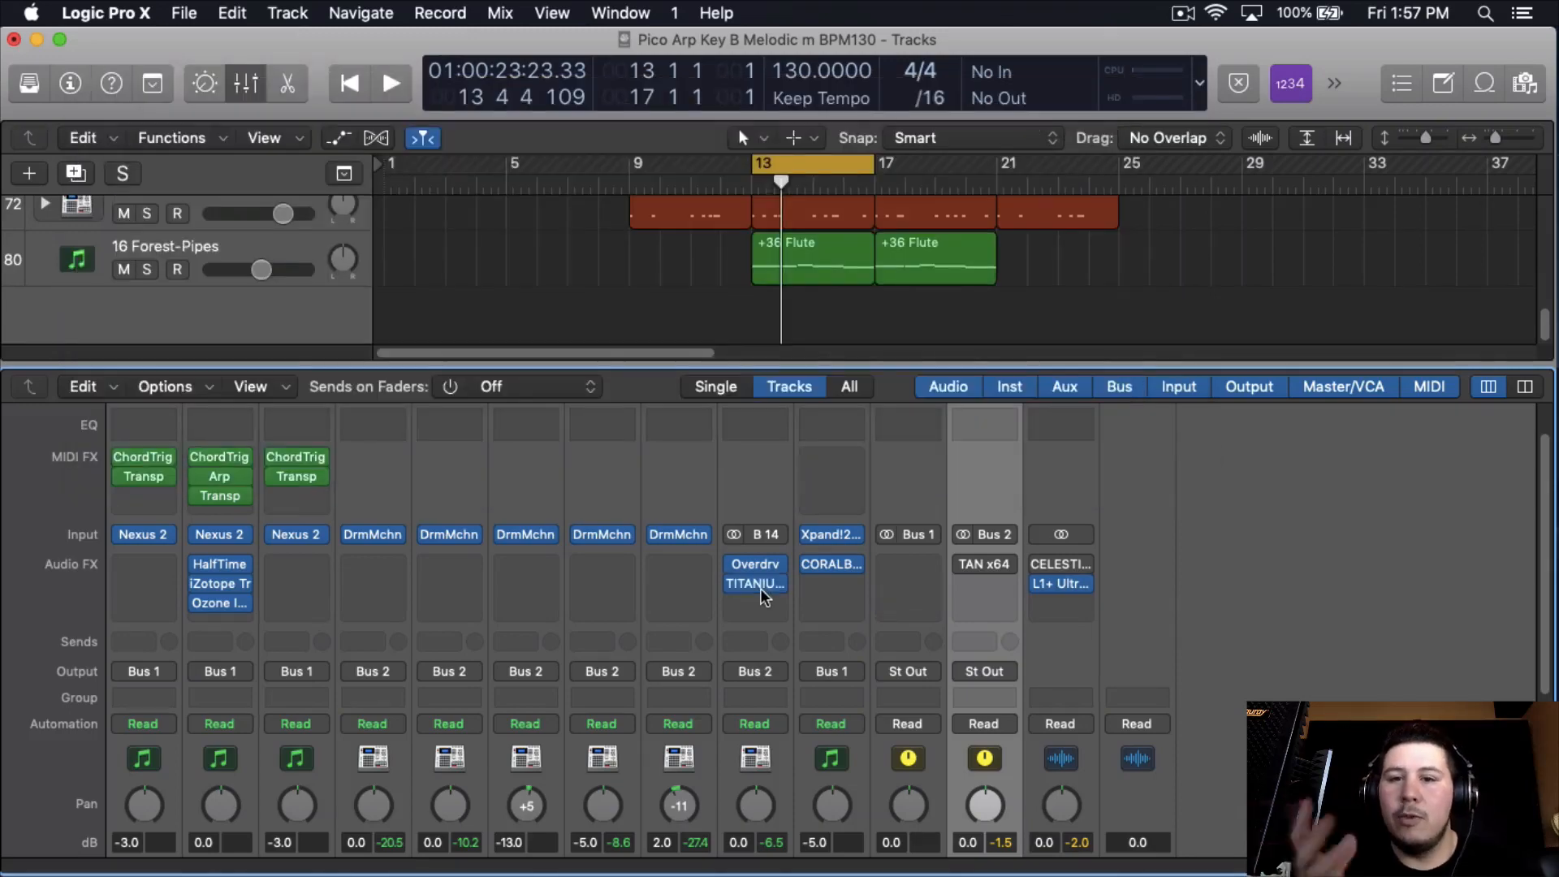
# On the Kick's TITANIUM3BASSTAR, set the low frequency to 100 and try the boost and attenuation ranges, ending with boost at about 5.5
pyautogui.click(757, 579)
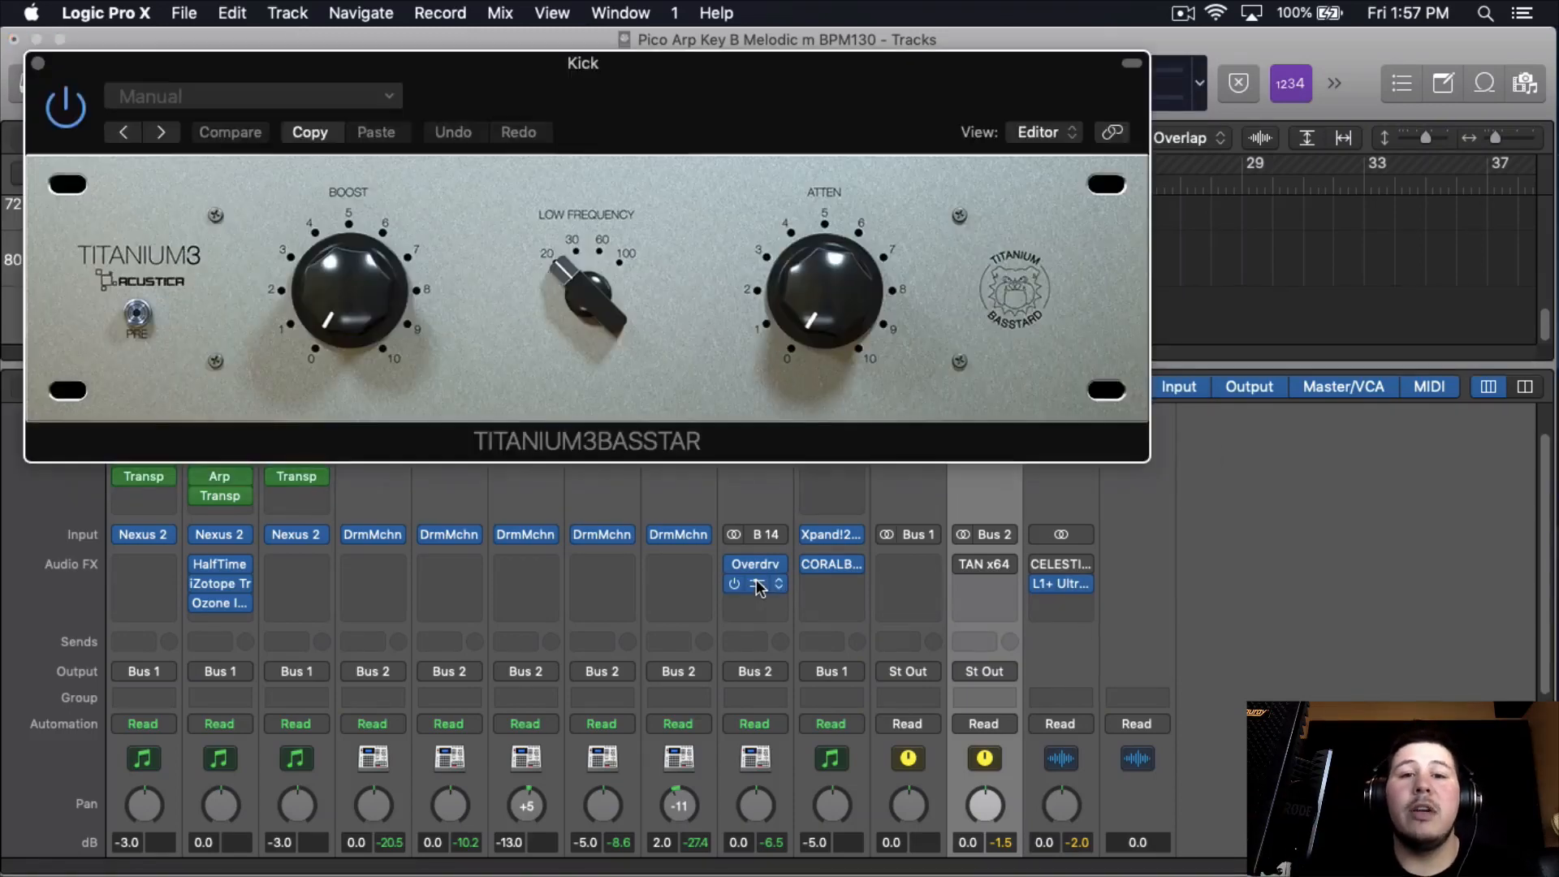
pyautogui.moveTo(560, 306); pyautogui.dragTo(560, 260)
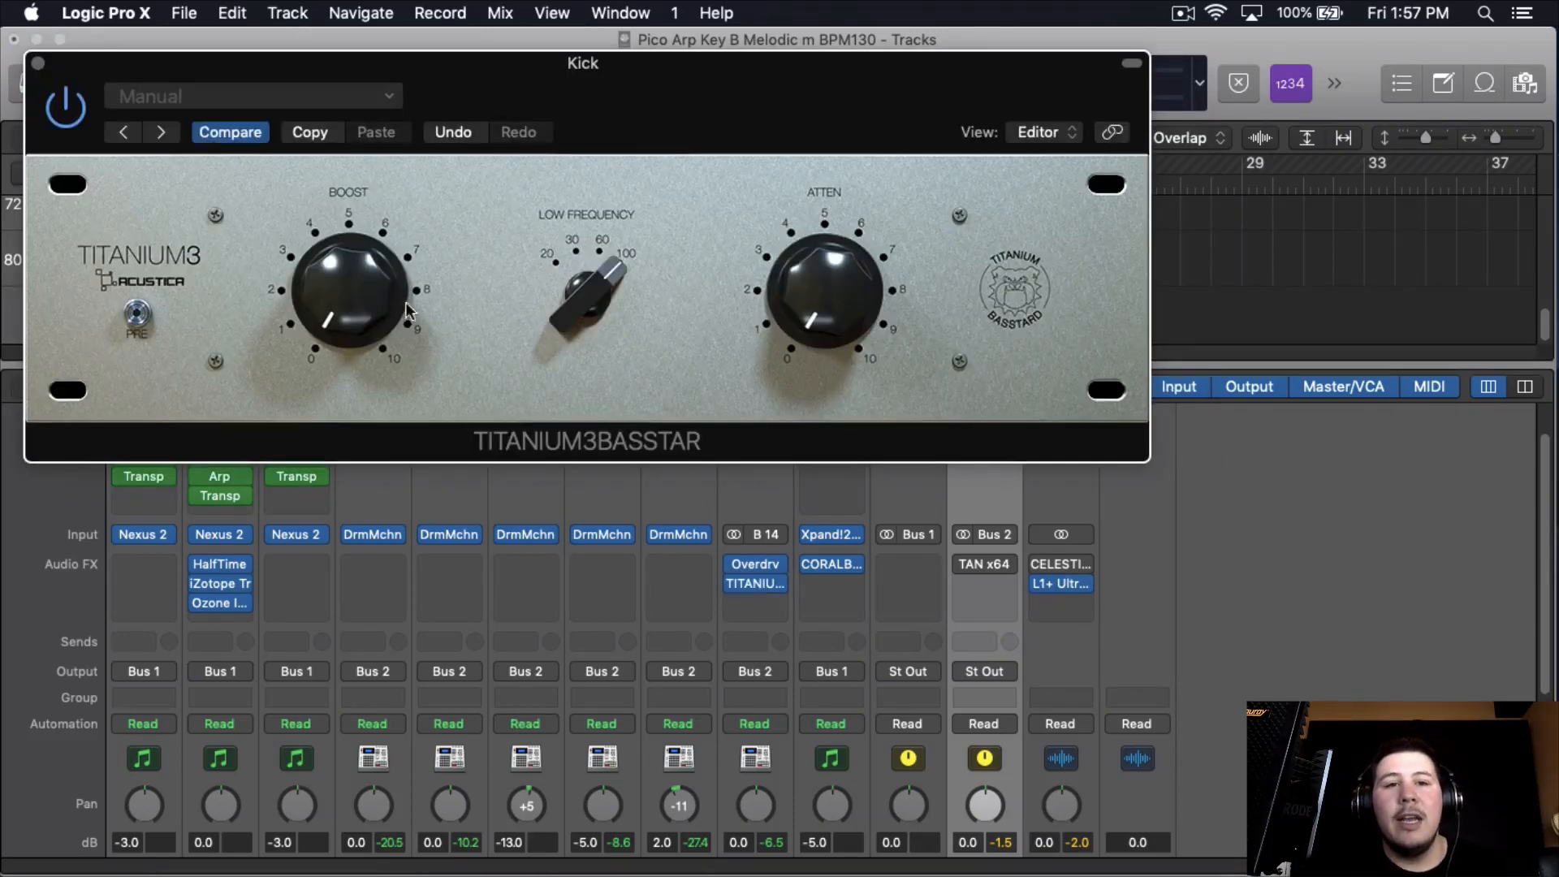
pyautogui.moveTo(373, 306); pyautogui.dragTo(355, 132)
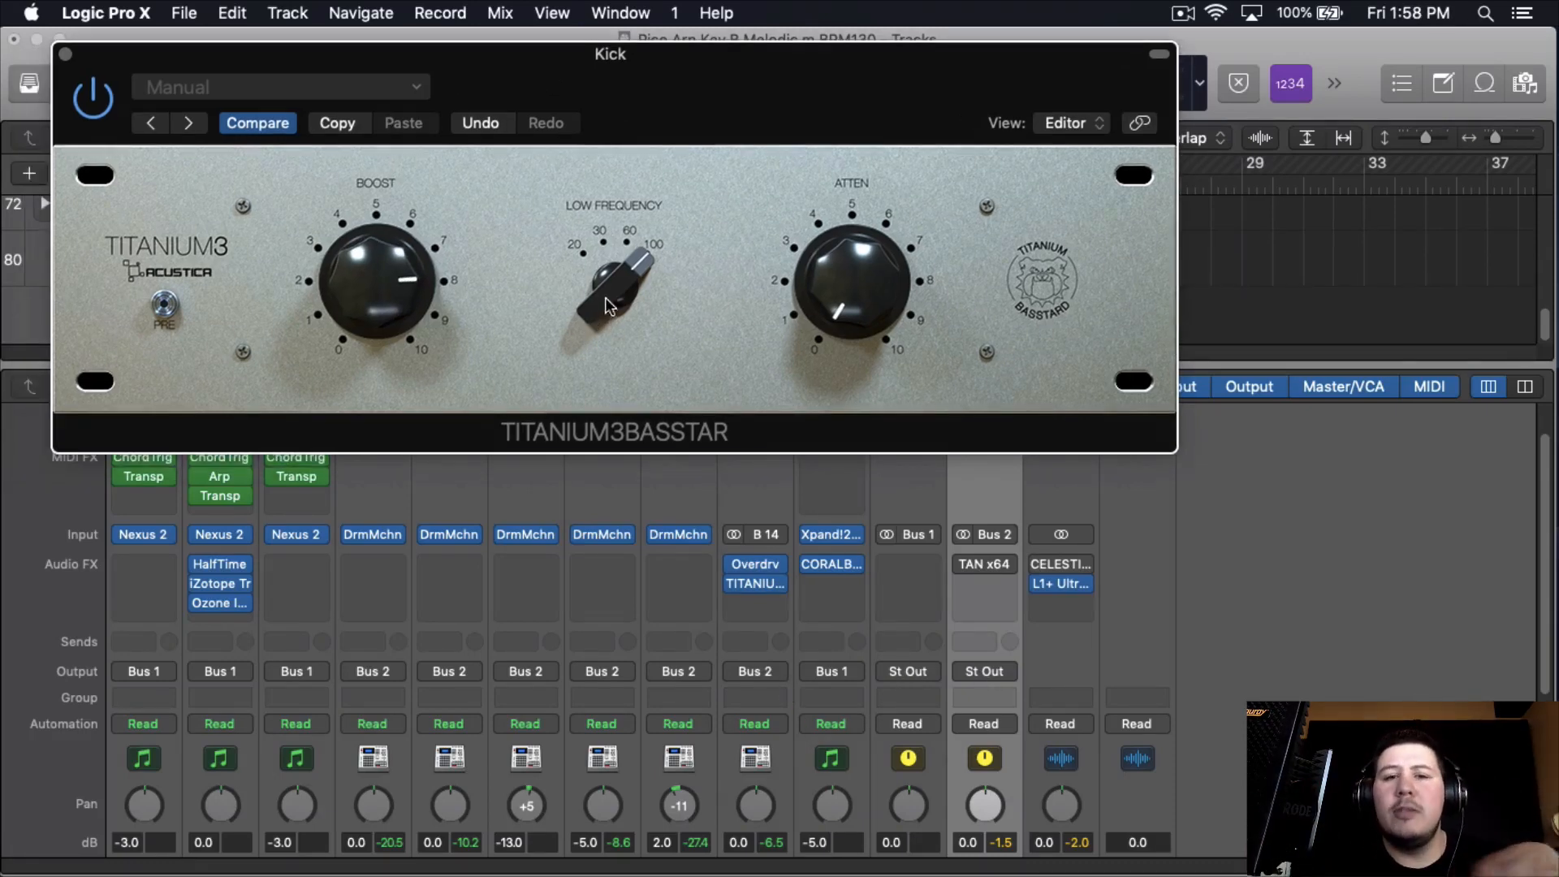
pyautogui.moveTo(671, 138); pyautogui.dragTo(703, 144)
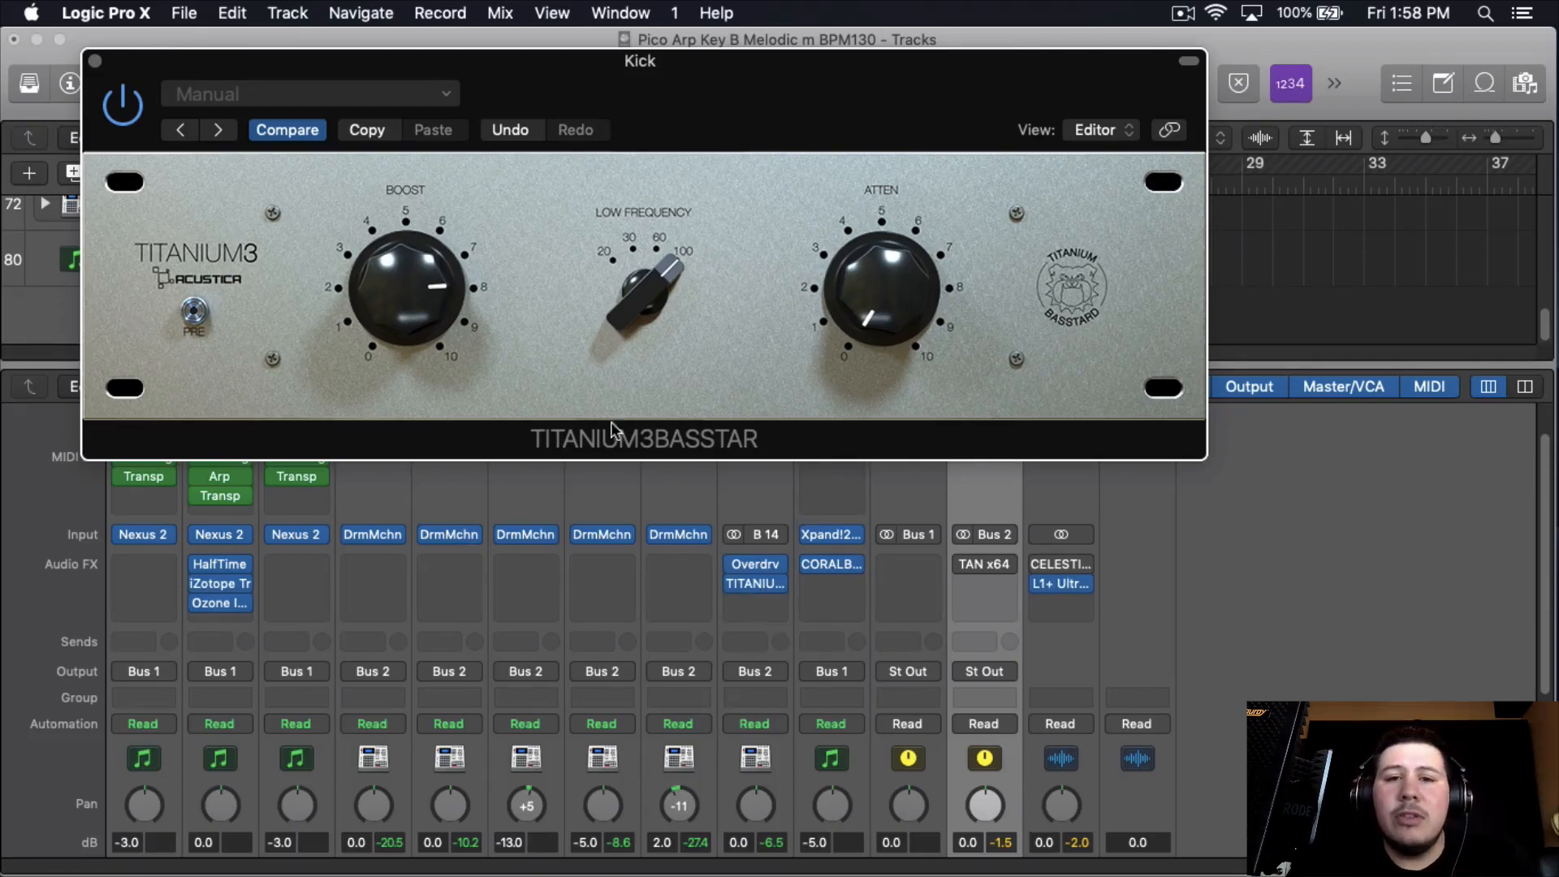
pyautogui.moveTo(429, 319); pyautogui.dragTo(420, 499)
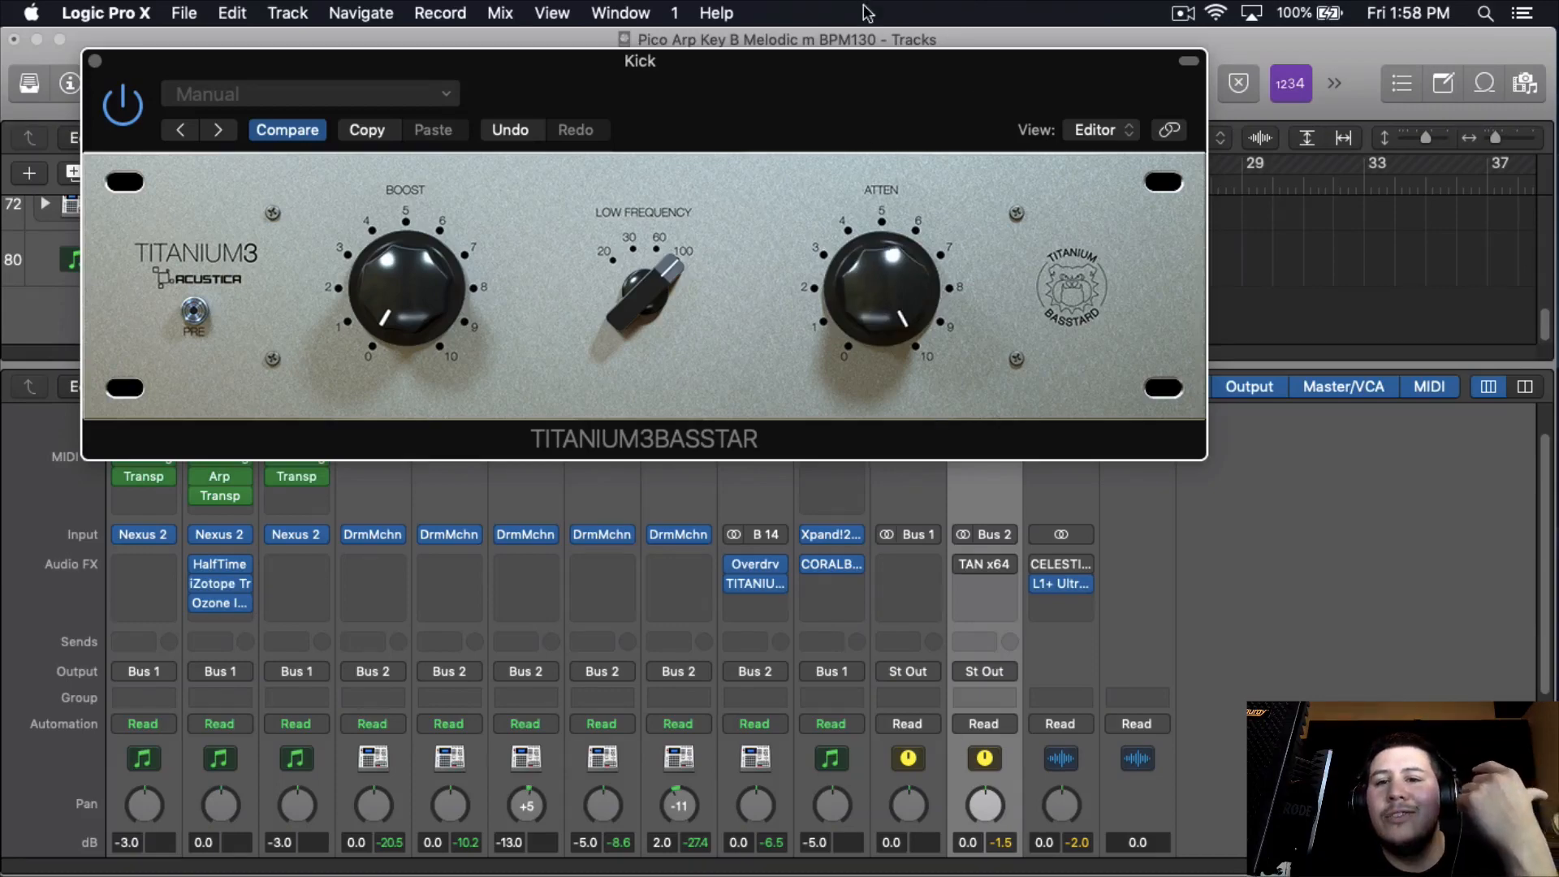
pyautogui.moveTo(406, 349); pyautogui.dragTo(386, 259)
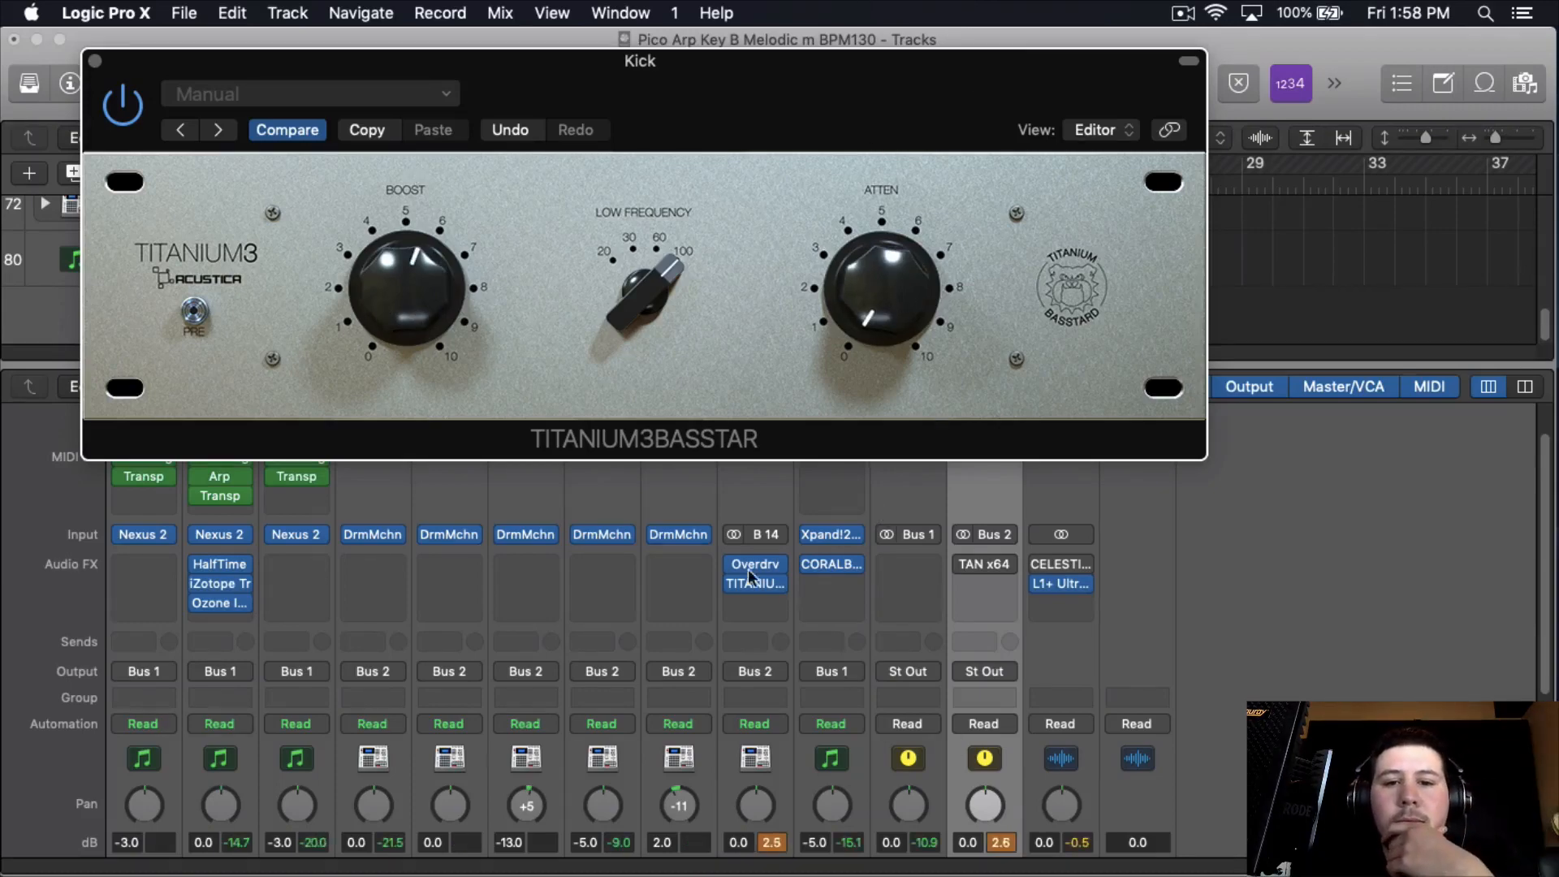
# With the Kick soloed and playing, try near-maximum attenuation at a boost of about 2, and attenuation of about 2 with more boost
pyautogui.scroll(-5, 781, 695)
pyautogui.scroll(5, 781, 694)
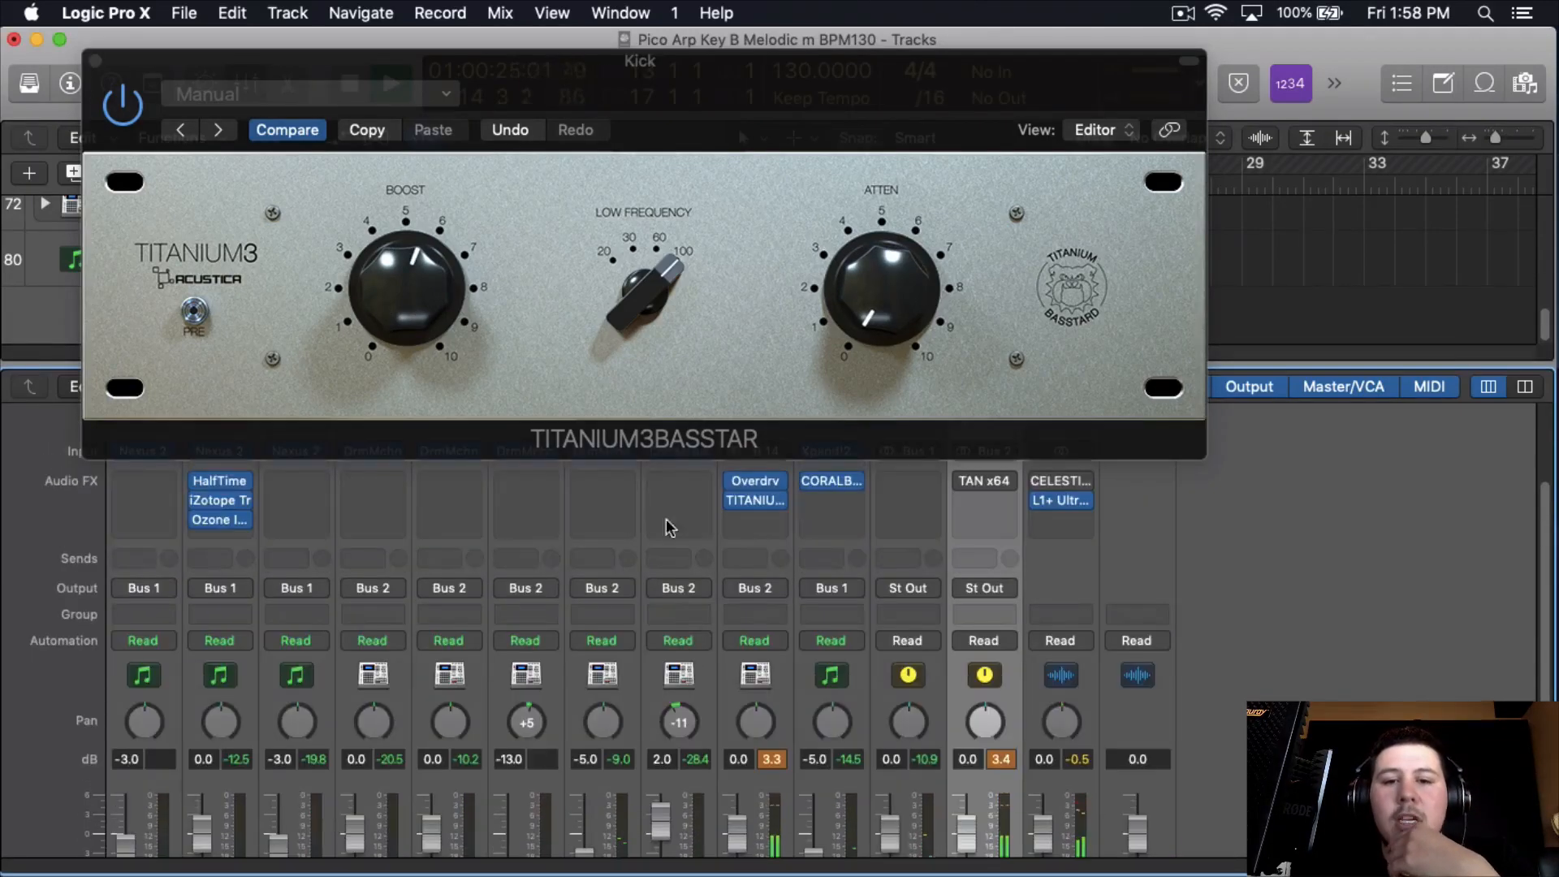
pyautogui.moveTo(447, 370)
pyautogui.mouseDown()
pyautogui.moveTo(409, 366)
pyautogui.moveTo(464, 372)
pyautogui.mouseUp()
pyautogui.moveTo(900, 310); pyautogui.dragTo(968, 23)
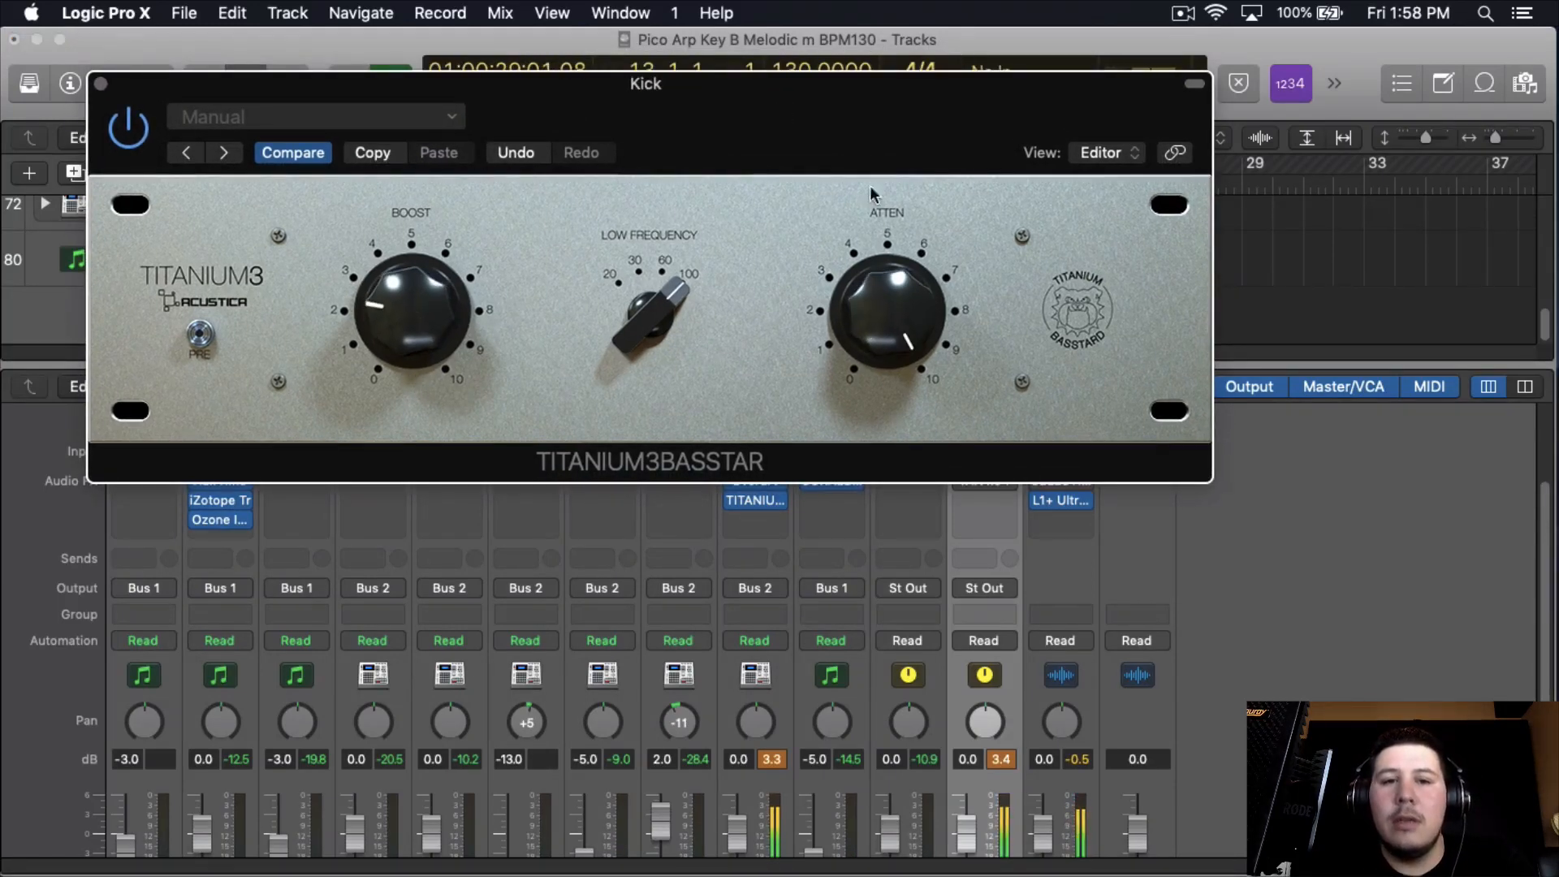
pyautogui.moveTo(908, 306); pyautogui.dragTo(896, 471)
pyautogui.moveTo(427, 320); pyautogui.dragTo(428, 288)
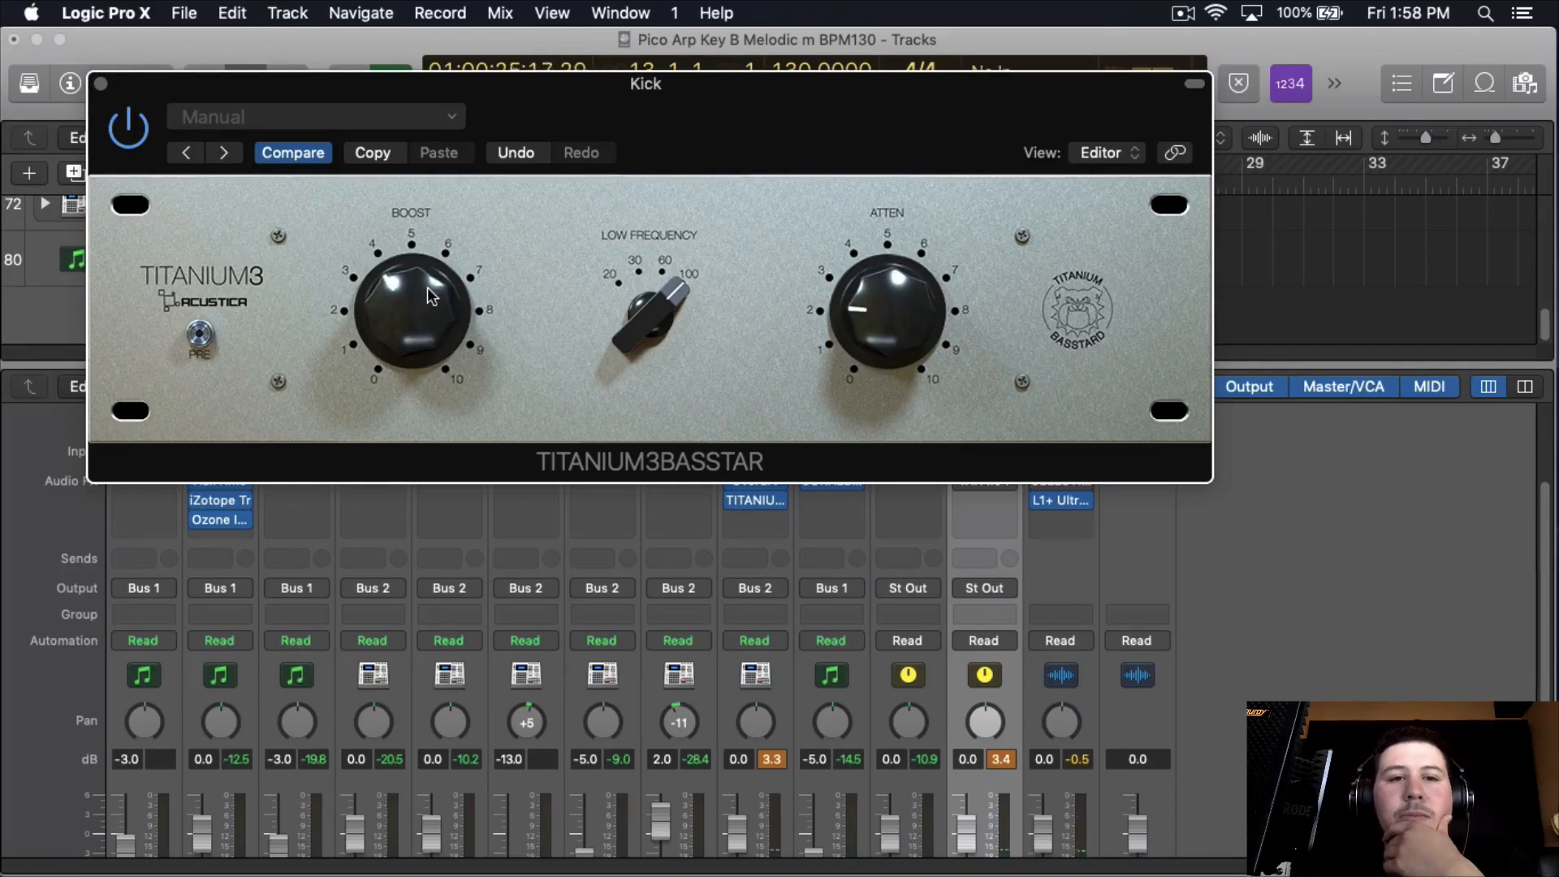
# Try the Kick's low frequency at 20 and return it to 100, with boost at about 2.5 and attenuation at about 1
pyautogui.moveTo(637, 328); pyautogui.dragTo(748, 681)
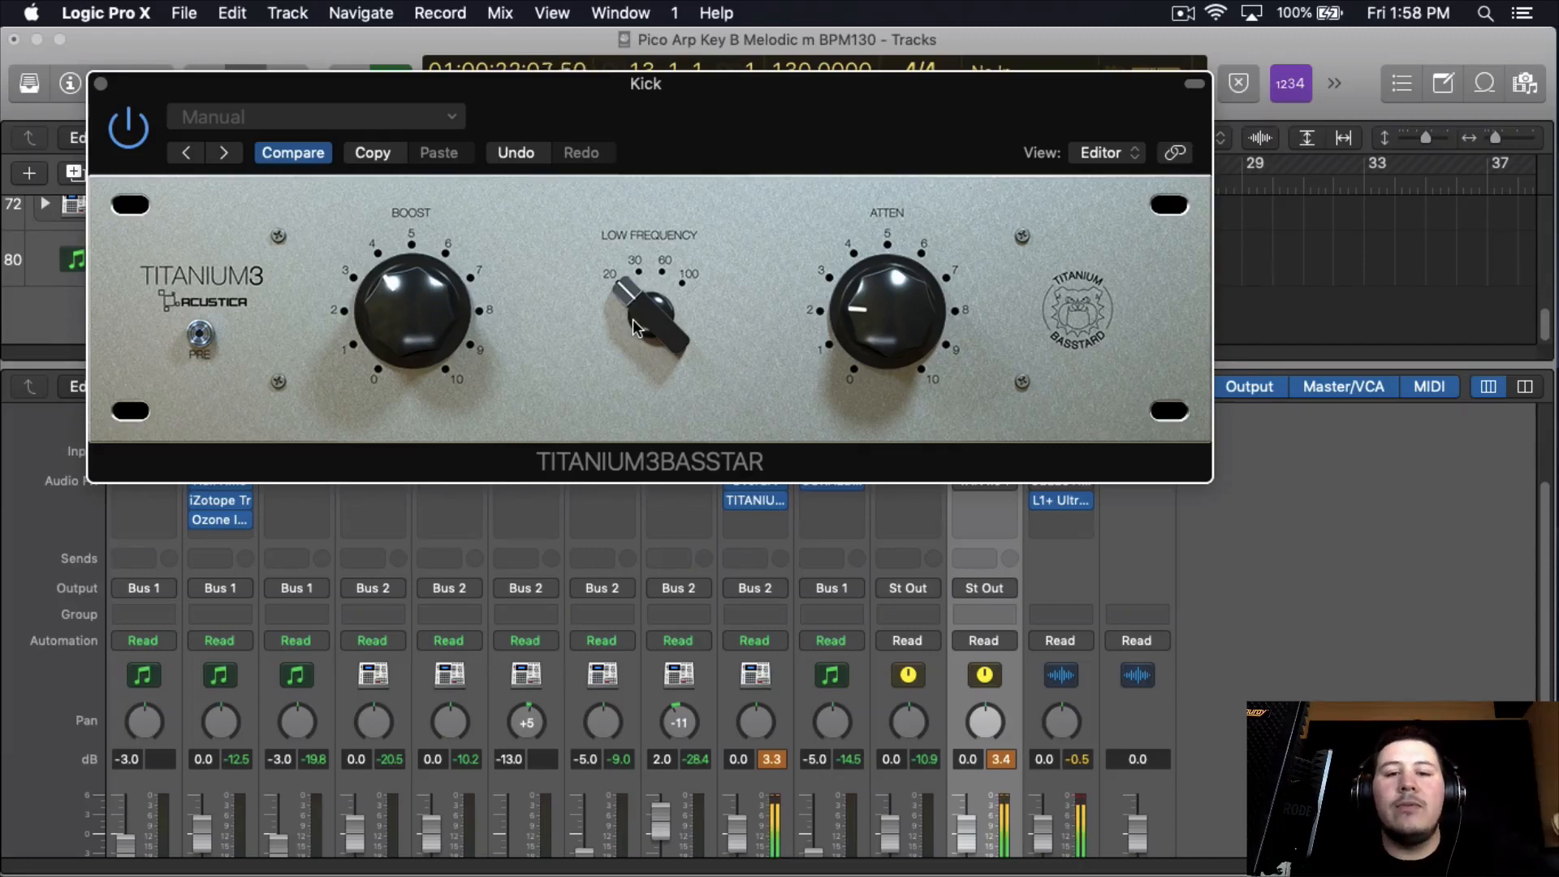
pyautogui.moveTo(636, 328); pyautogui.dragTo(690, 90)
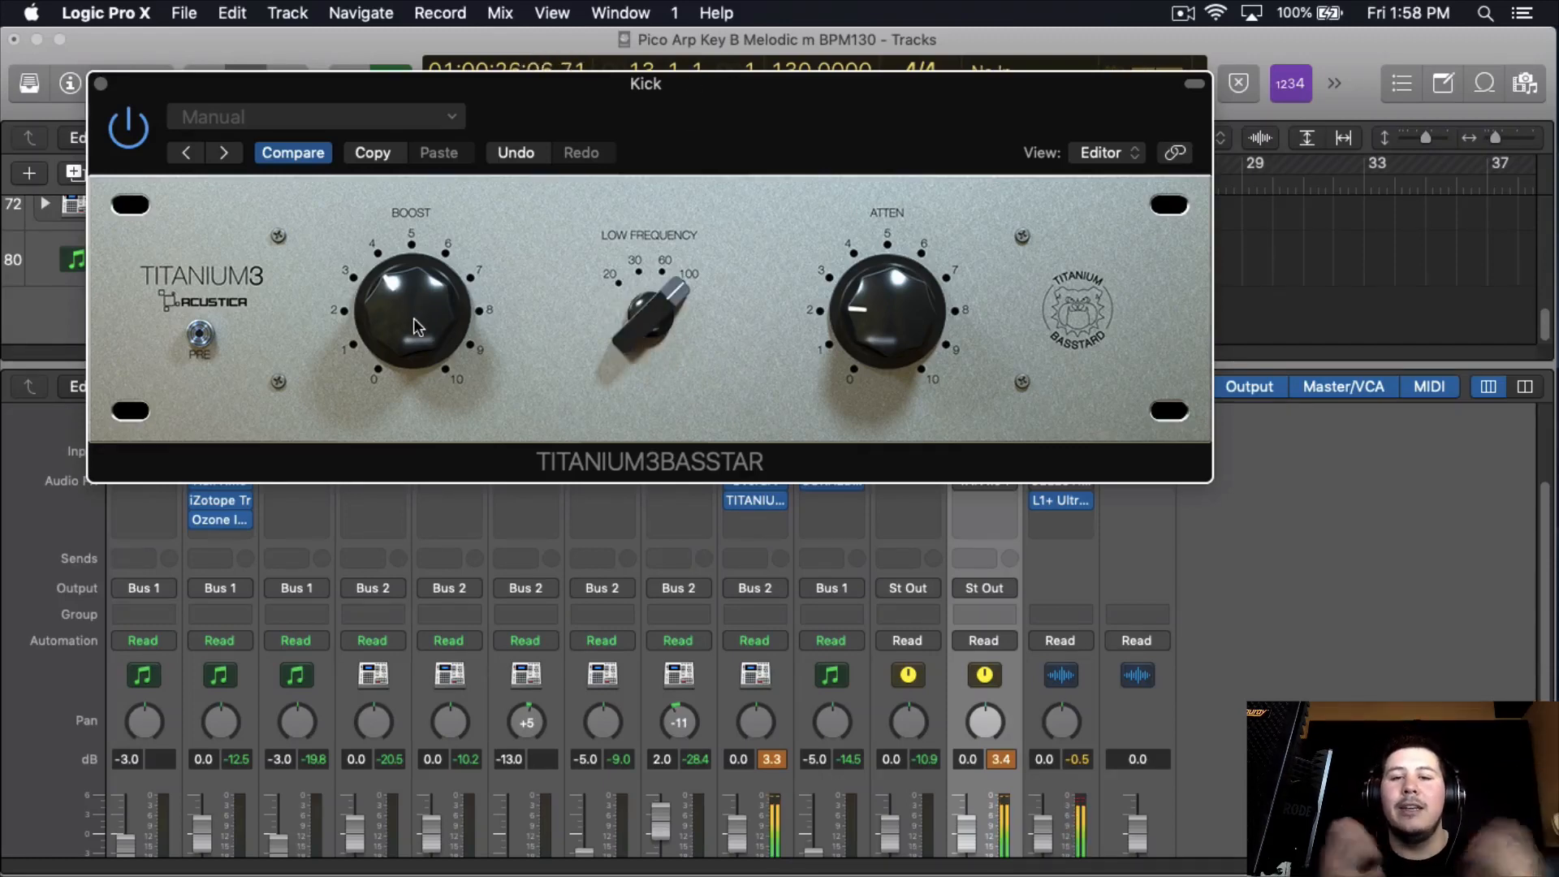
pyautogui.moveTo(418, 318); pyautogui.dragTo(394, 345)
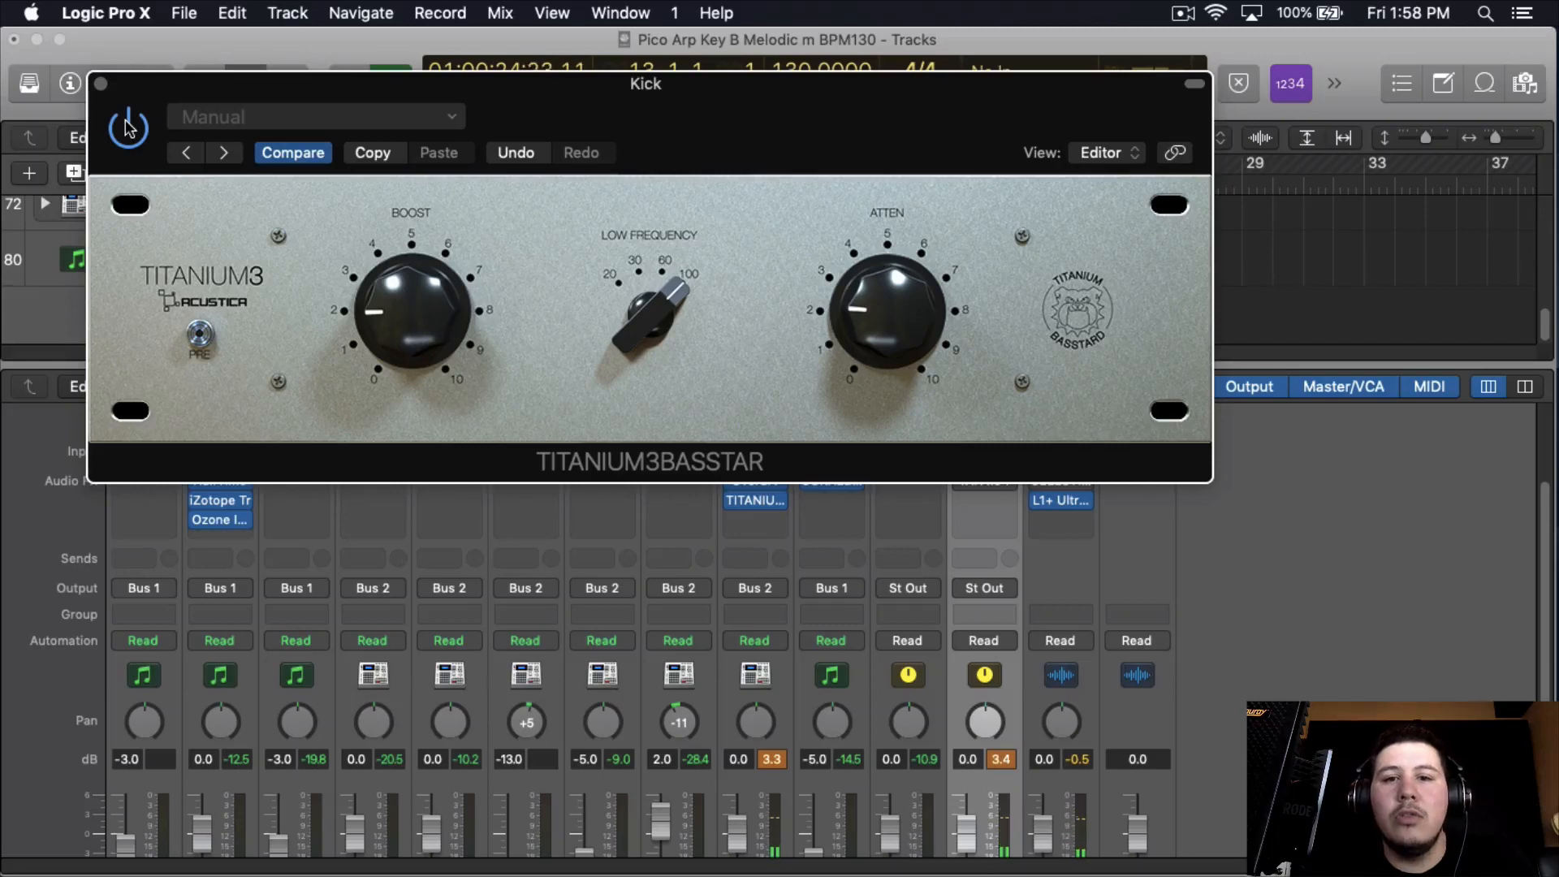
pyautogui.moveTo(830, 337); pyautogui.dragTo(875, 343)
pyautogui.moveTo(416, 319); pyautogui.dragTo(419, 308)
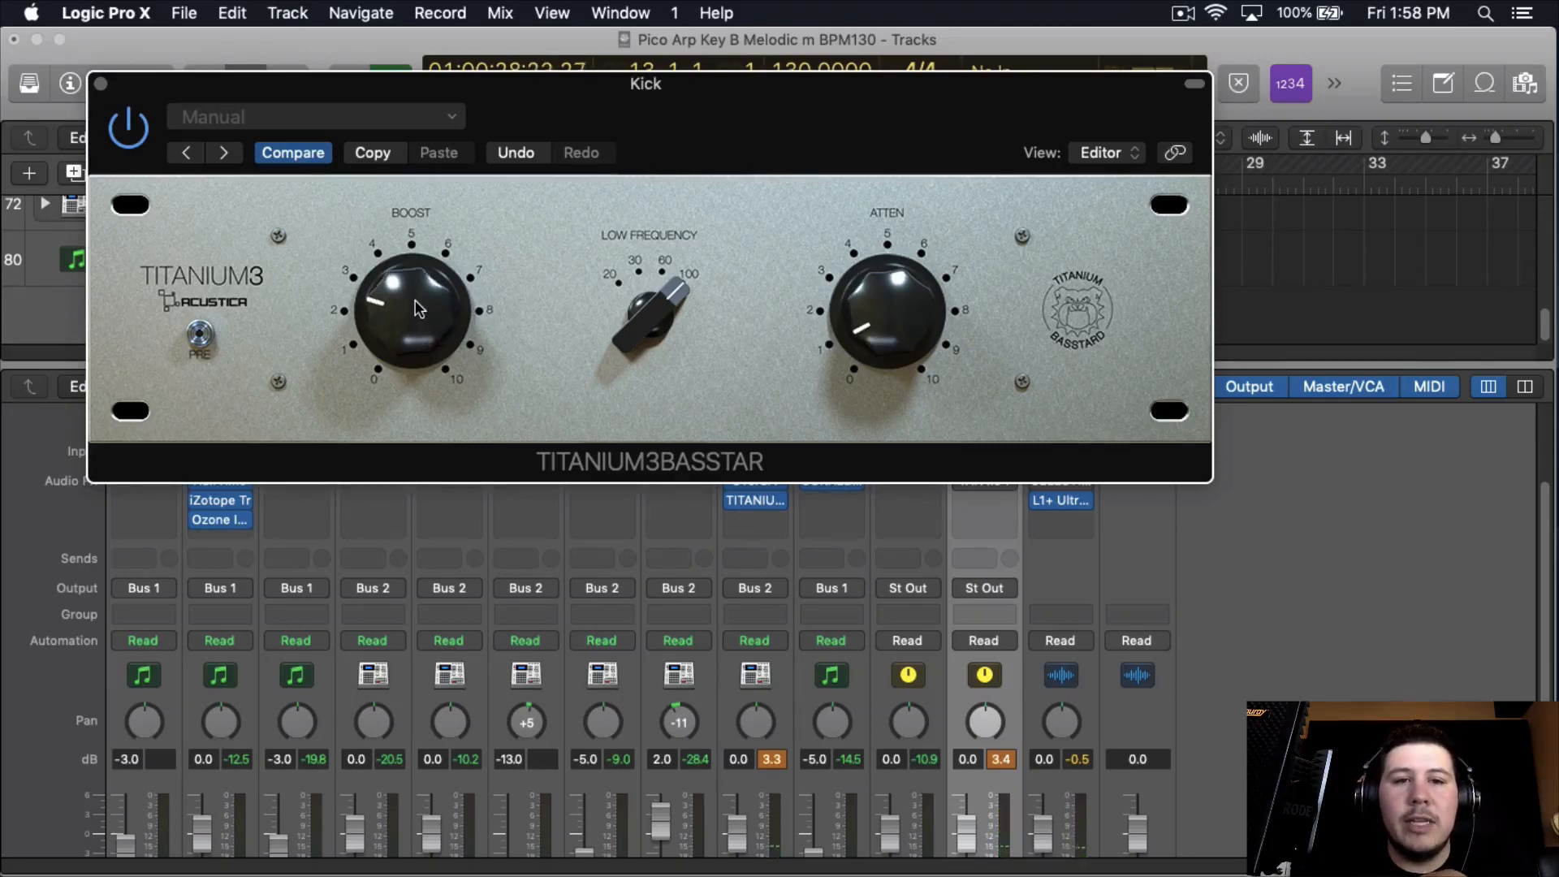
# Compare the soloed kick with TITANIUM3BASSTAR bypassed and active, stop playback, and close the plug-in window
pyautogui.click(140, 133)
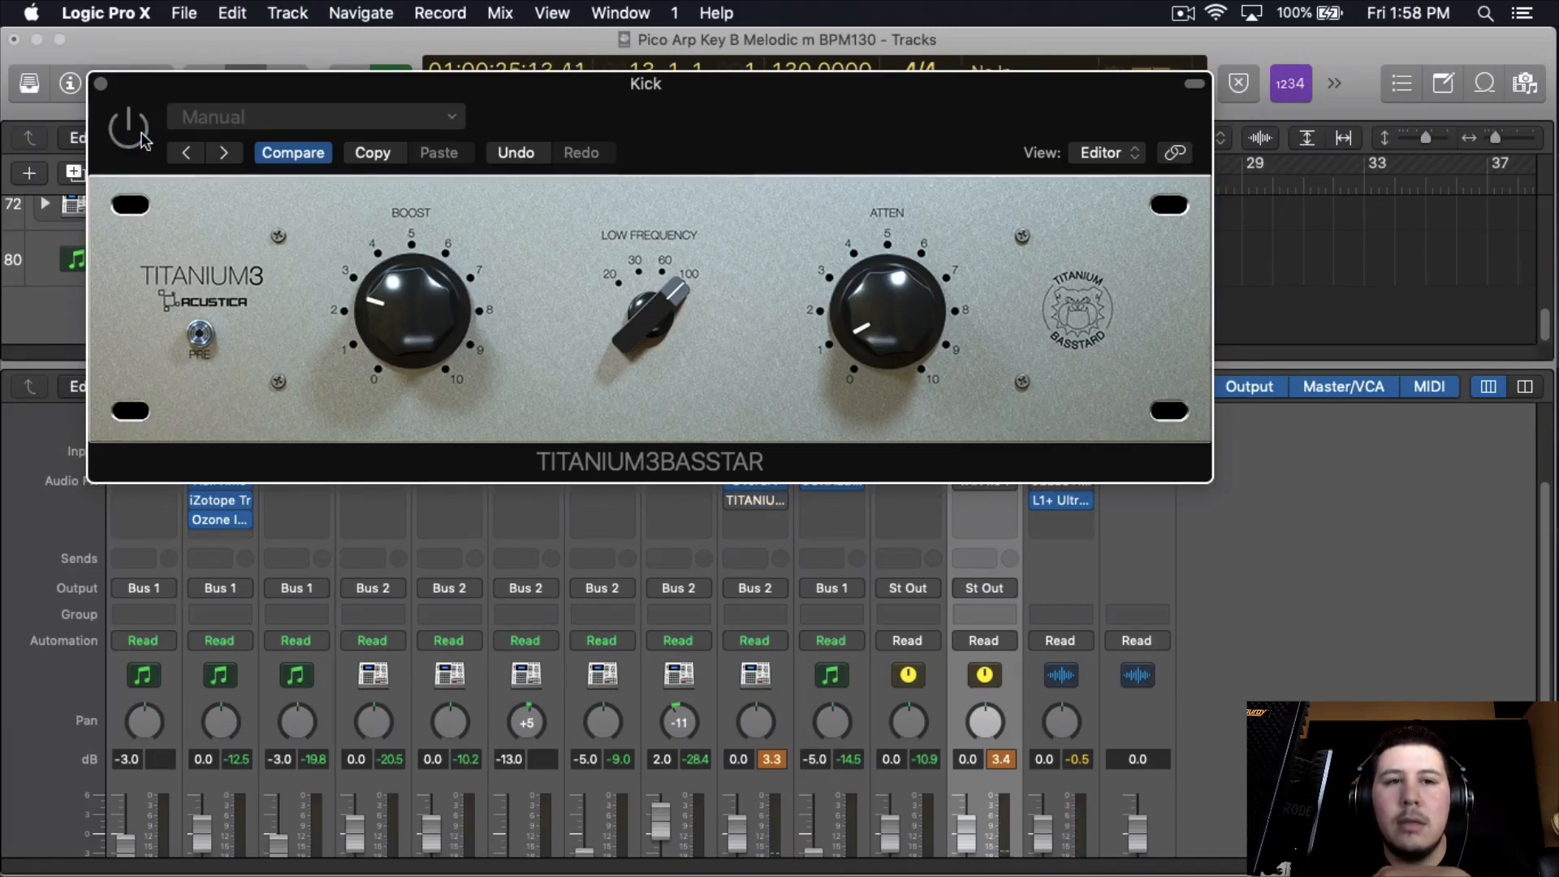
pyautogui.click(142, 135)
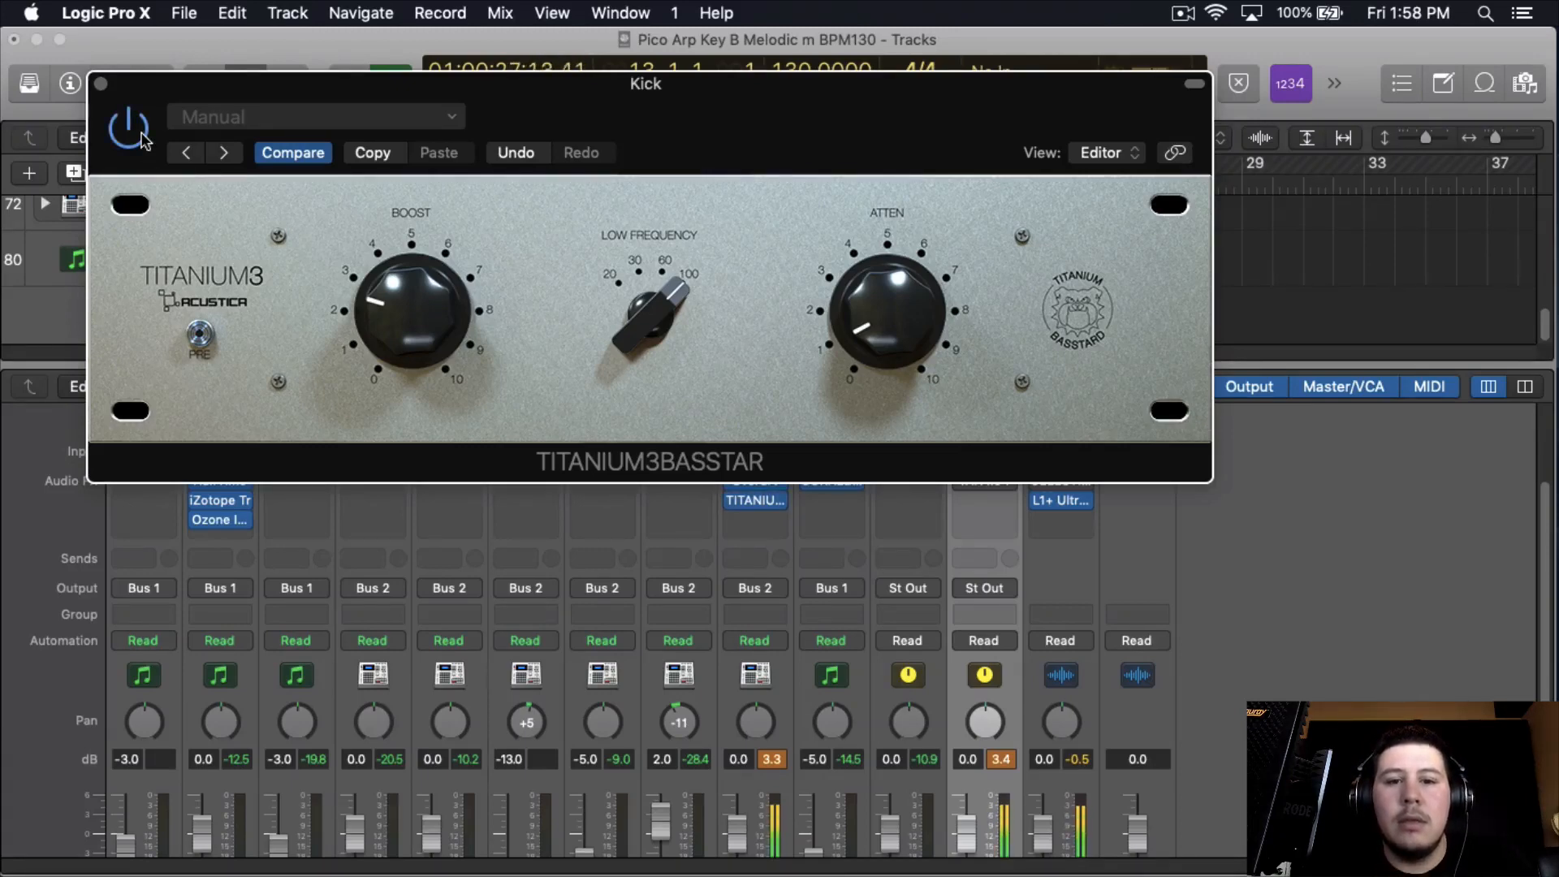
pyautogui.click(100, 84)
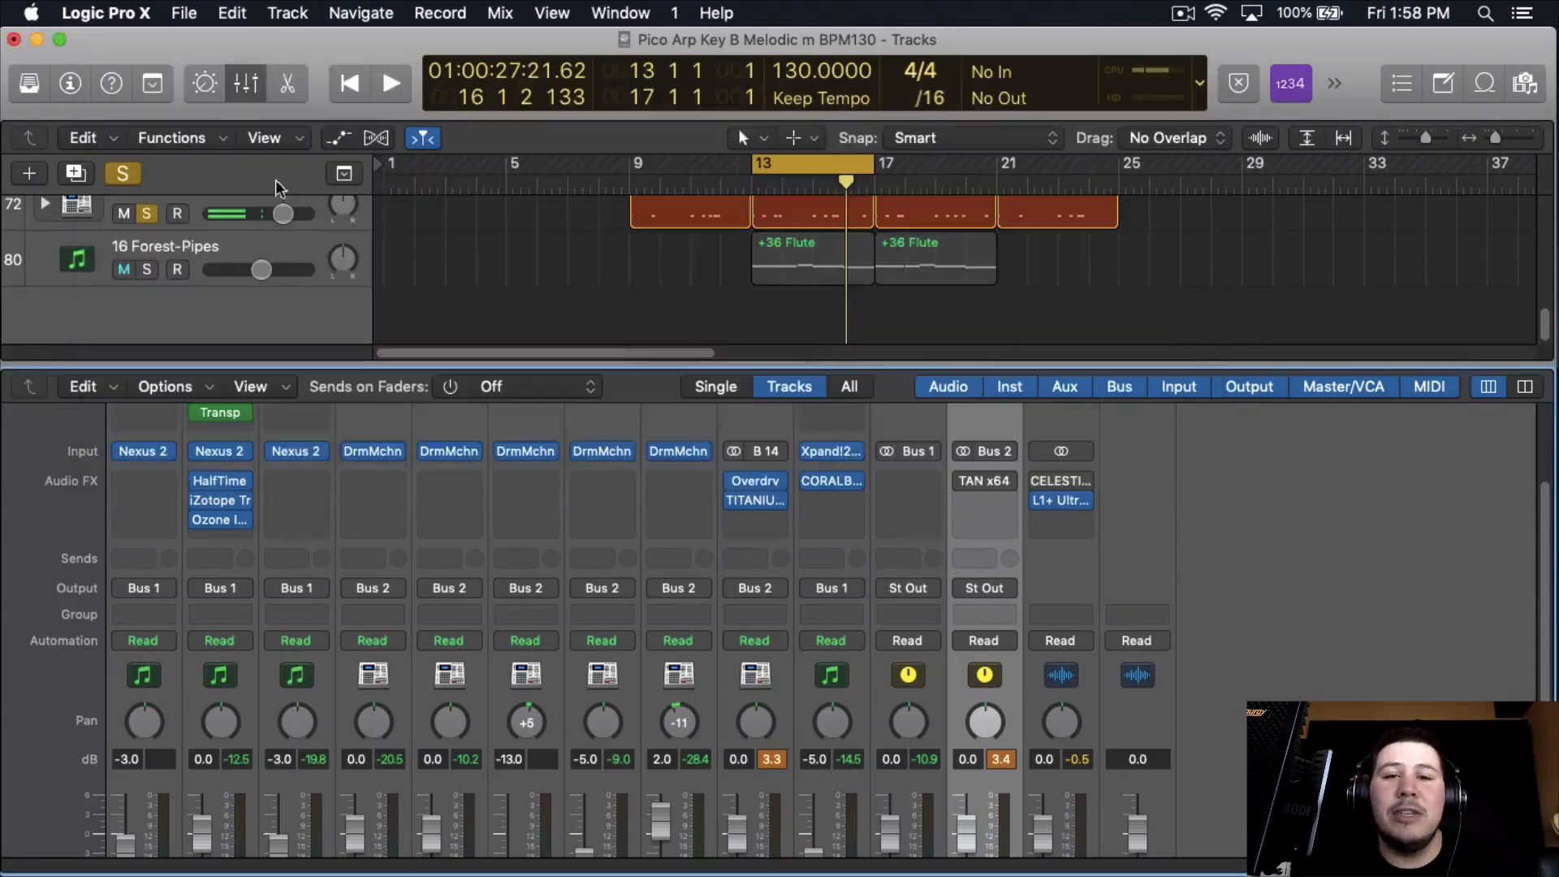
pyautogui.click(756, 503)
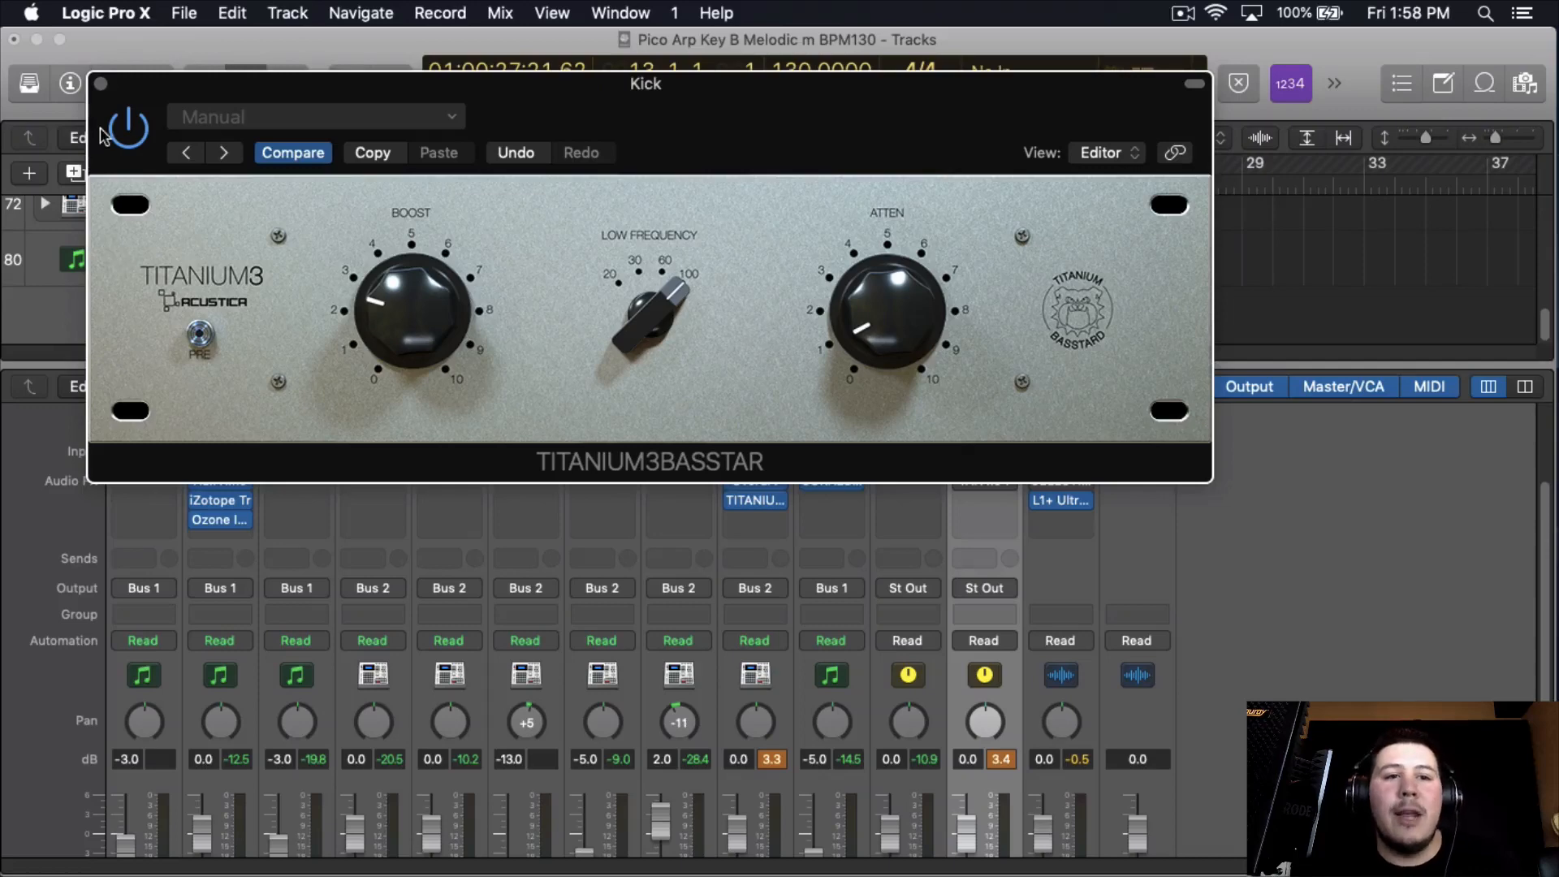
pyautogui.click(101, 83)
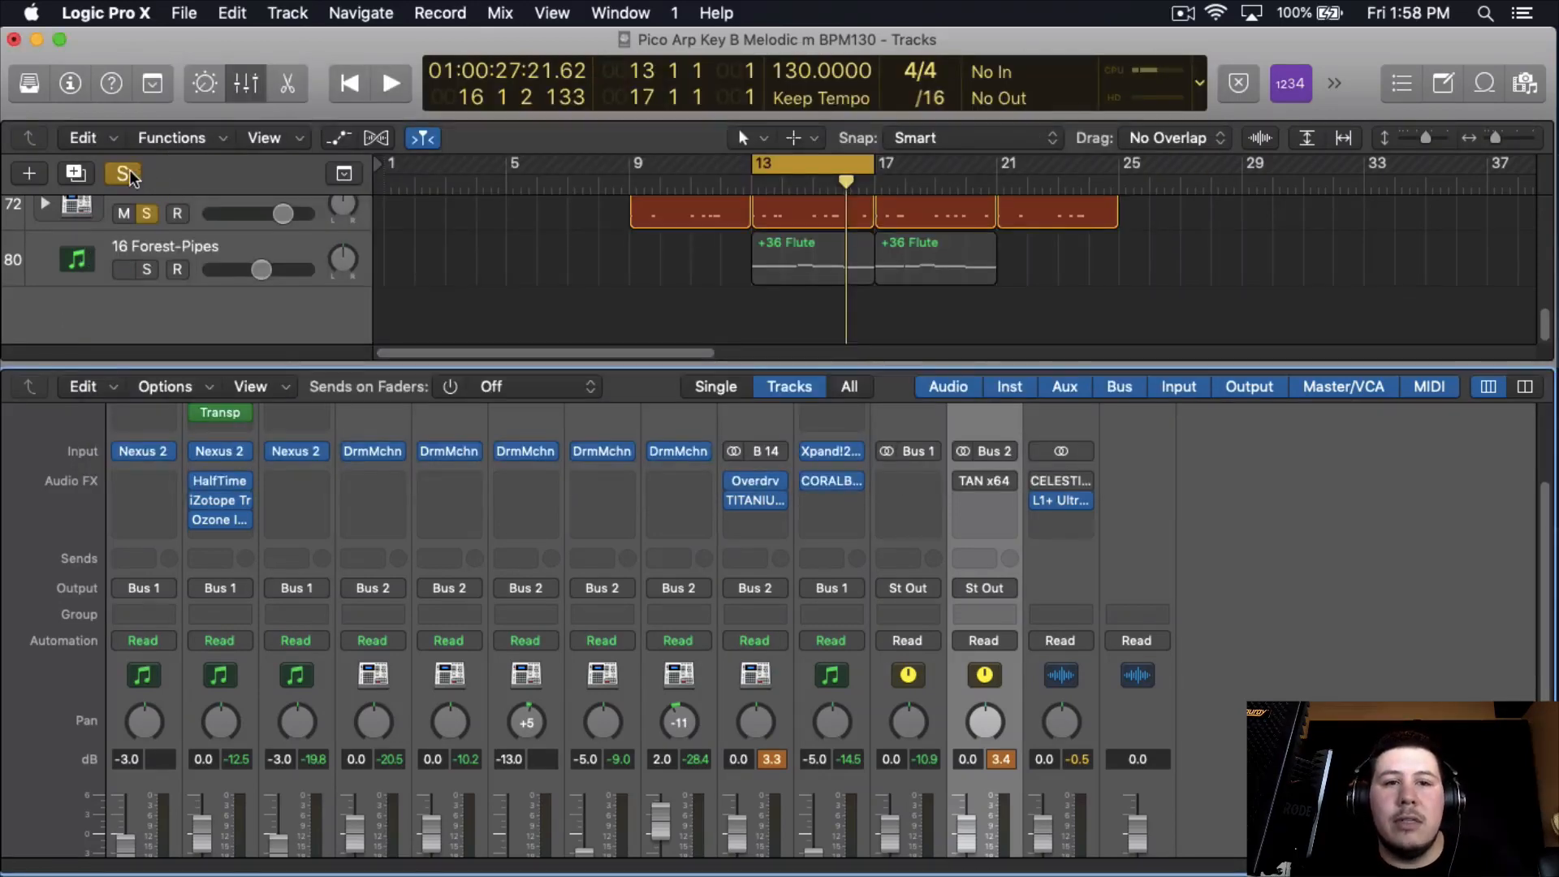
# Play the full beat without solo, set the Kick's TITANIUM3BASSTAR boost to just under 3, close its window and stop playback
pyautogui.press('space')
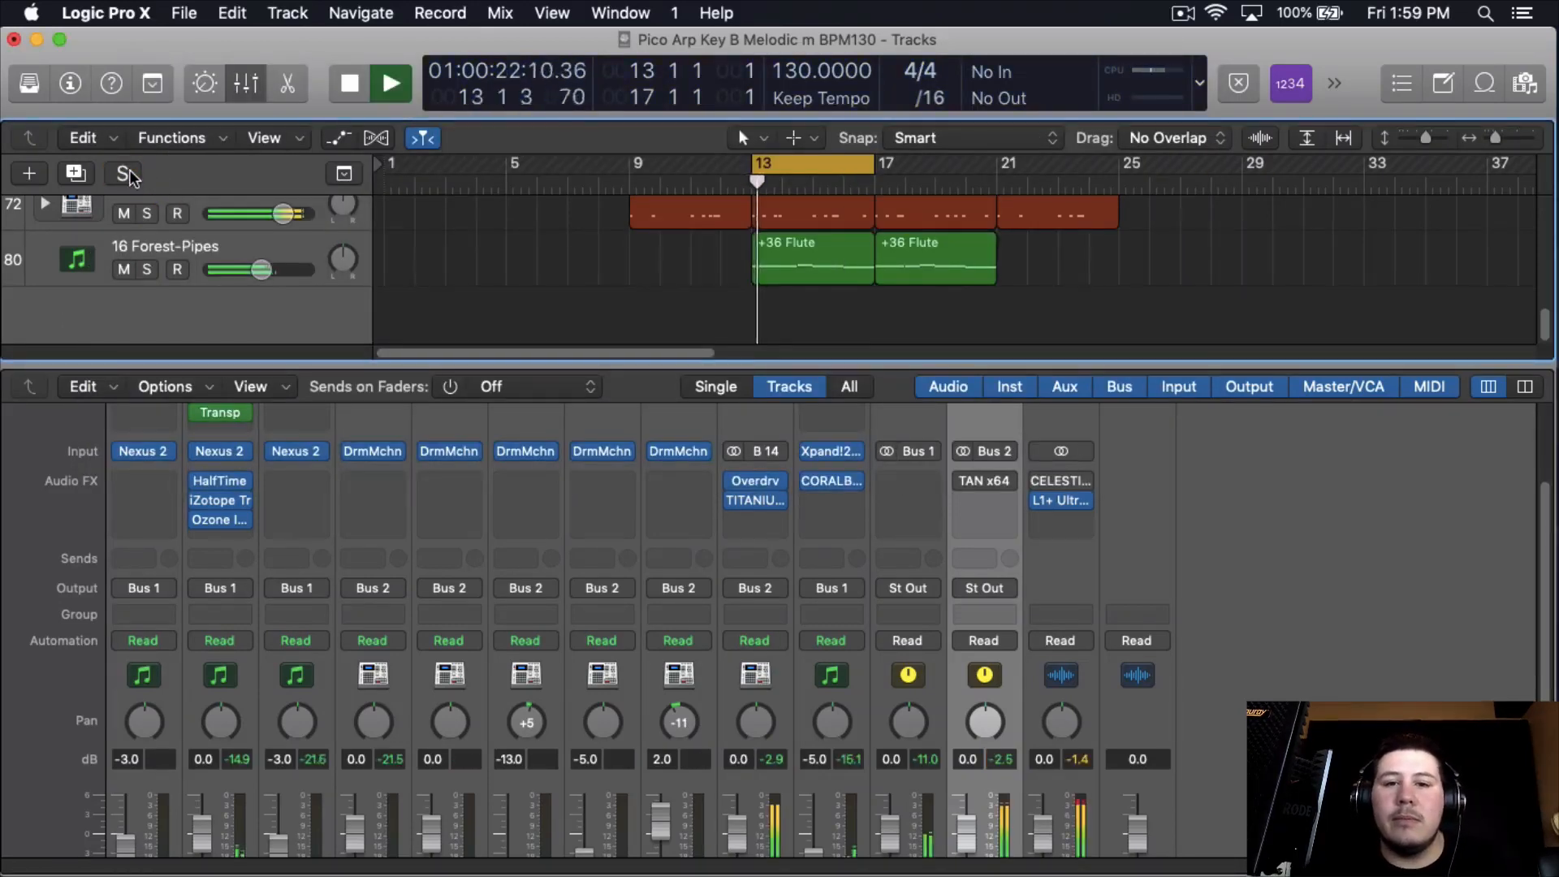
pyautogui.click(755, 500)
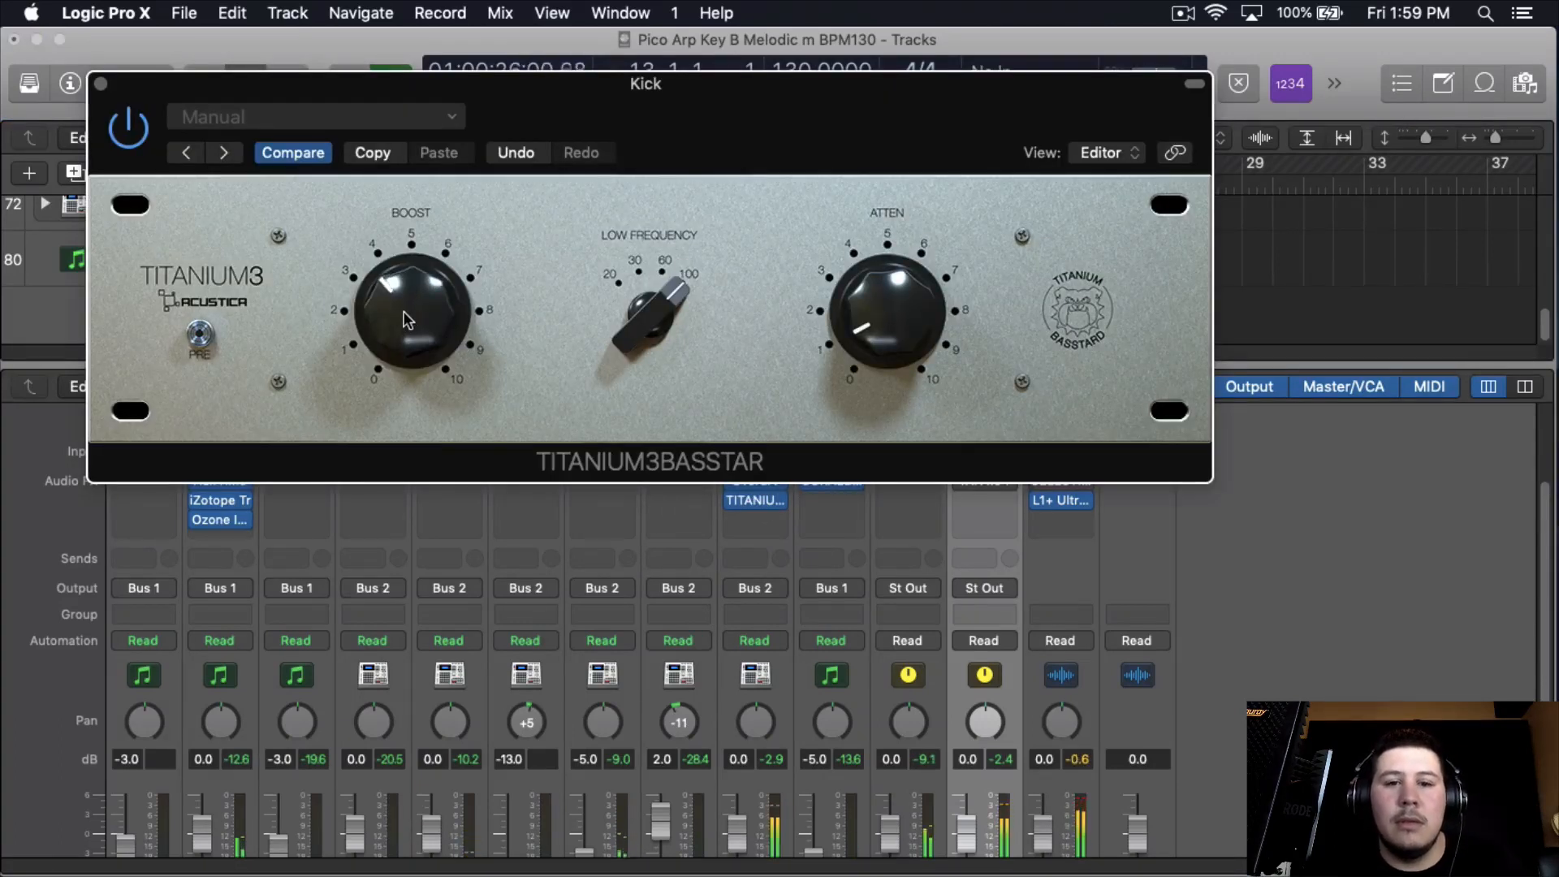
pyautogui.moveTo(404, 315); pyautogui.dragTo(410, 341)
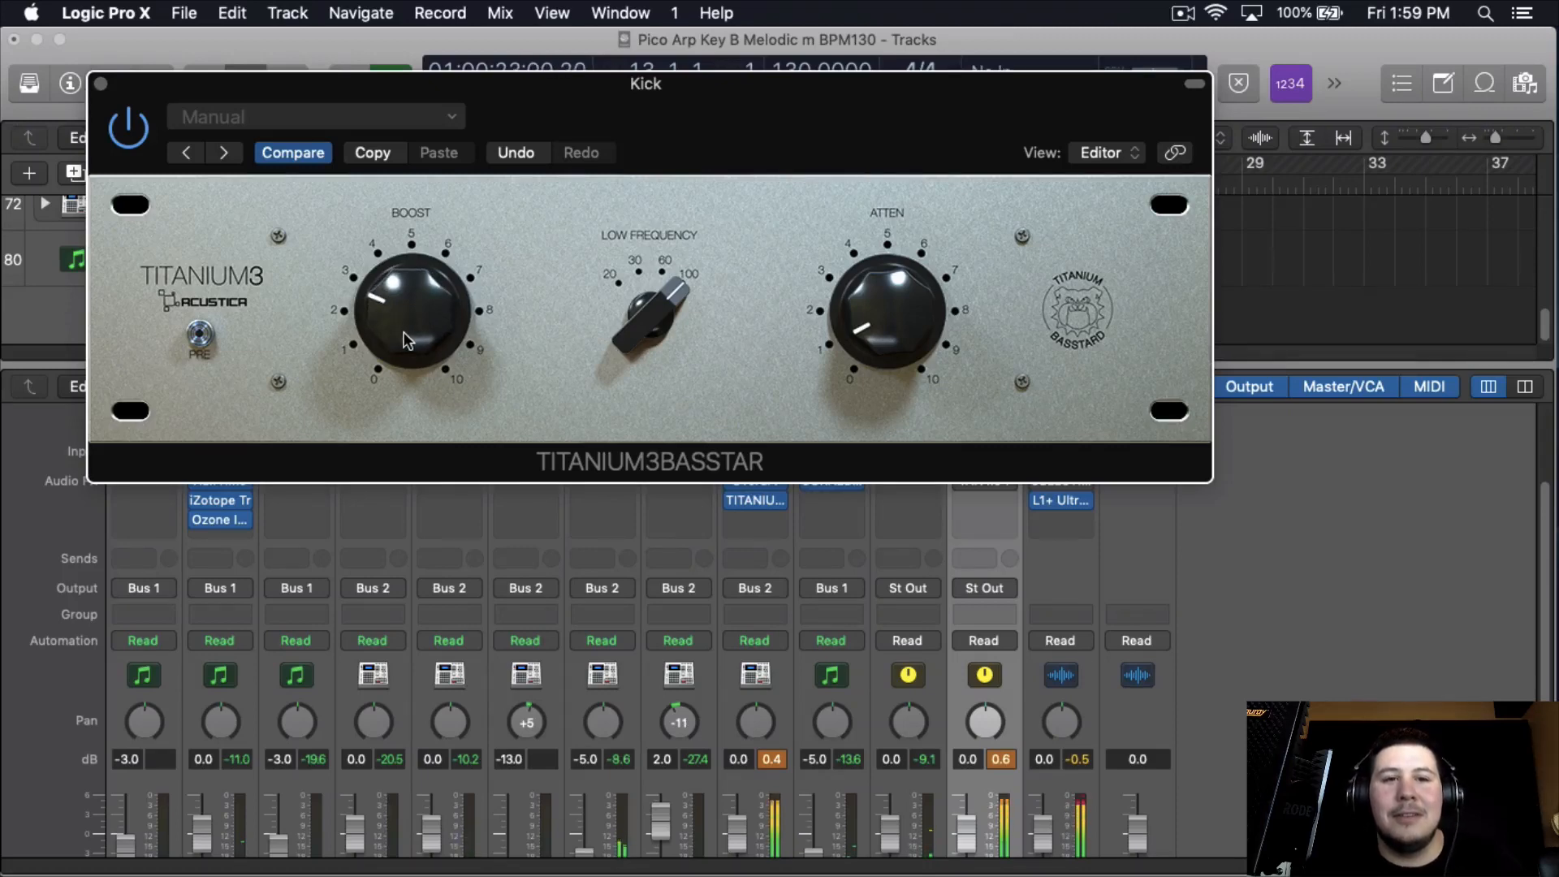
pyautogui.click(101, 84)
pyautogui.press('space')
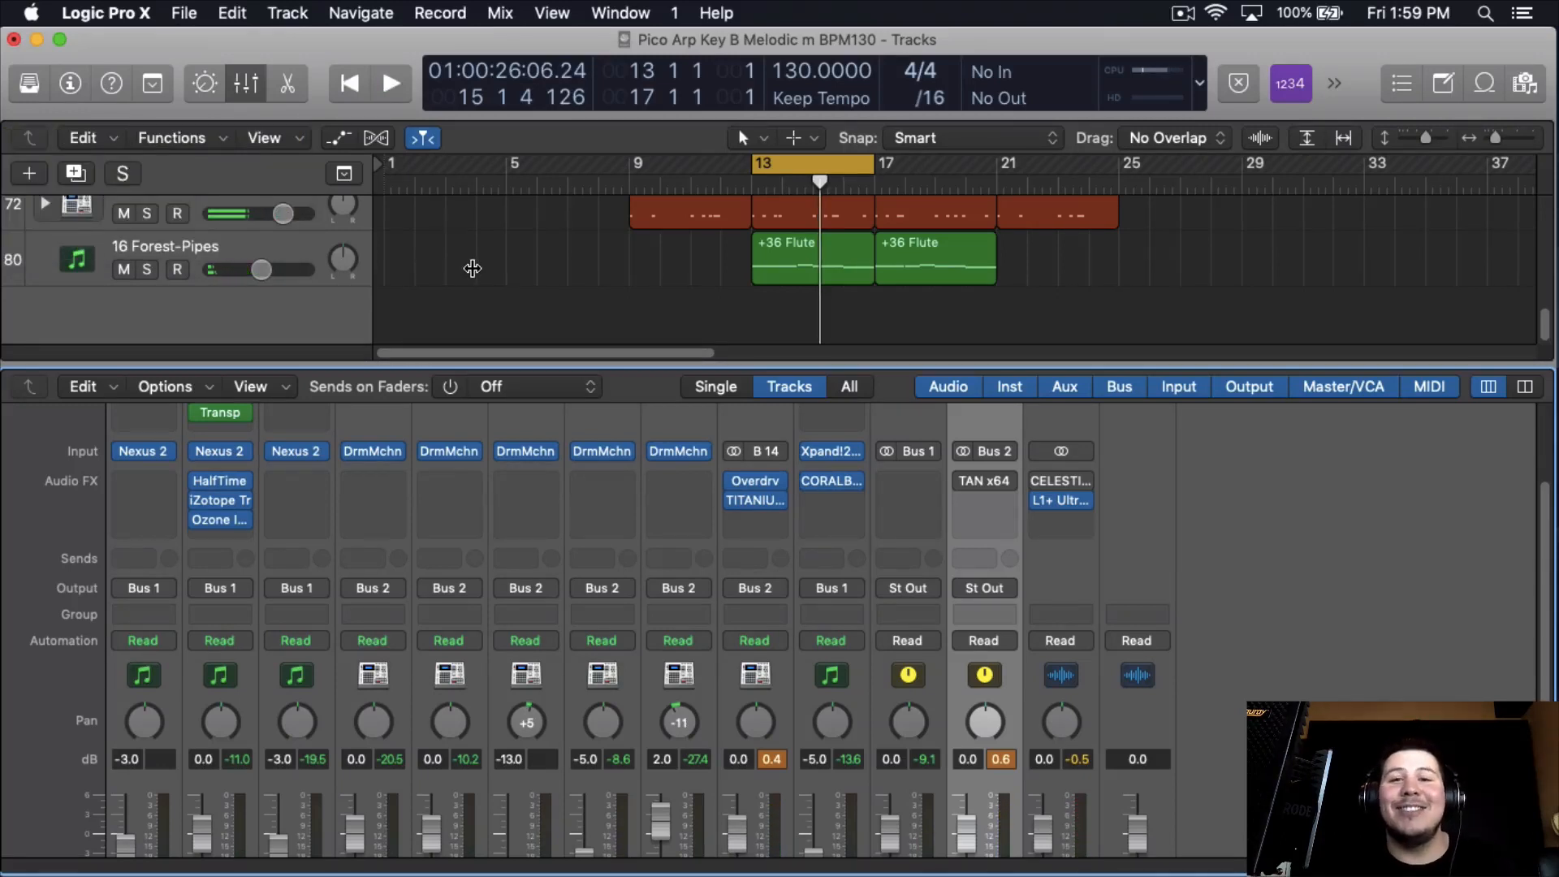
# Enable CELESTIALMB on the Stereo Out channel and open its window, placed slightly higher on the screen
pyautogui.moveTo(756, 502)
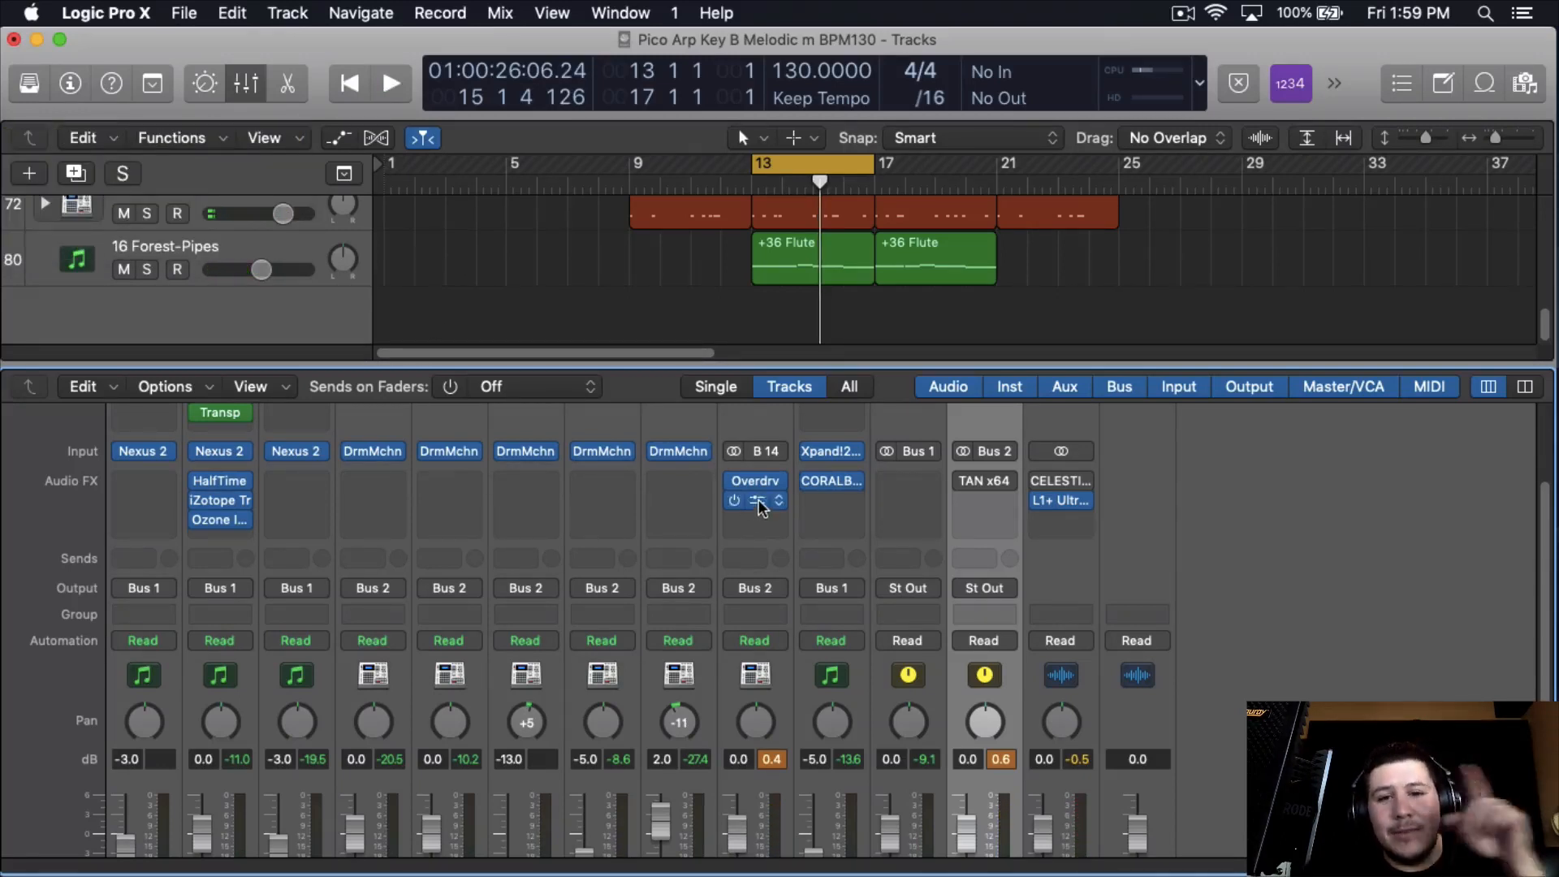
pyautogui.click(1042, 481)
pyautogui.click(1064, 481)
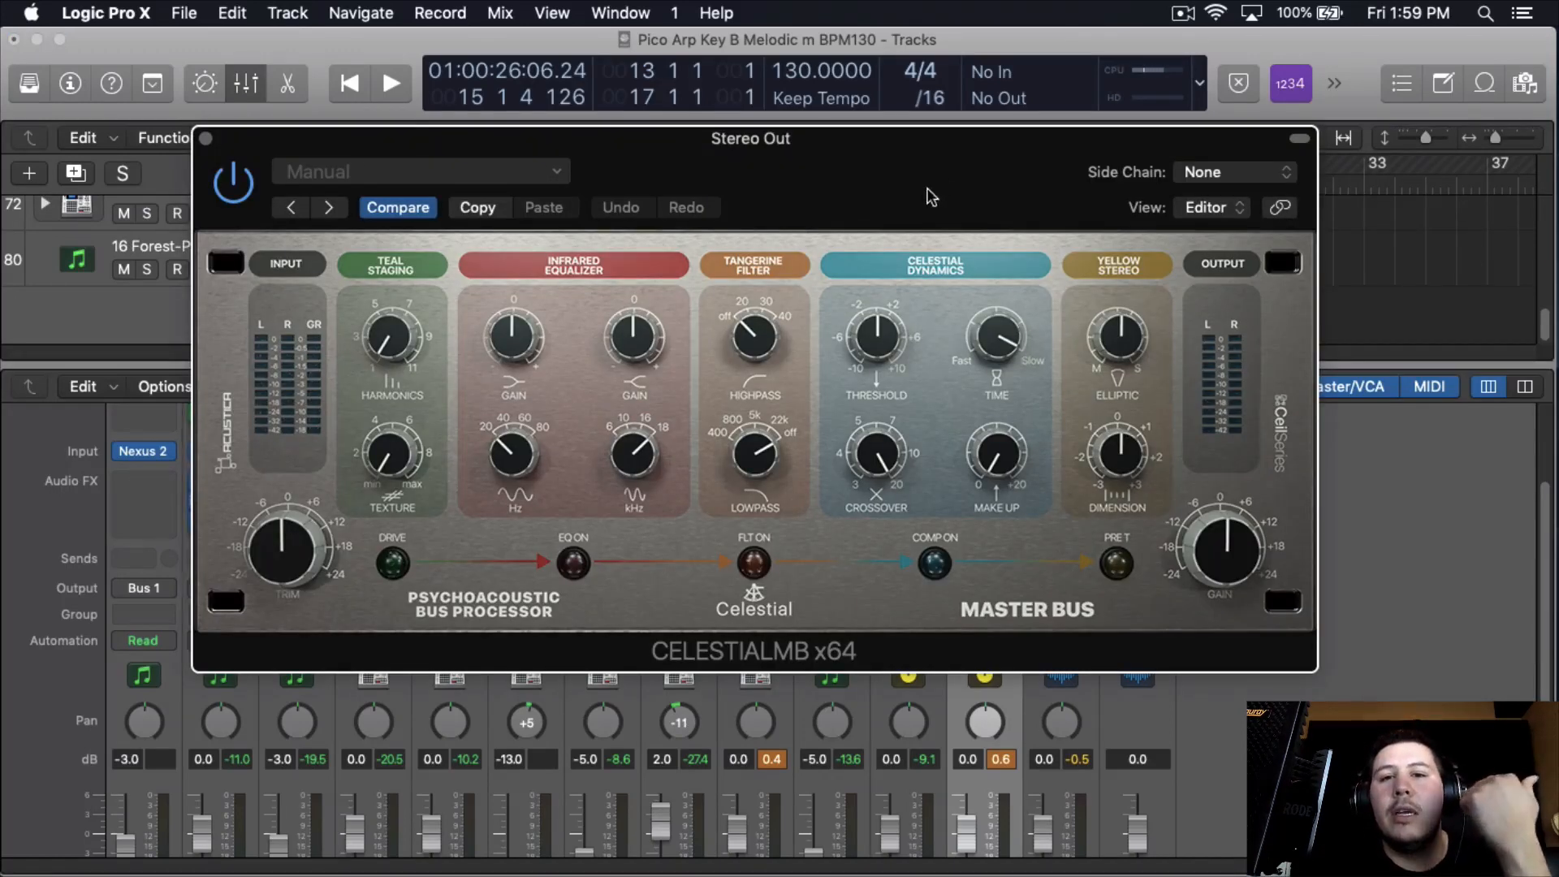
pyautogui.moveTo(934, 199); pyautogui.dragTo(905, 157)
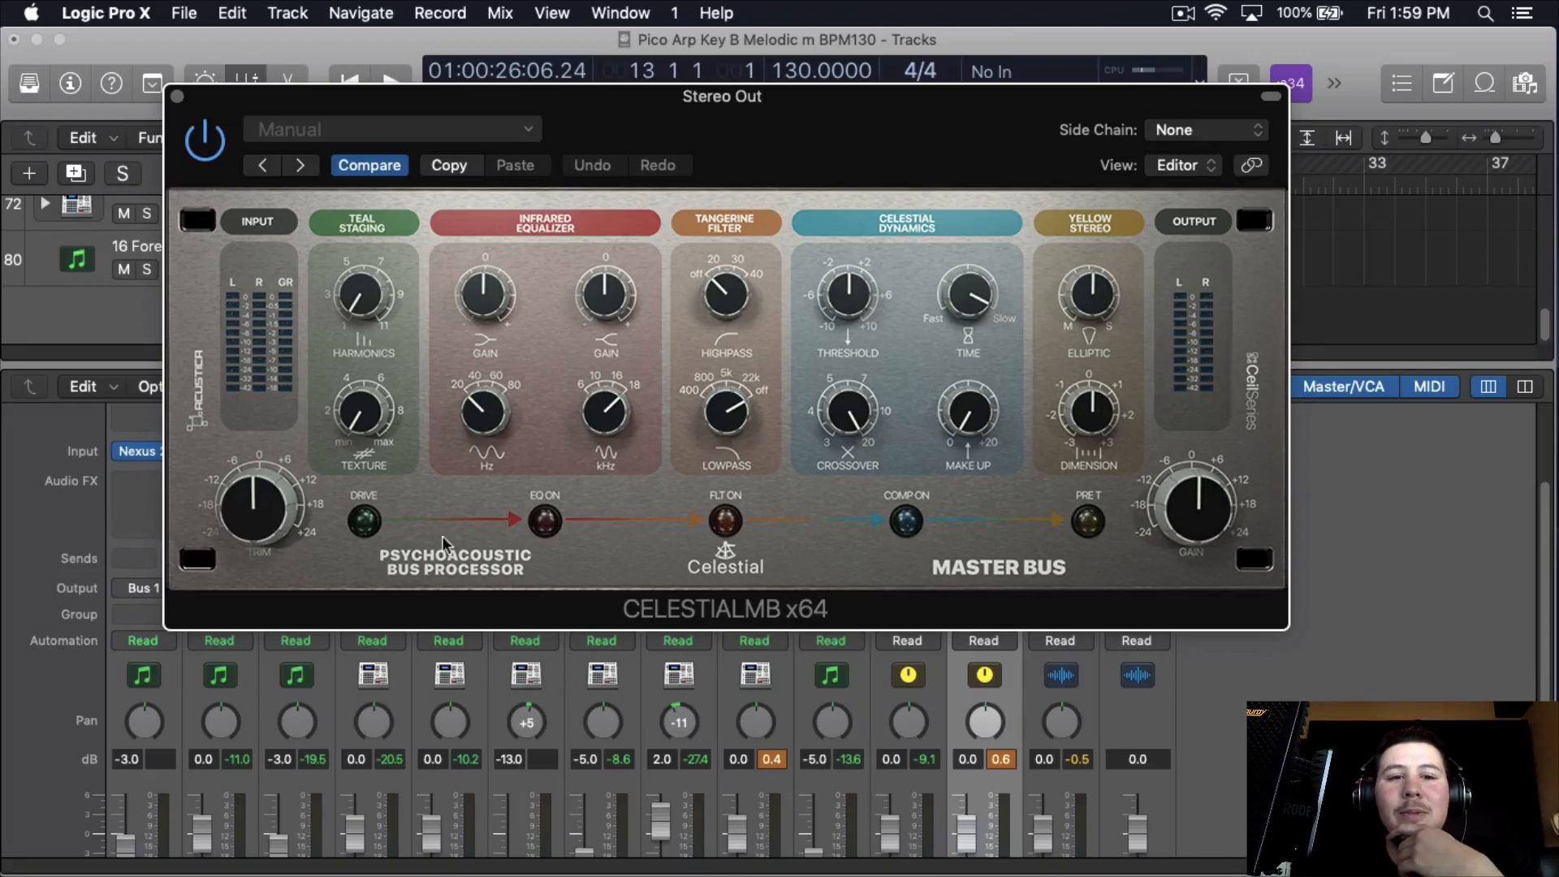
# Turn on CELESTIALMB's Drive stage and set harmonics to about 10 and texture to about 2
pyautogui.click(365, 522)
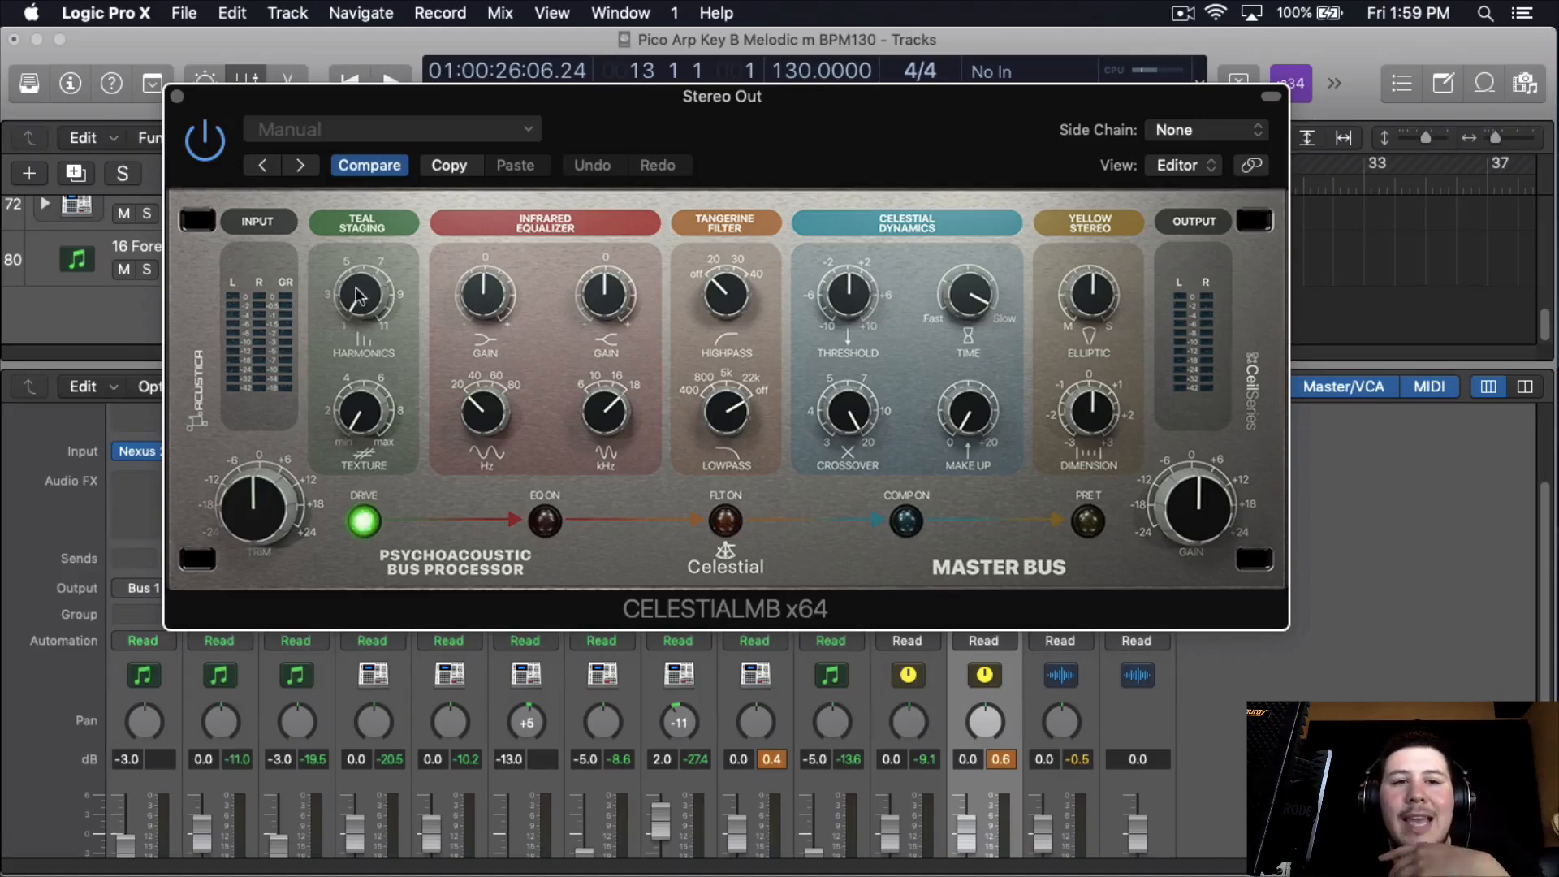
pyautogui.moveTo(358, 293); pyautogui.dragTo(385, 99)
pyautogui.moveTo(367, 431); pyautogui.dragTo(378, 519)
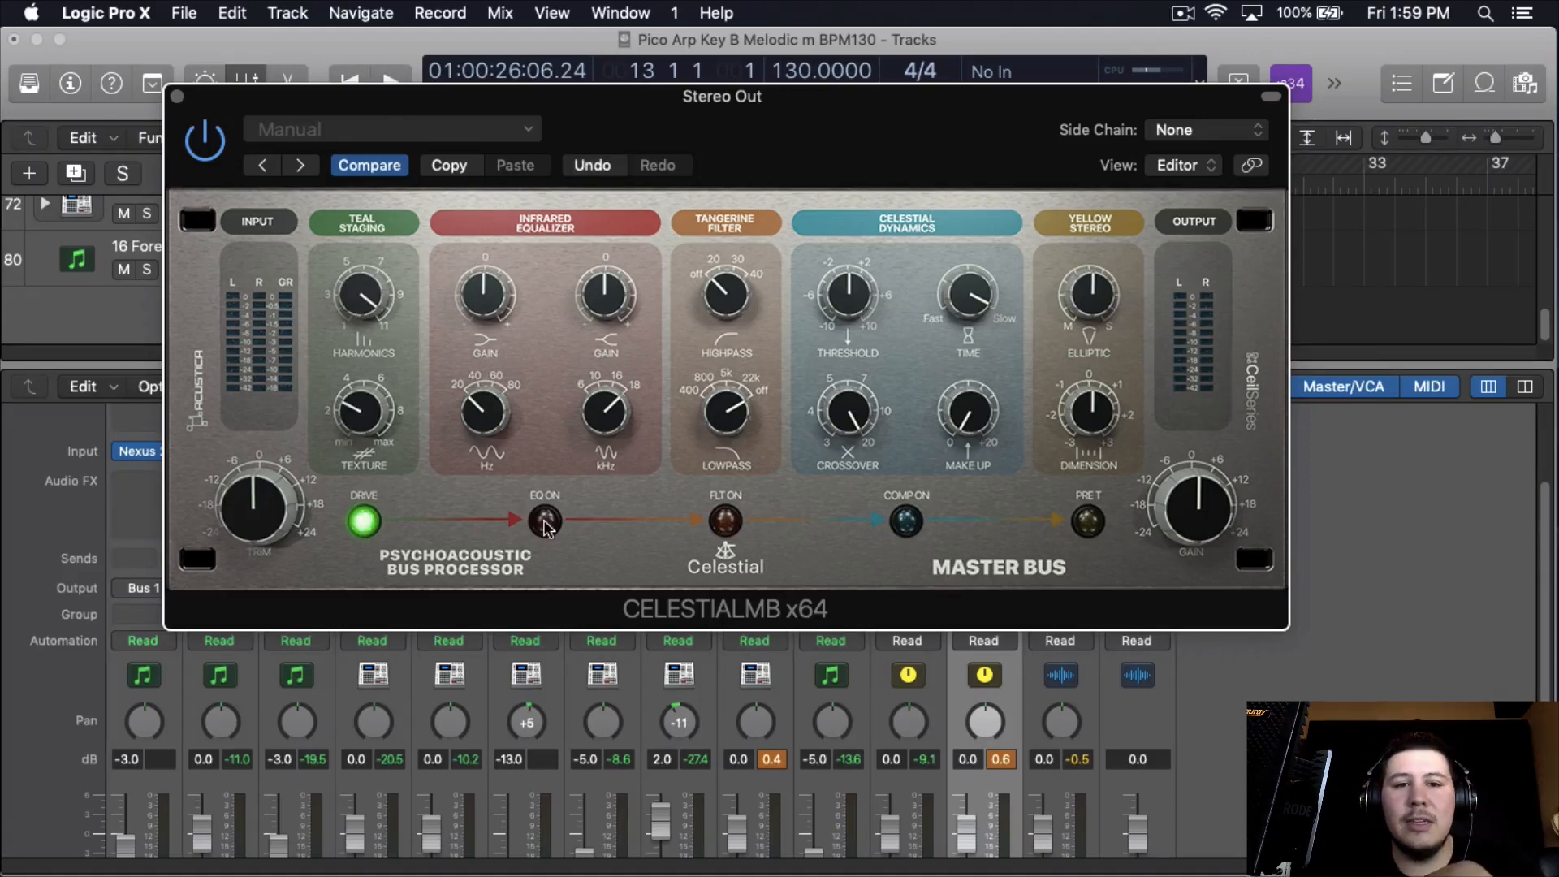
# Turn on CELESTIALMB's EQ, raise the low and high gains slightly, and set the low band to about 60 Hz
pyautogui.click(545, 522)
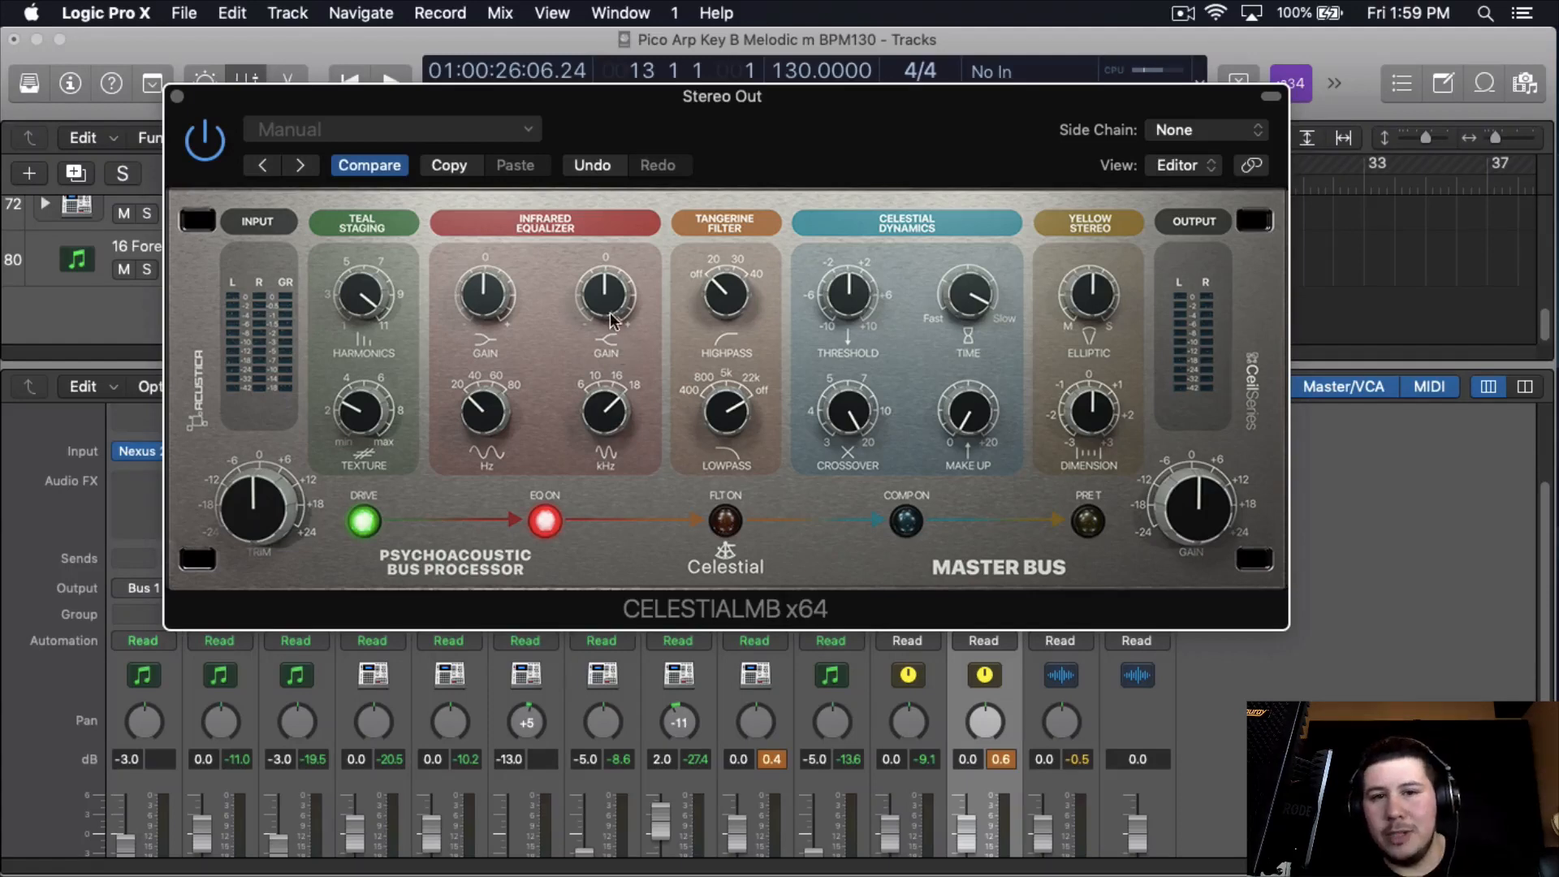
pyautogui.moveTo(611, 319); pyautogui.dragTo(613, 300)
pyautogui.moveTo(488, 418); pyautogui.dragTo(486, 276)
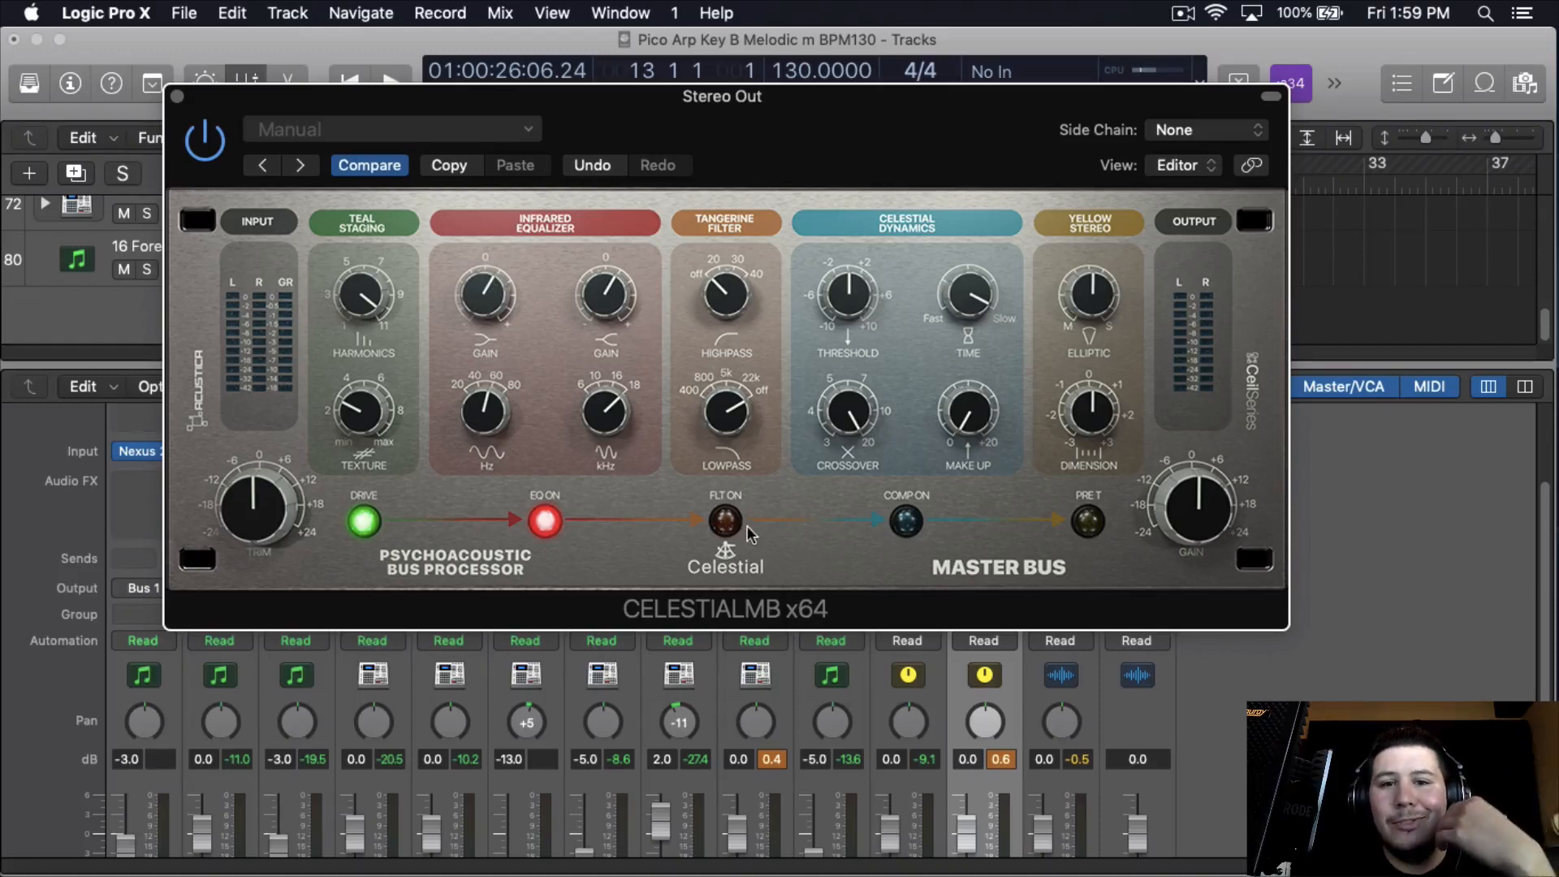
# Turn on CELESTIALMB's filter and compressor stages, with highpass at about 20 and crossover at about 3
pyautogui.click(727, 518)
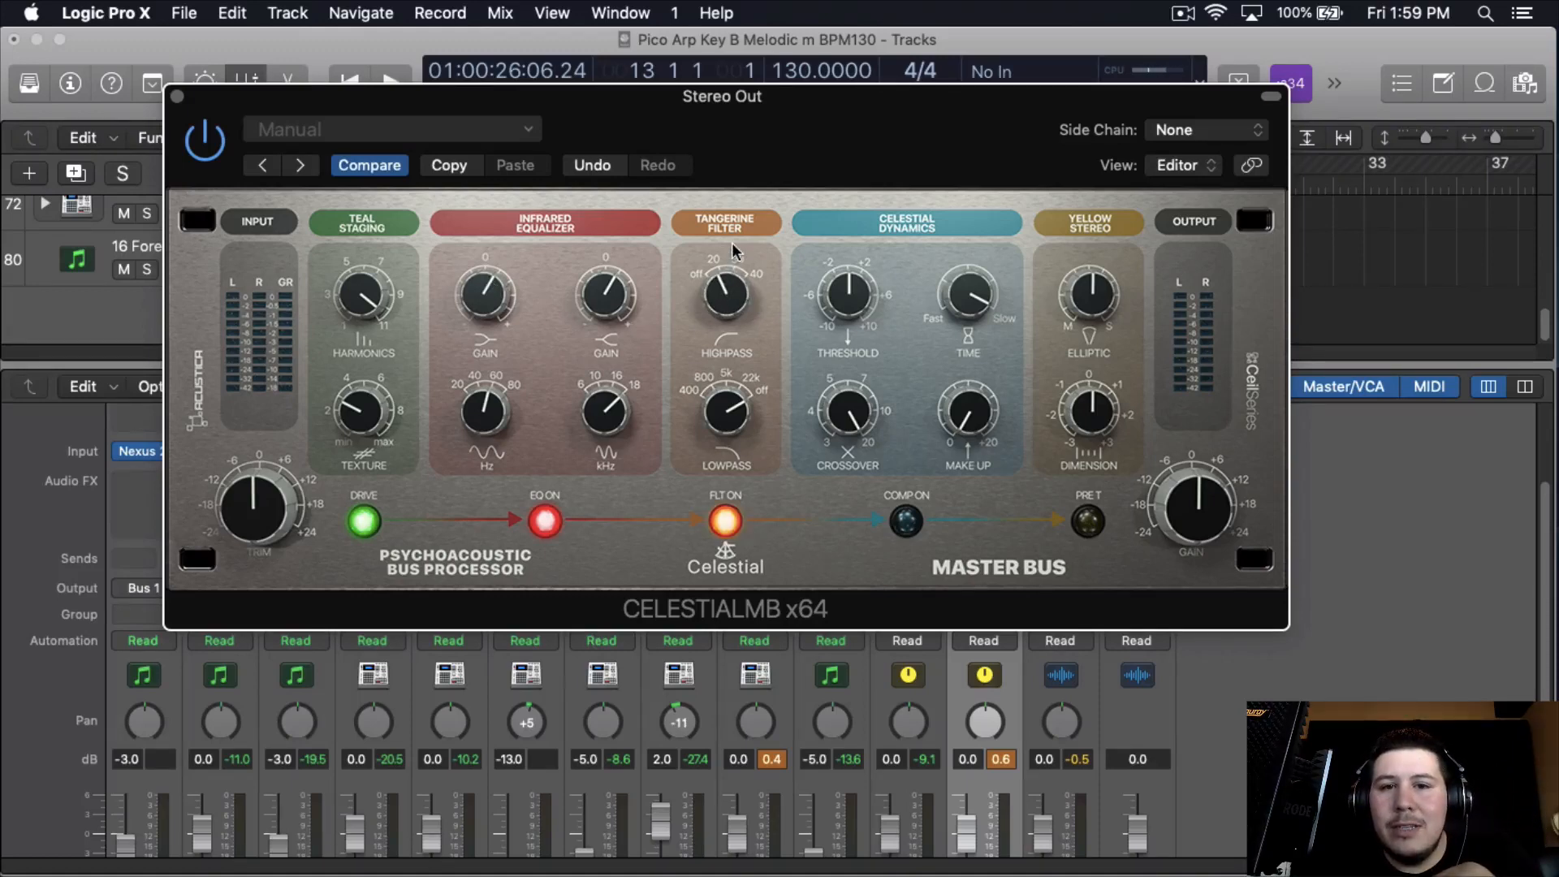
pyautogui.click(908, 520)
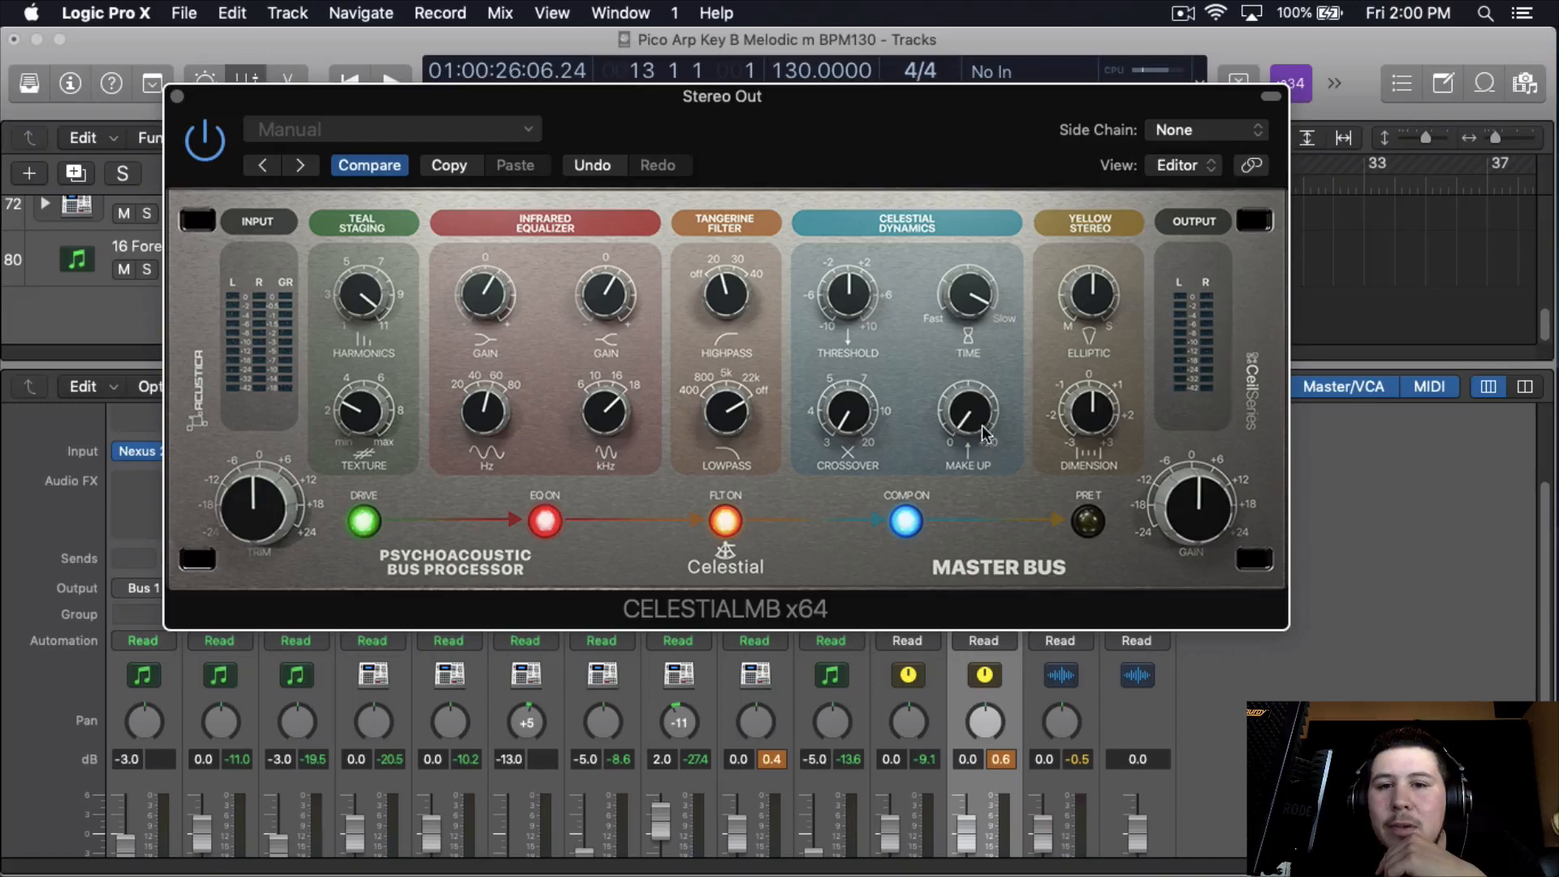
# Turn on CELESTIALMB's PRE T stage, shift elliptic slightly towards S and raise dimension slightly above 0
pyautogui.click(1088, 520)
pyautogui.moveTo(1105, 294)
pyautogui.mouseDown()
pyautogui.moveTo(1106, 309)
pyautogui.moveTo(1103, 294)
pyautogui.mouseUp()
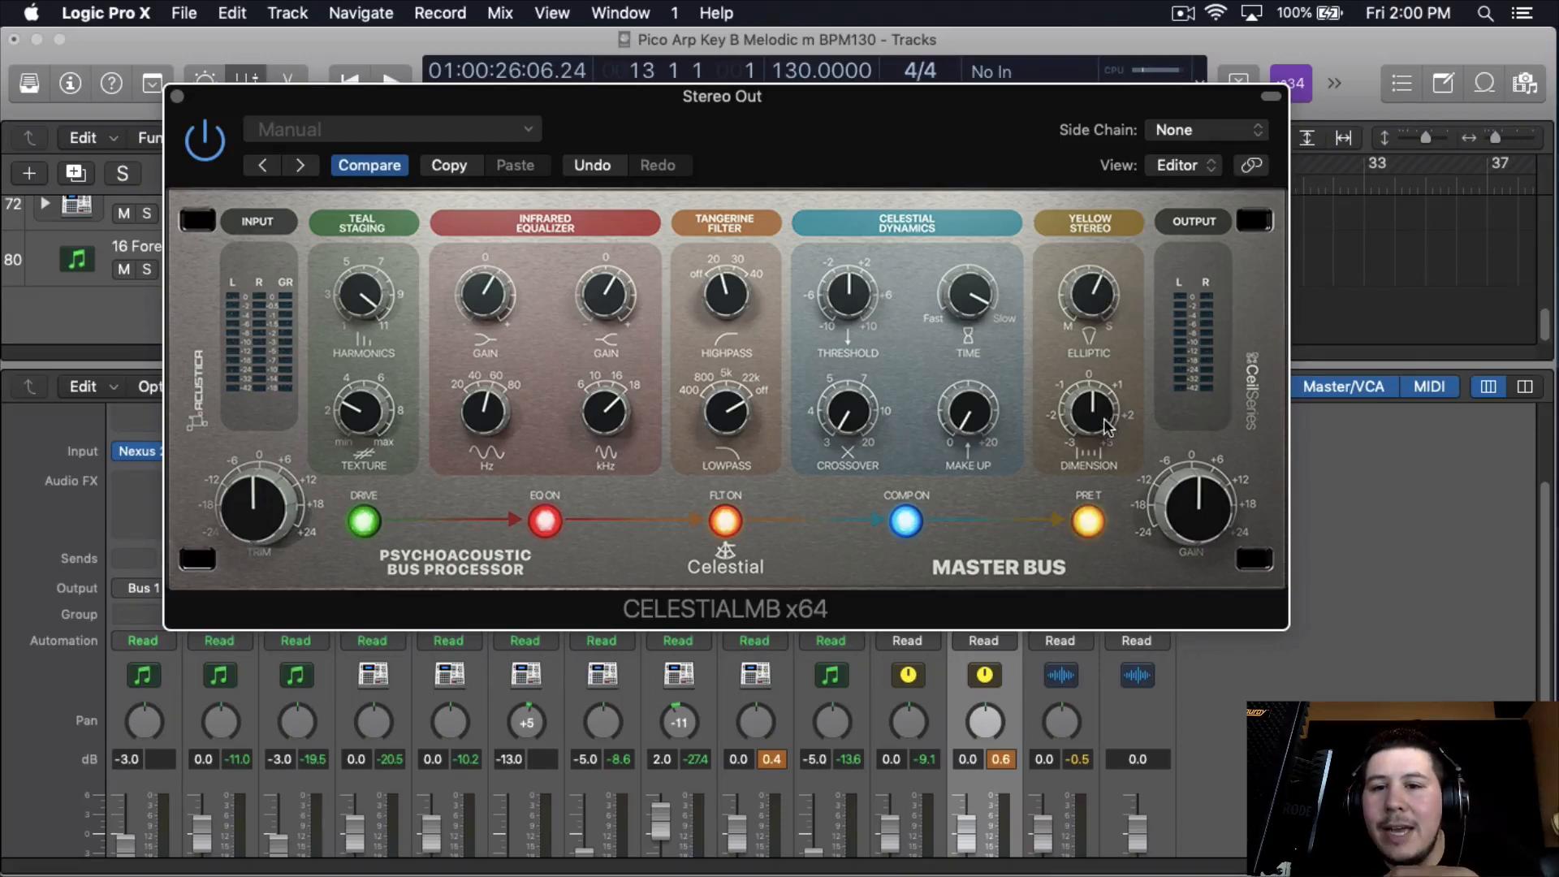
pyautogui.moveTo(1106, 426); pyautogui.dragTo(1113, 417)
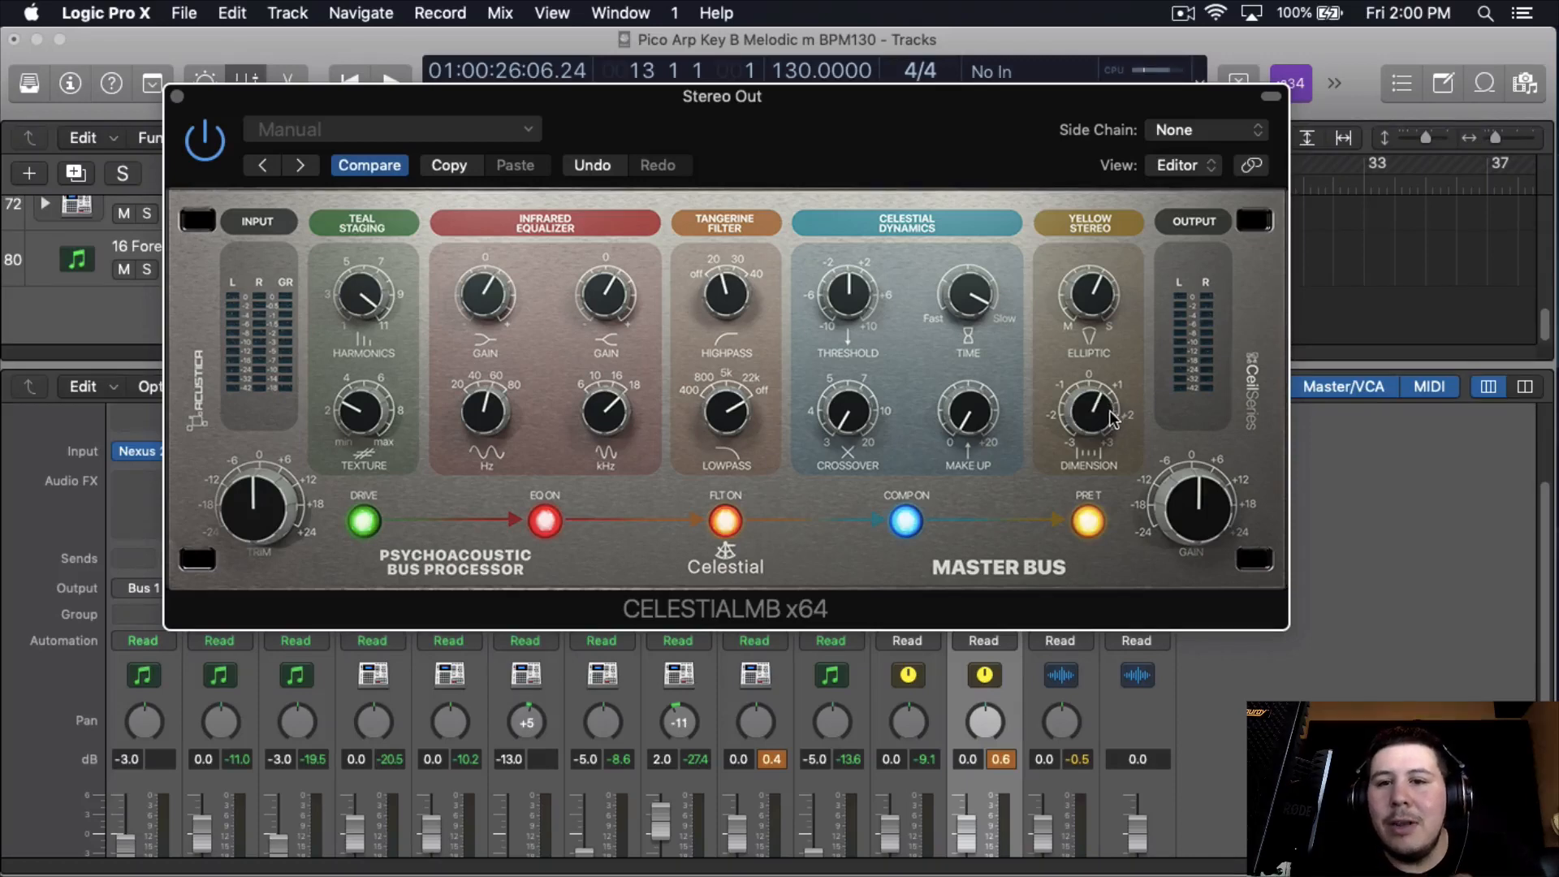
# Set CELESTIALMB's harmonics to about 4 and texture to just under 4, and start playback
pyautogui.moveTo(370, 301); pyautogui.dragTo(392, 463)
pyautogui.moveTo(685, 150); pyautogui.dragTo(697, 150)
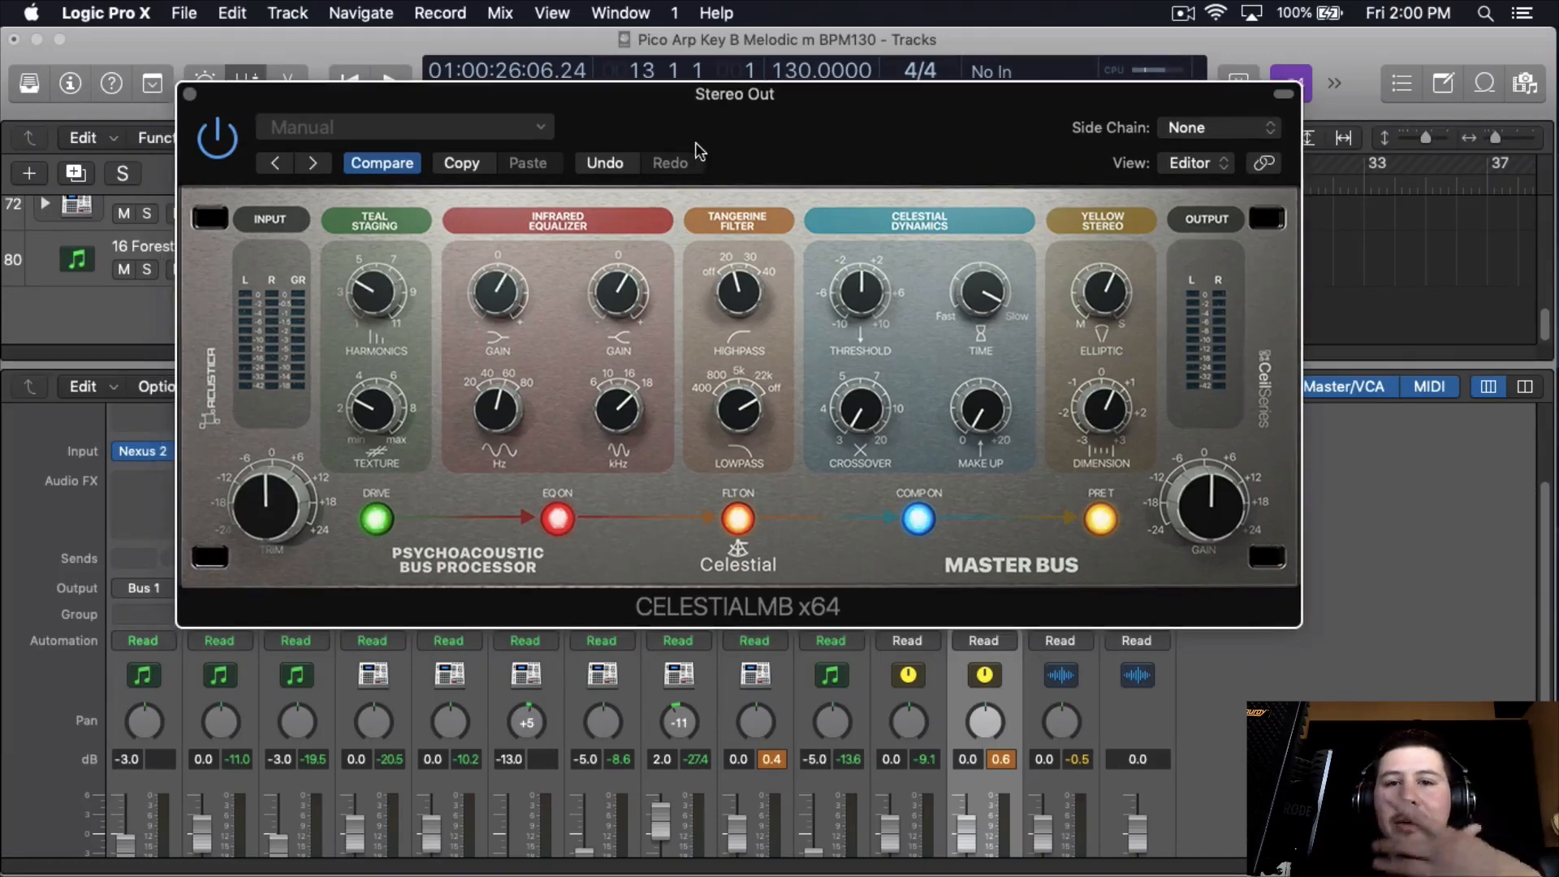
pyautogui.press('space')
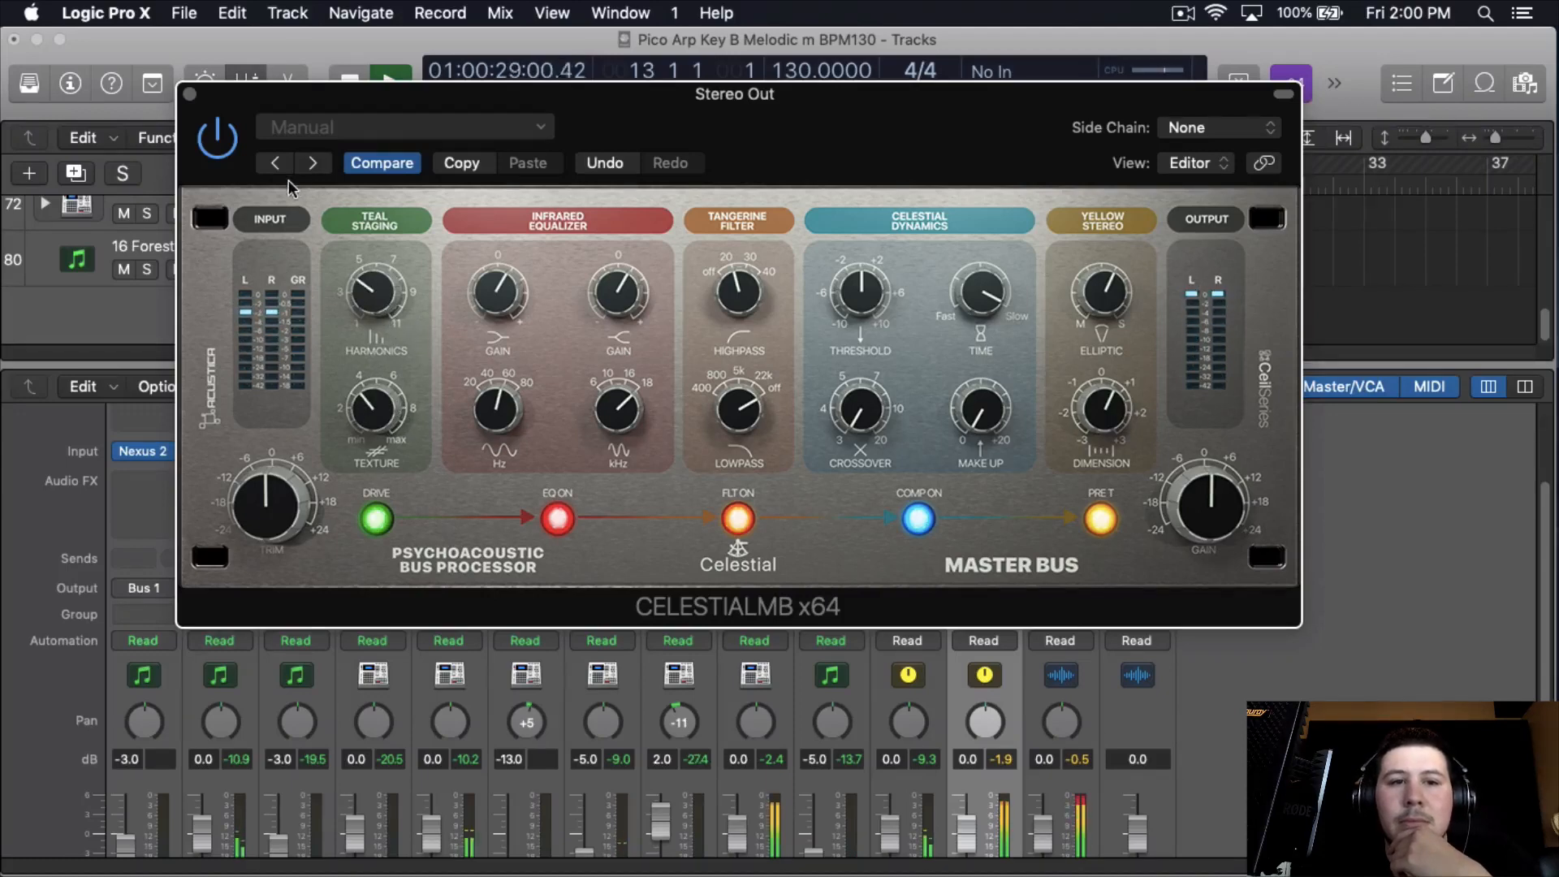
# Lower CELESTIALMB's threshold to about -4 during playback, stop the beat and move the plug-in window slightly down
pyautogui.moveTo(870, 299); pyautogui.dragTo(864, 329)
pyautogui.click(947, 372)
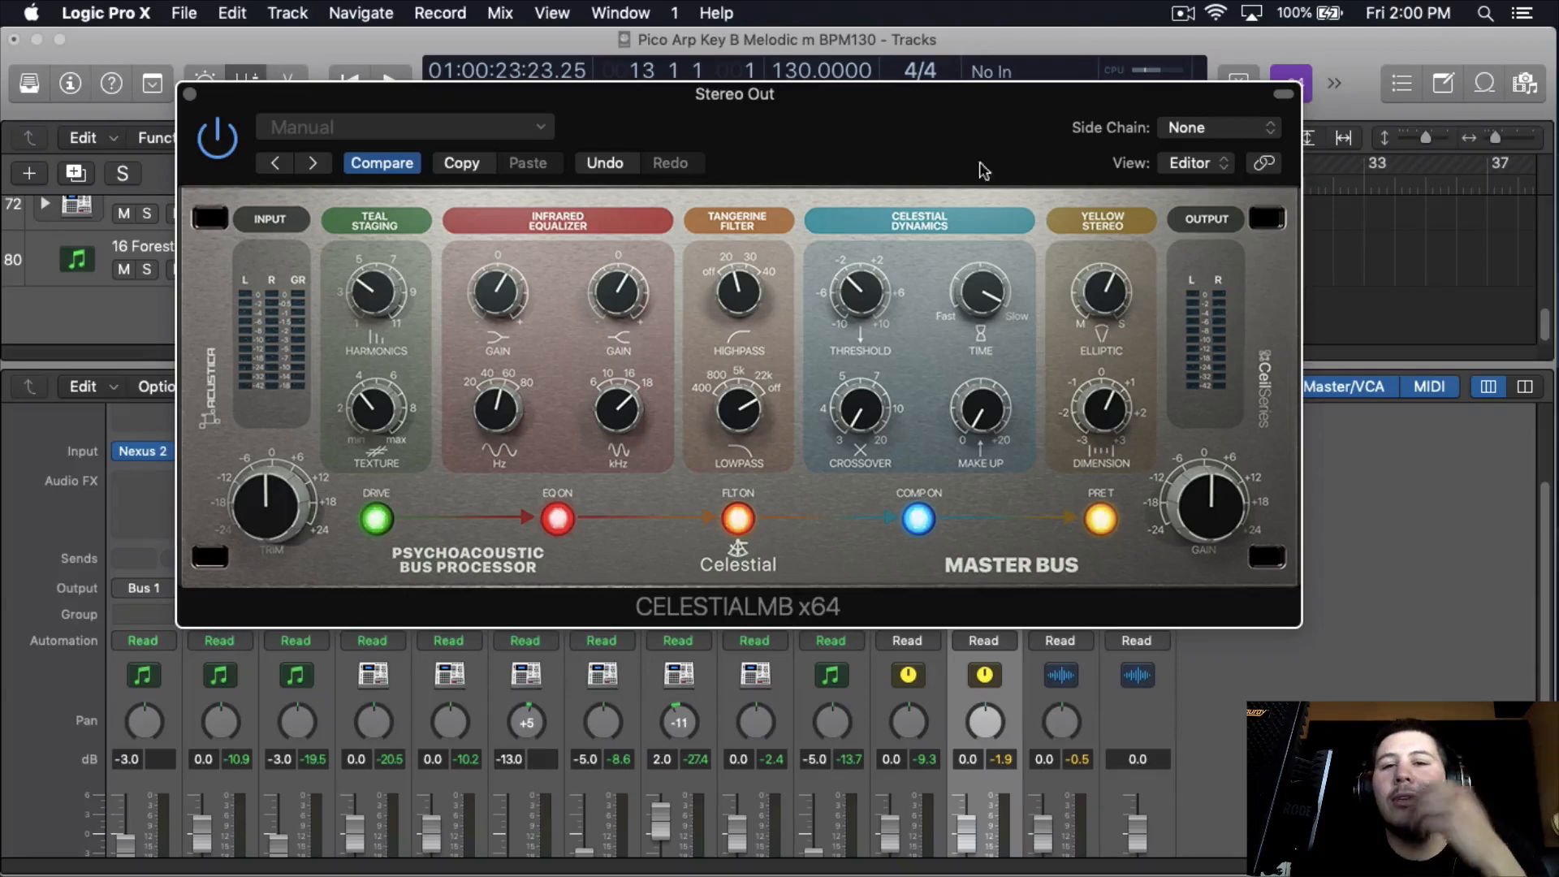
pyautogui.moveTo(905, 178); pyautogui.dragTo(886, 212)
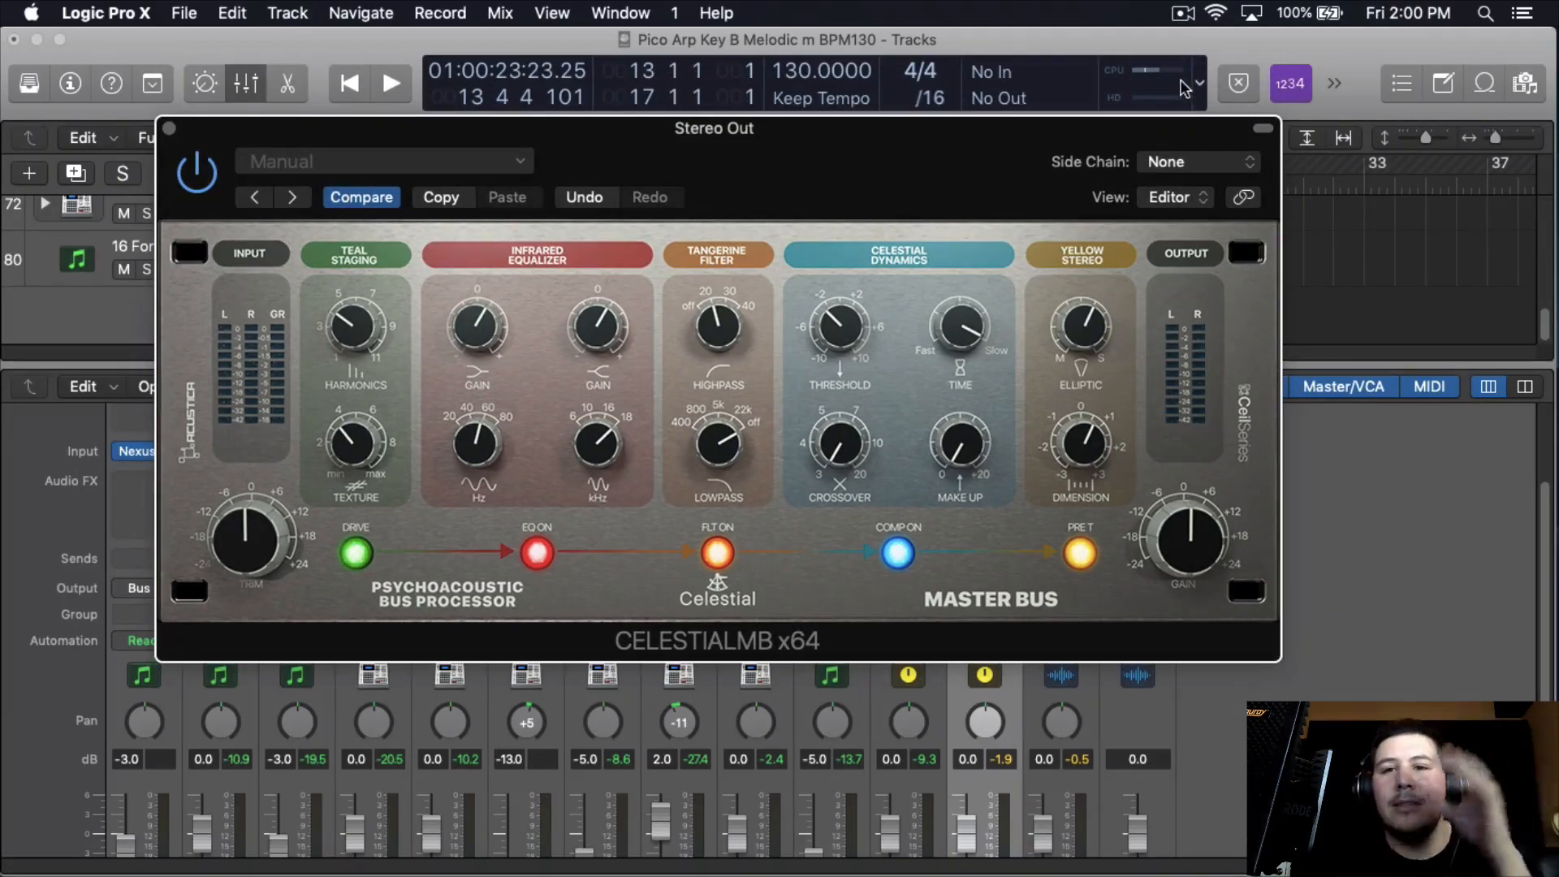
pyautogui.moveTo(961, 168); pyautogui.dragTo(966, 166)
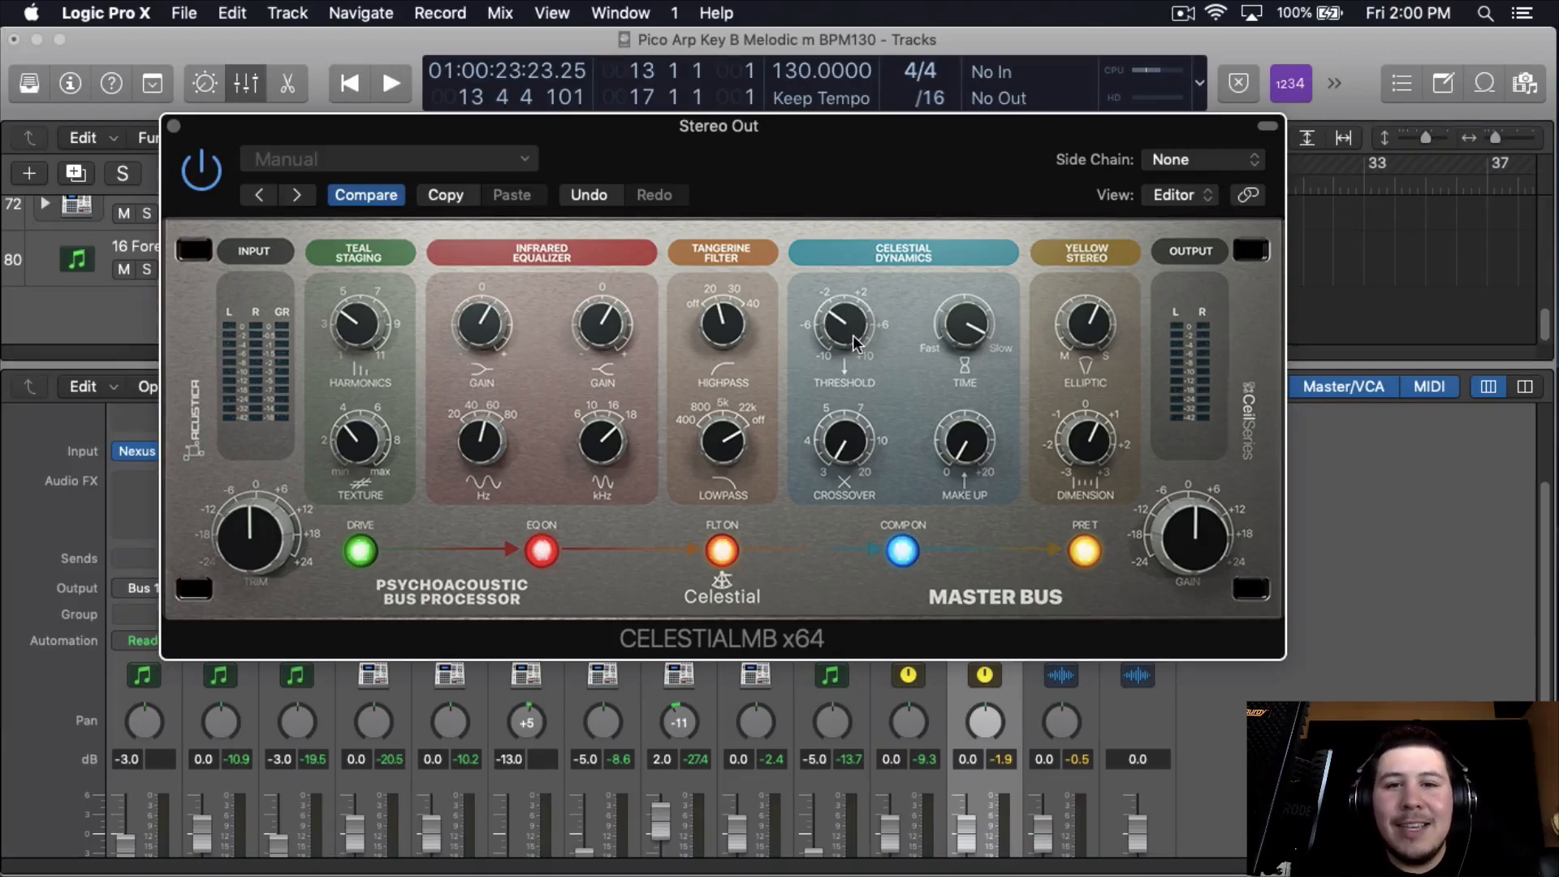
# Play the beat with CELESTIALMB's threshold at about -6, compare it bypassed and active, and stop with its window closed
pyautogui.press('space')
pyautogui.moveTo(853, 341); pyautogui.dragTo(851, 362)
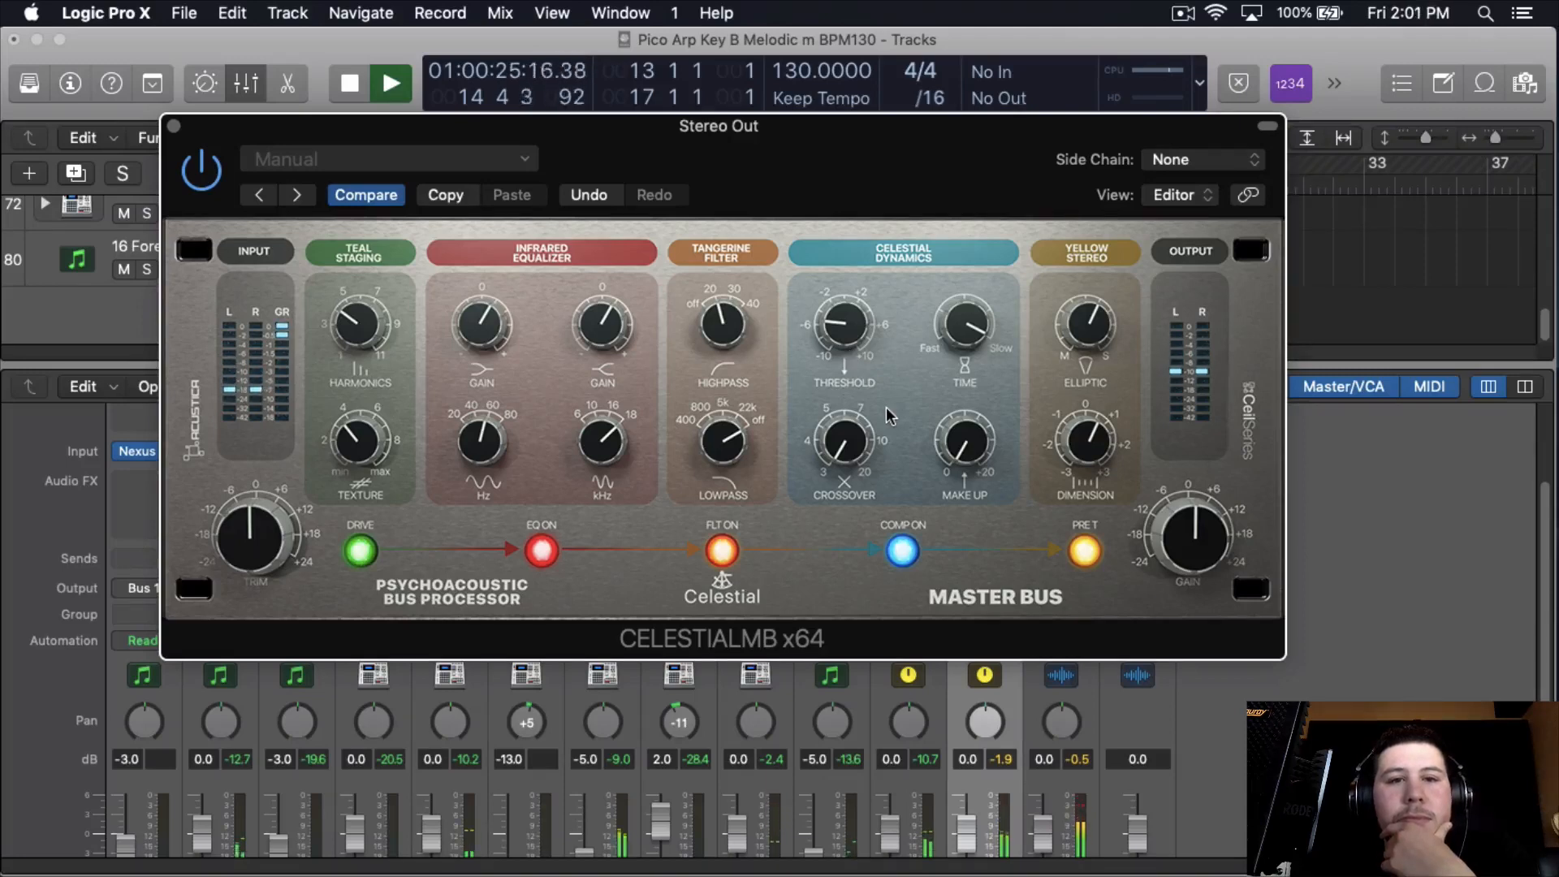
pyautogui.click(187, 177)
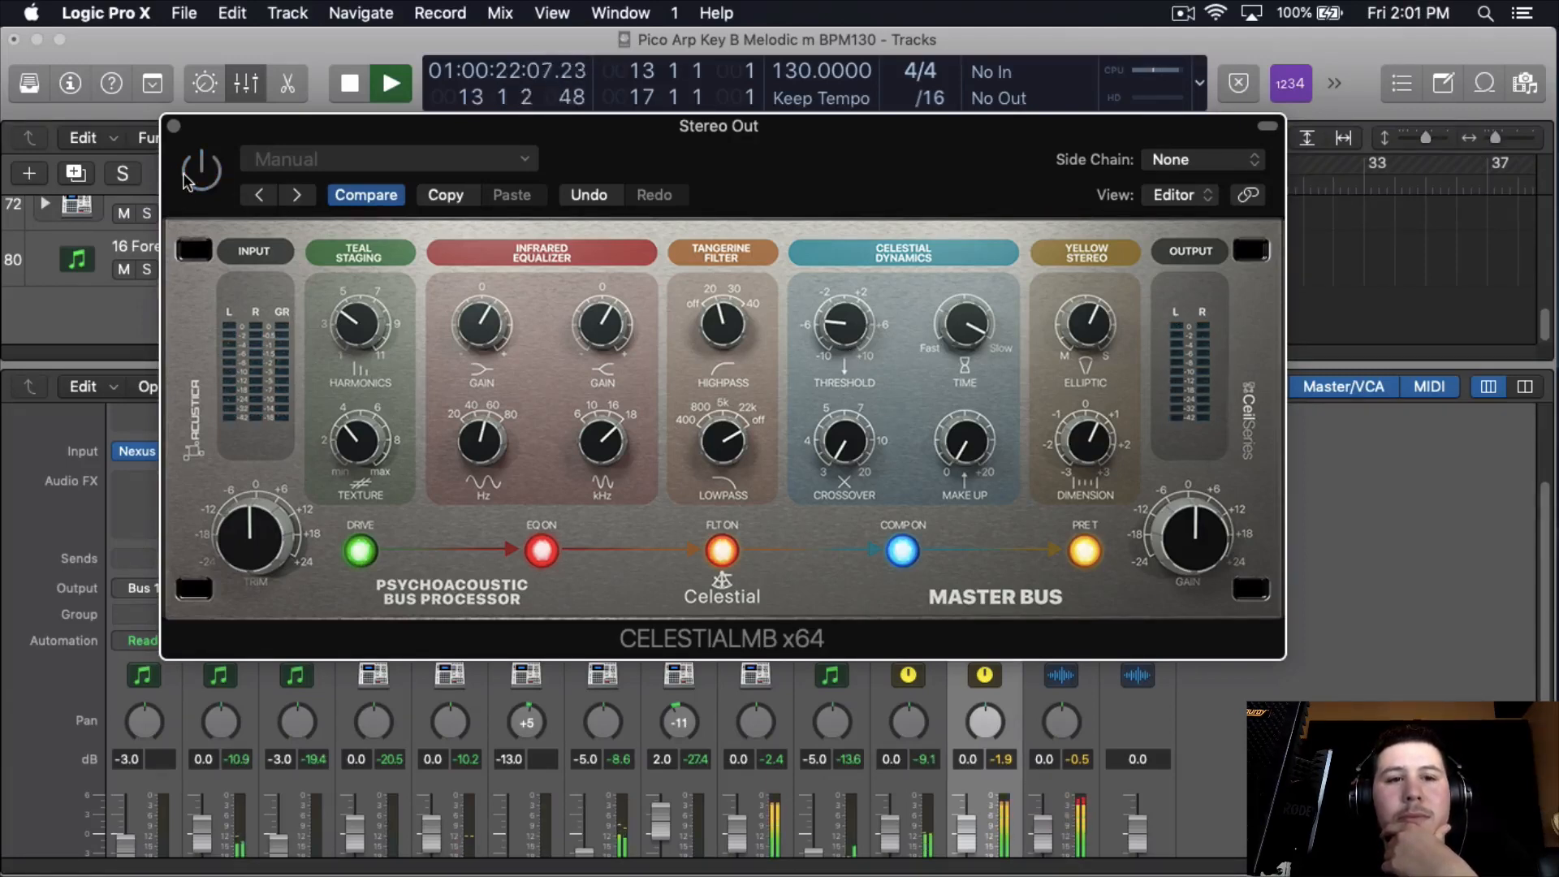
pyautogui.click(188, 177)
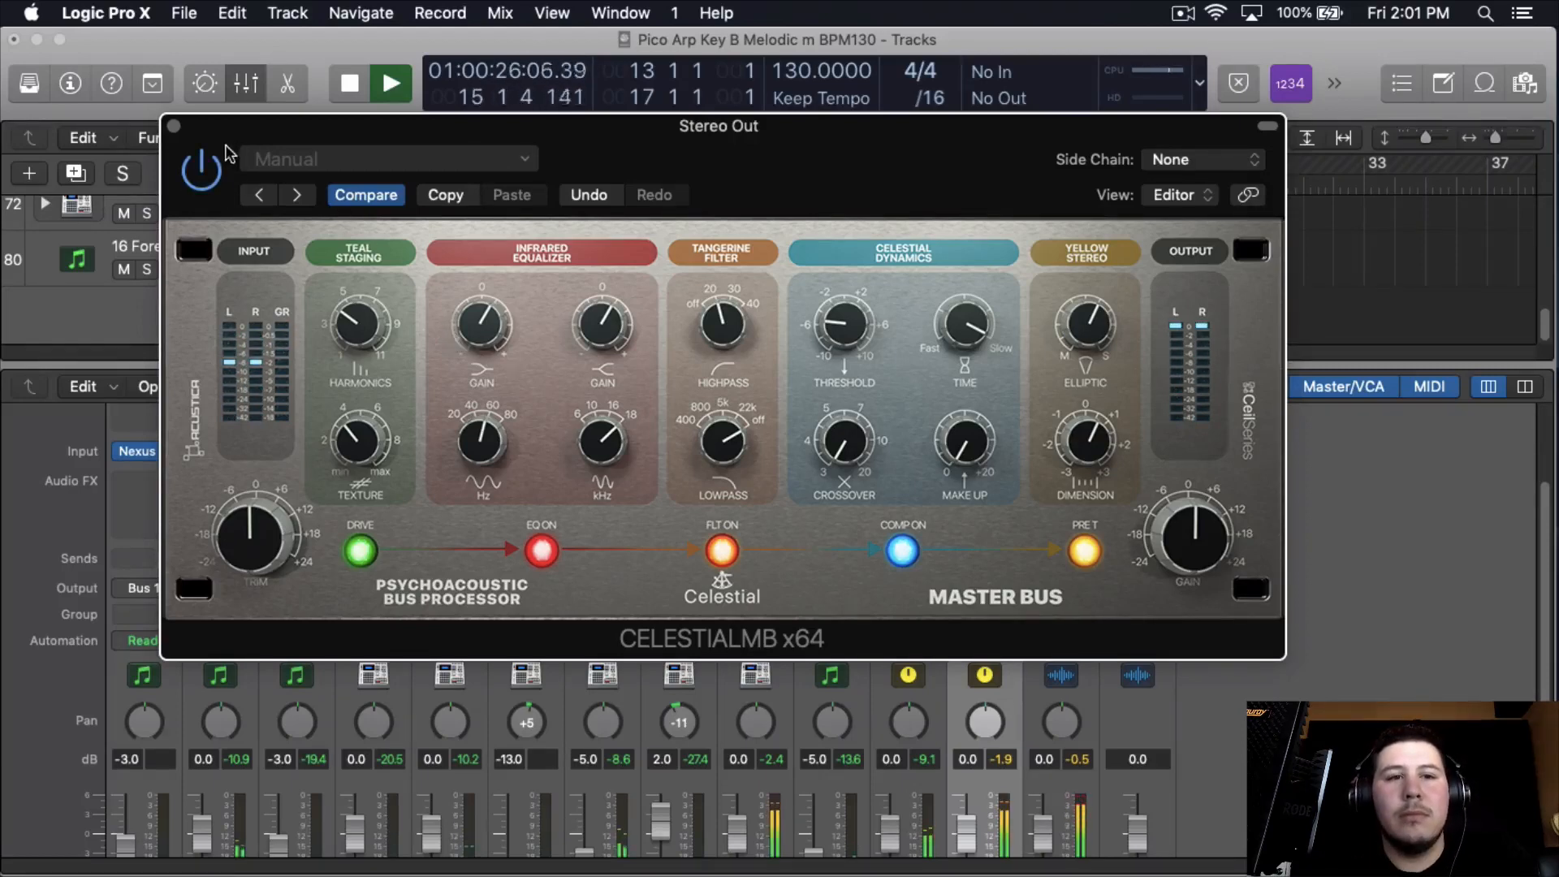
pyautogui.press('space')
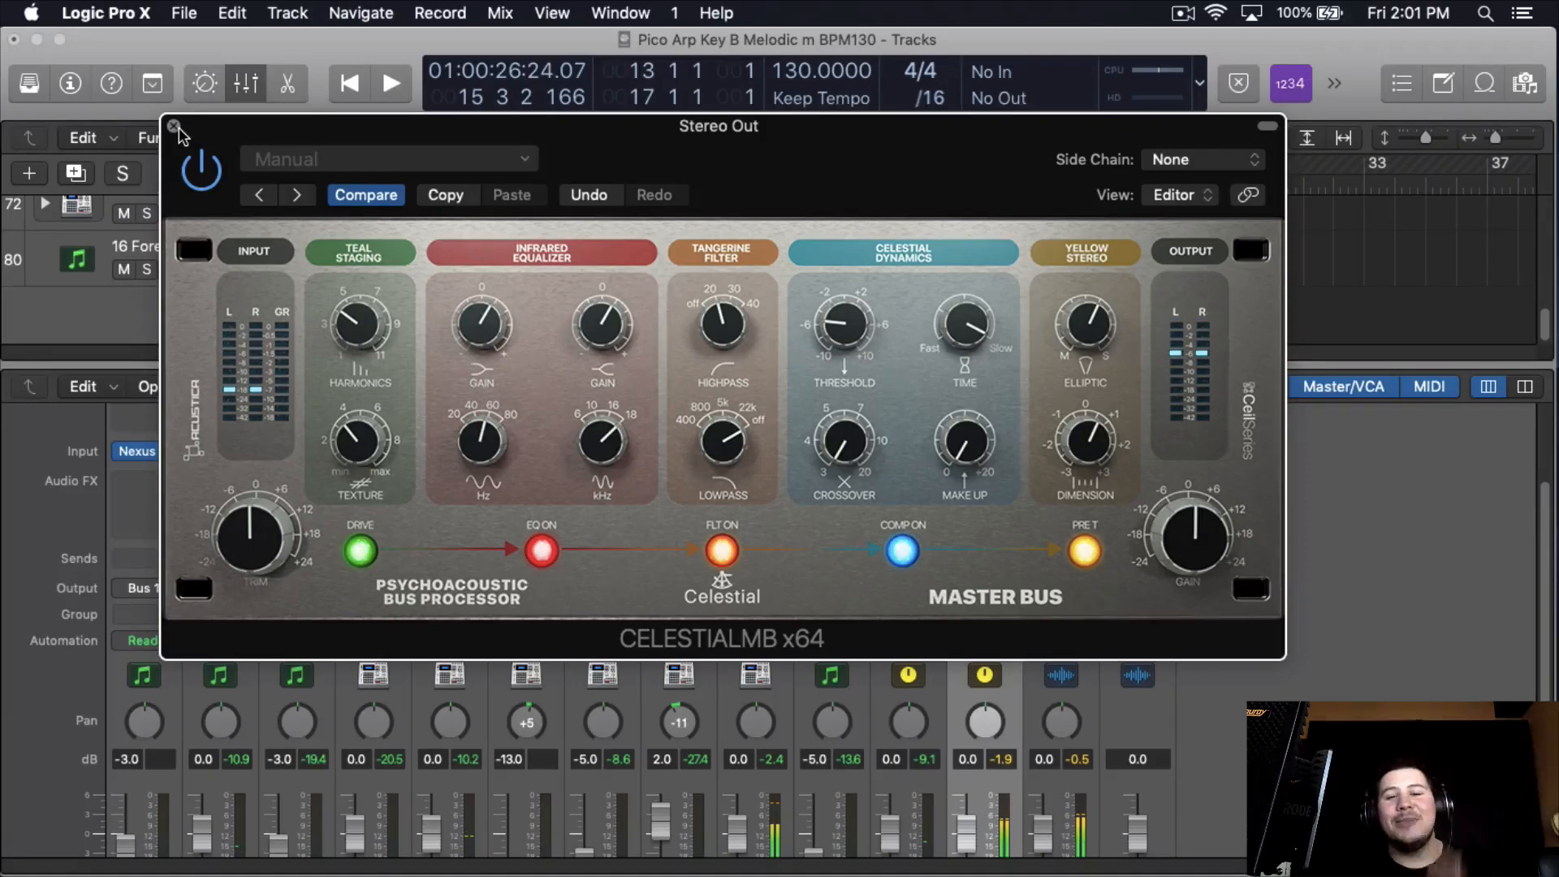
pyautogui.click(174, 127)
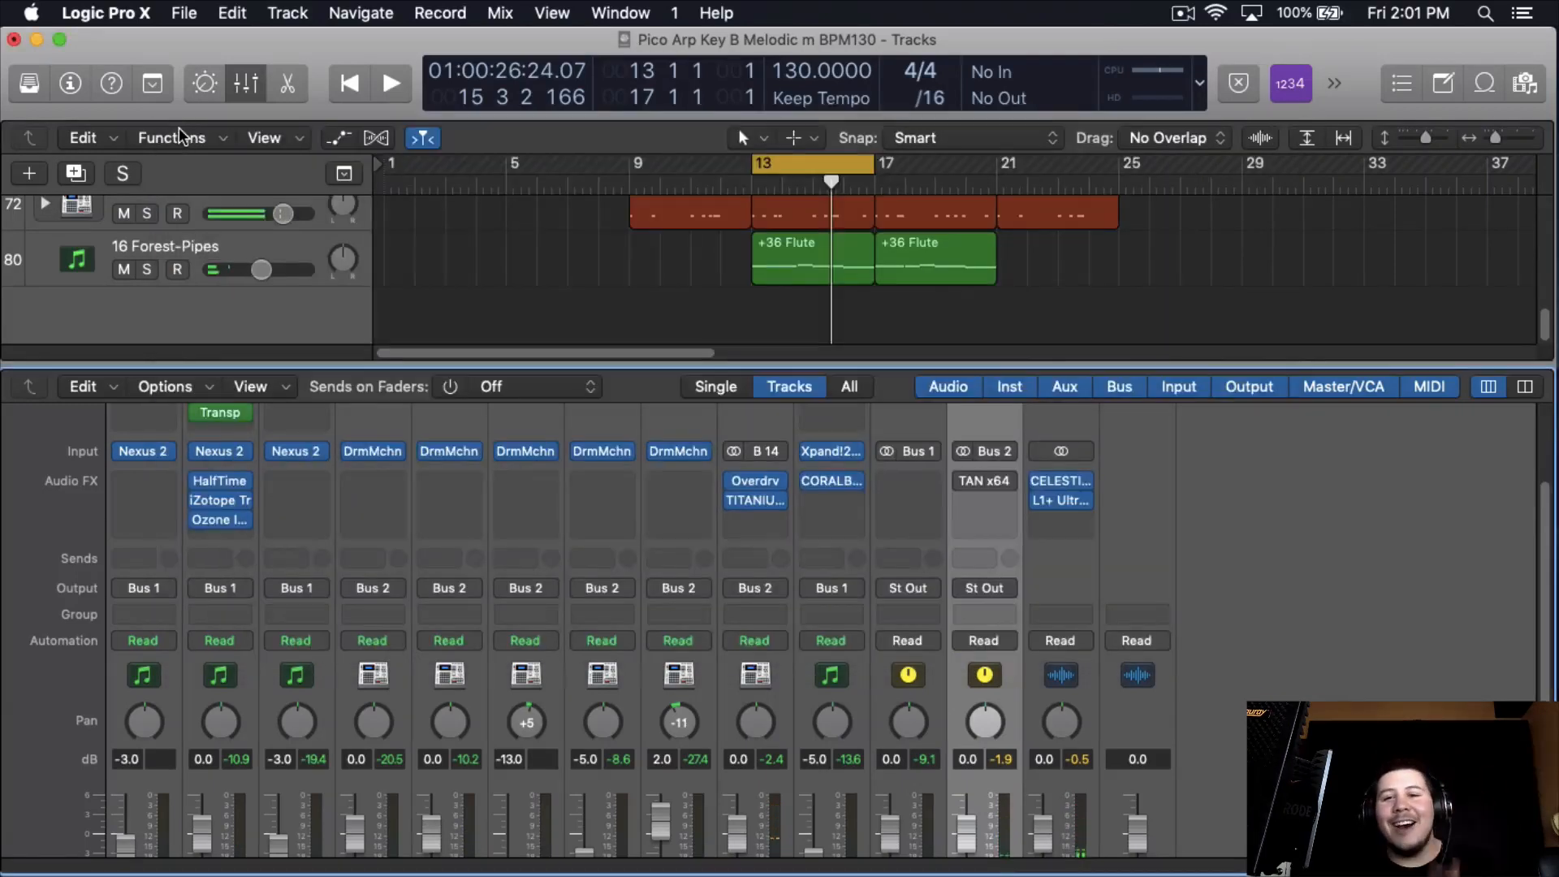
# Open the Stereo Out's CELESTIALMB and the Drums bus's TAN windows and move them apart
pyautogui.click(1064, 483)
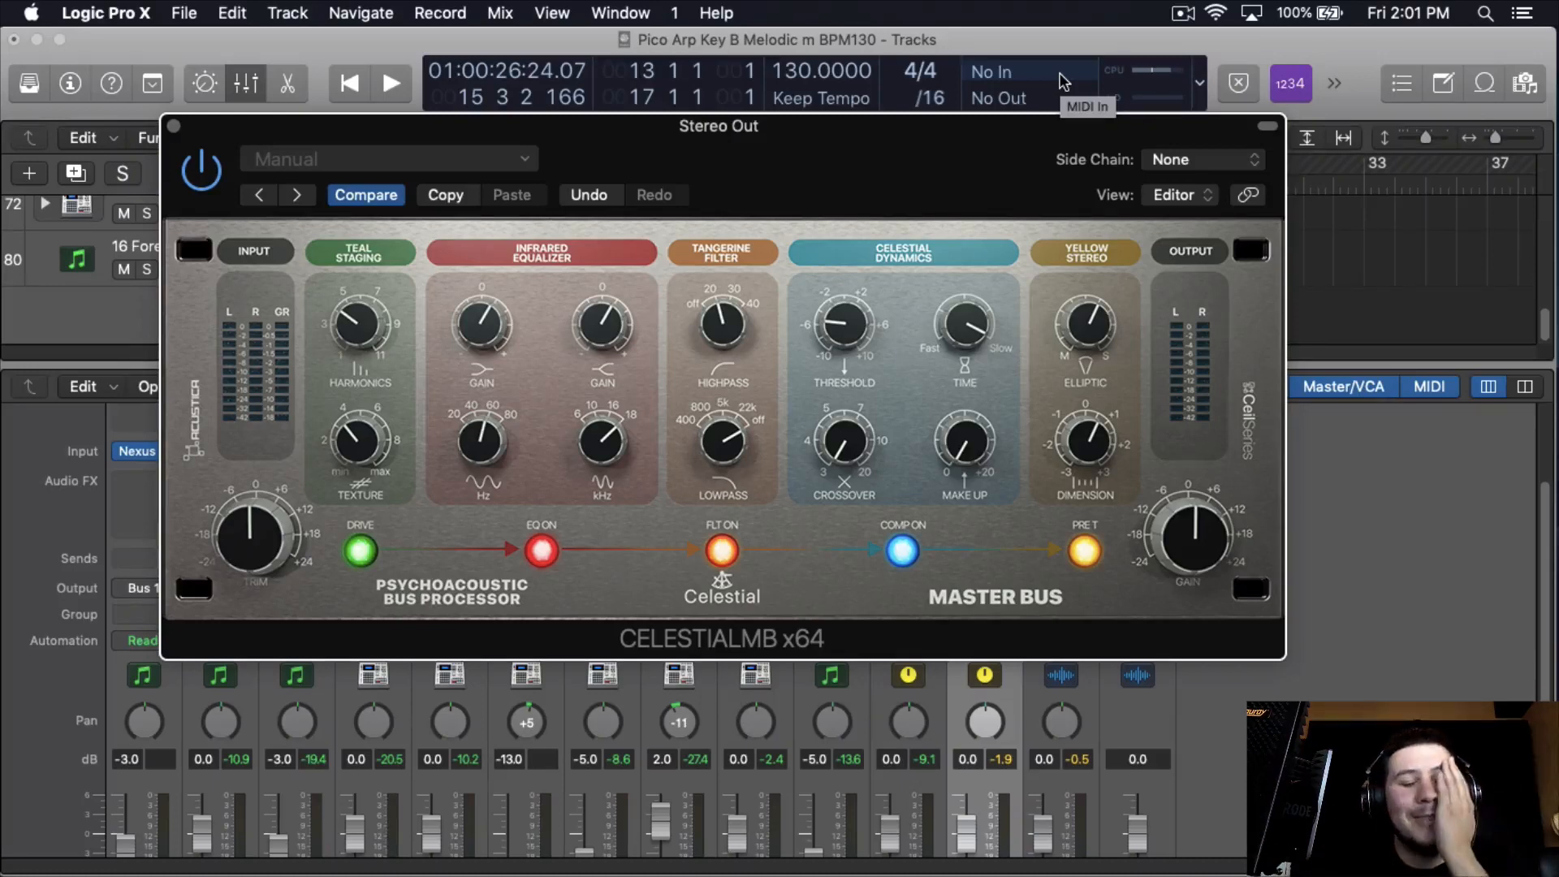
pyautogui.moveTo(808, 172); pyautogui.dragTo(367, 20)
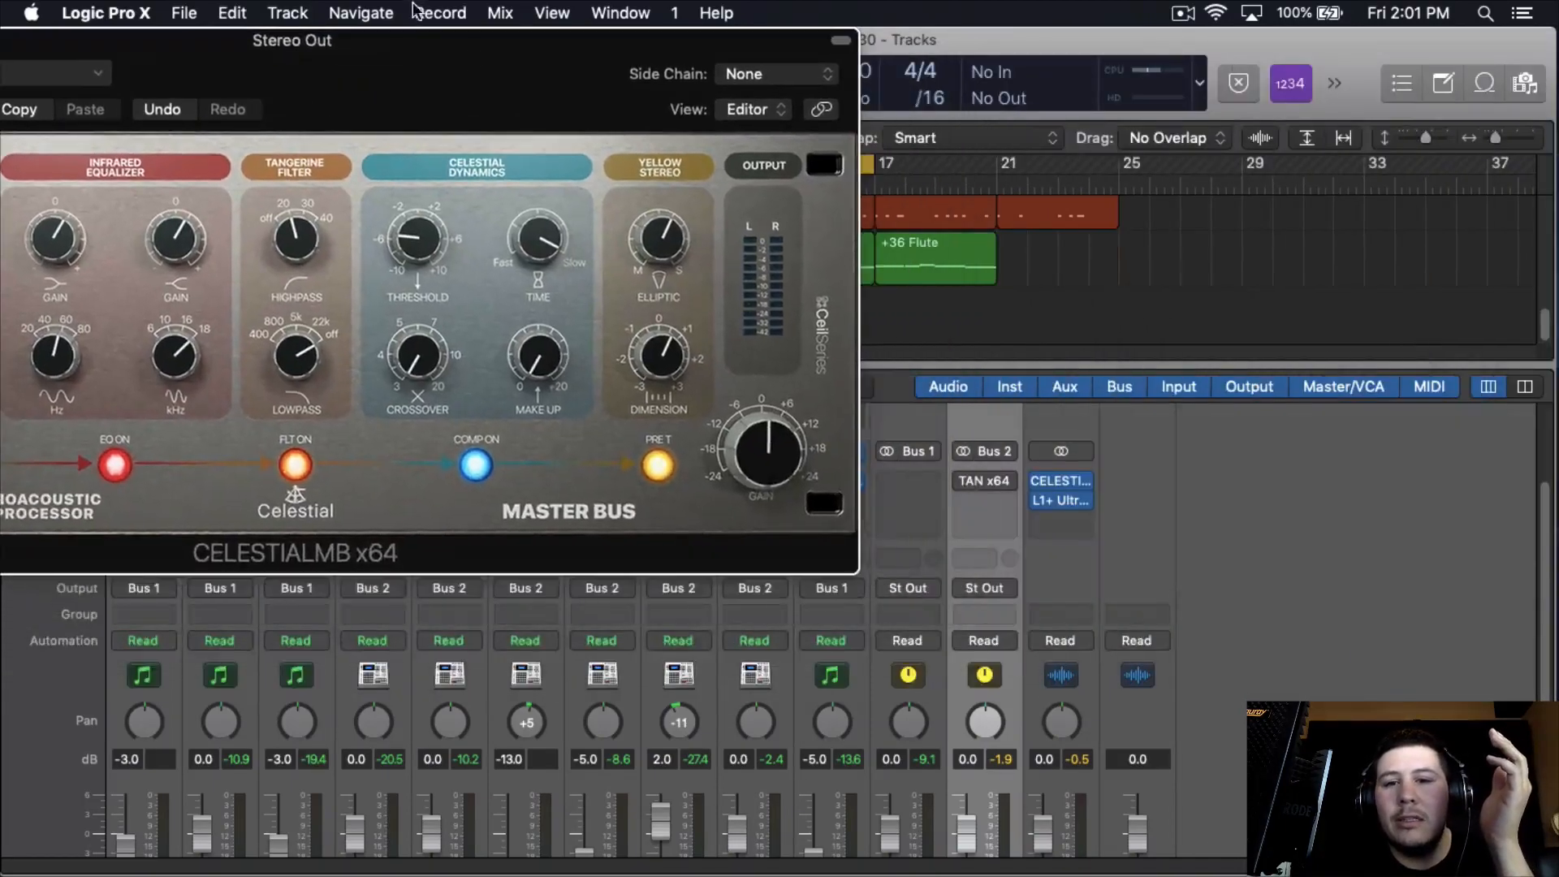
pyautogui.click(985, 482)
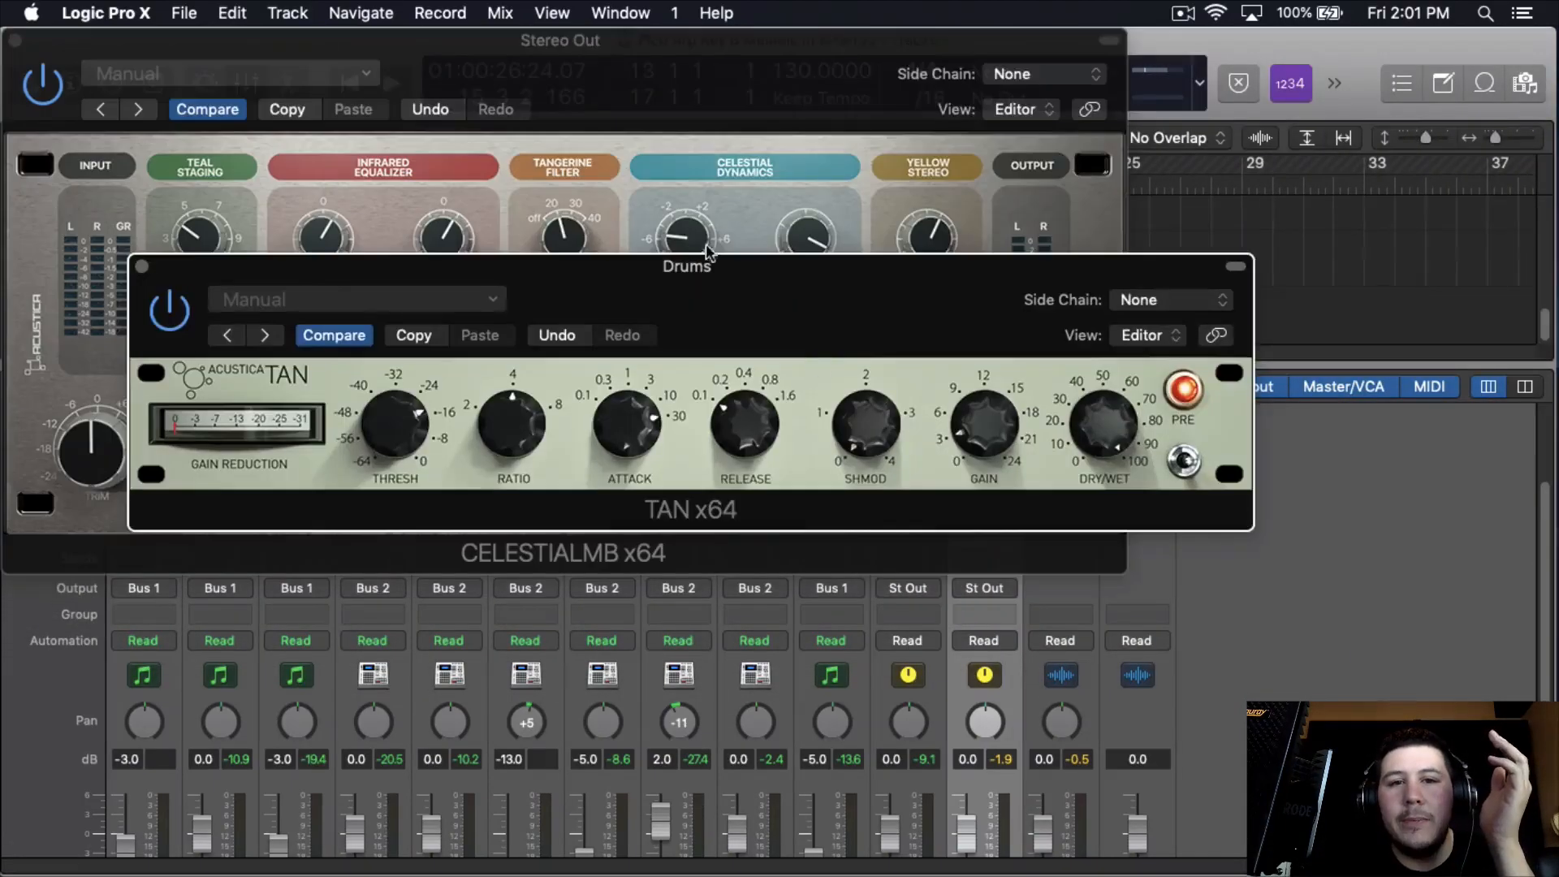
pyautogui.moveTo(710, 262); pyautogui.dragTo(1006, 36)
pyautogui.click(865, 562)
pyautogui.moveTo(759, 130); pyautogui.dragTo(1249, 744)
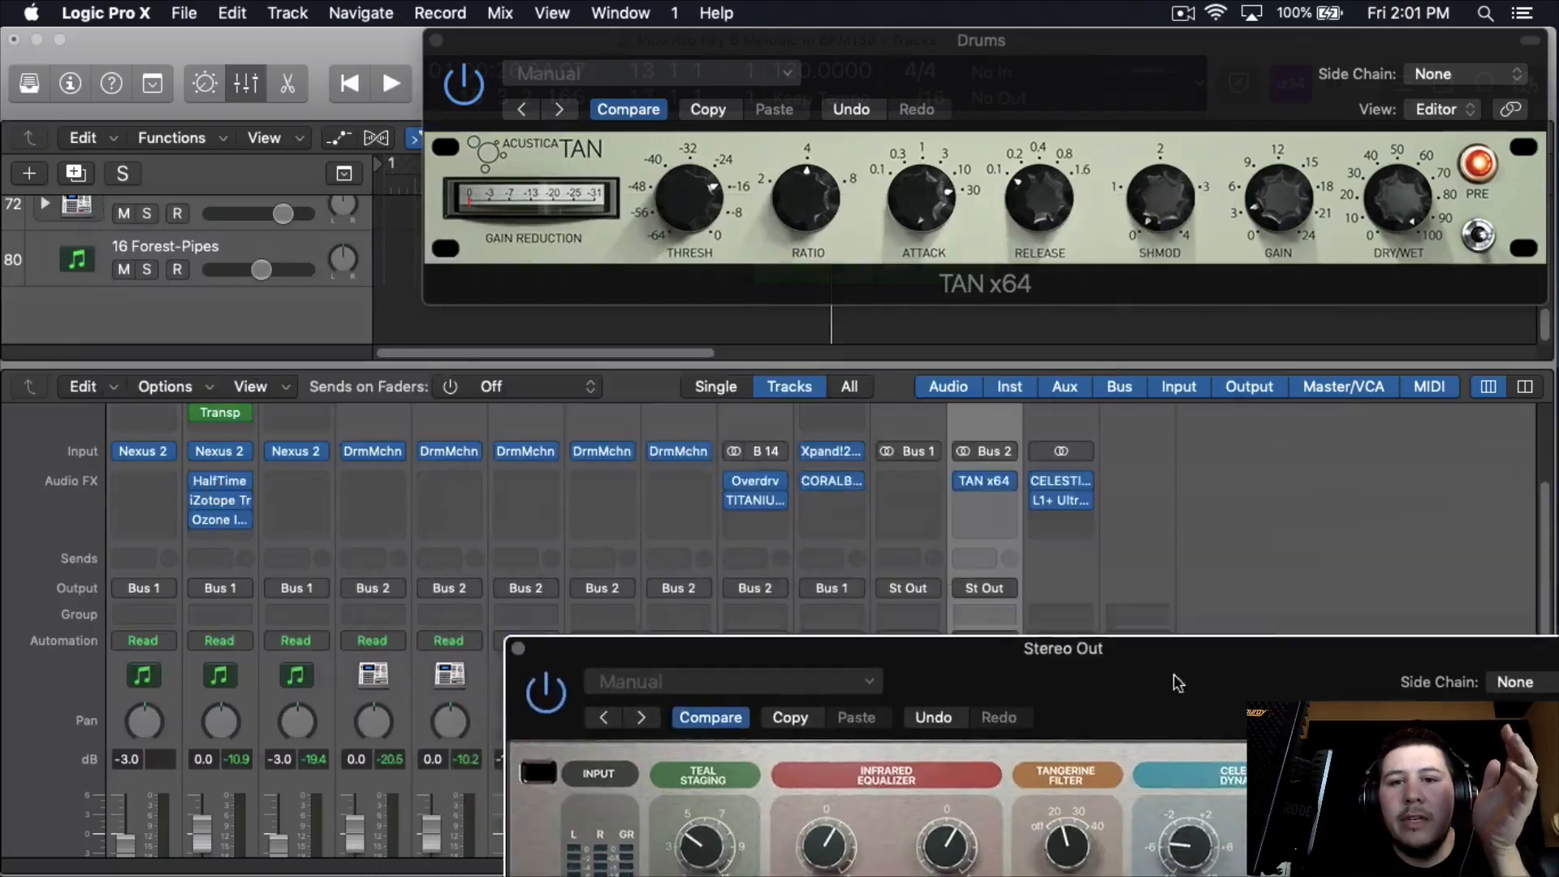
# Open TITANIUM3BASSTAR on the Kick and CORALBAXTER on the flute channel
pyautogui.click(756, 500)
pyautogui.moveTo(766, 129); pyautogui.dragTo(1103, 60)
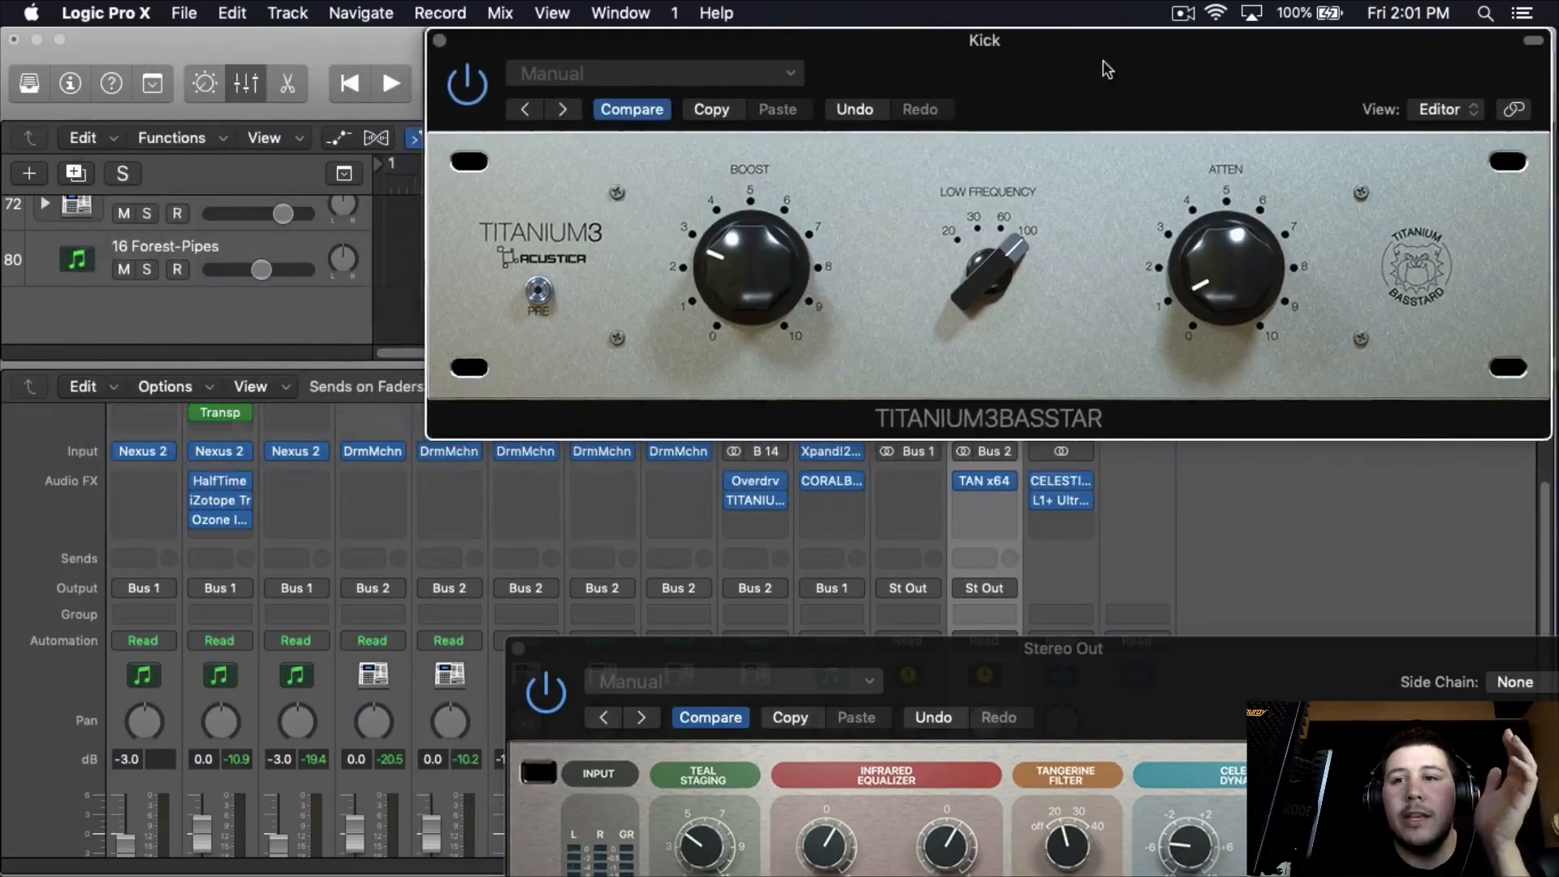
pyautogui.click(830, 481)
# Stack the plug-in windows from top to bottom as CELESTIALMB, TITANIUM3BASSTAR, TAN and CORALBAXTER
pyautogui.moveTo(785, 294); pyautogui.dragTo(757, 457)
pyautogui.moveTo(1243, 697); pyautogui.dragTo(1111, 467)
pyautogui.moveTo(819, 195); pyautogui.dragTo(718, 64)
pyautogui.moveTo(1220, 76); pyautogui.dragTo(778, 177)
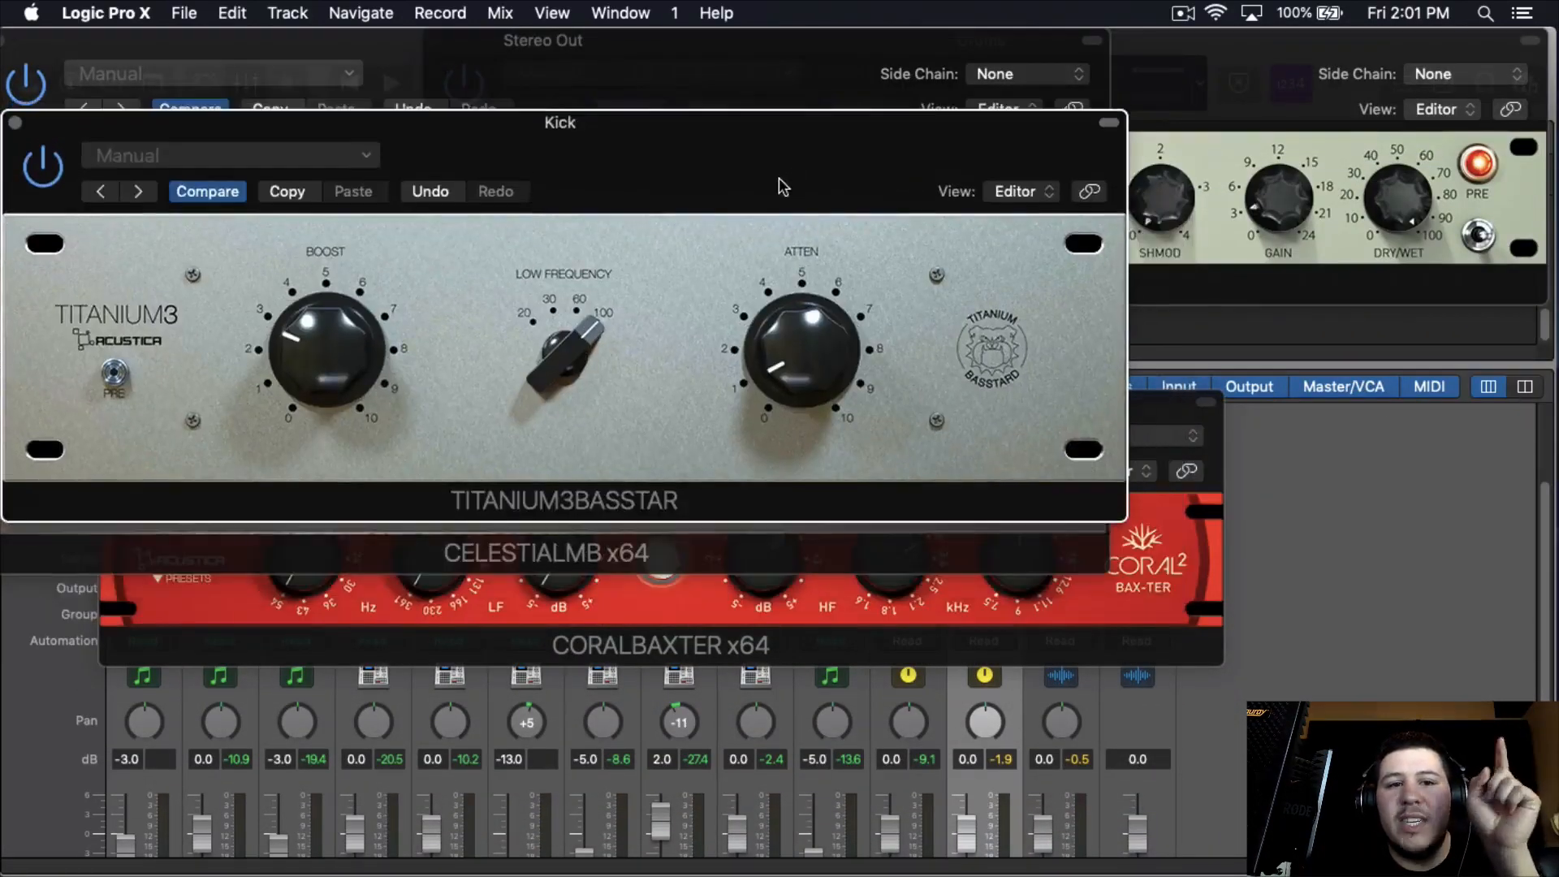
pyautogui.moveTo(1309, 90); pyautogui.dragTo(869, 403)
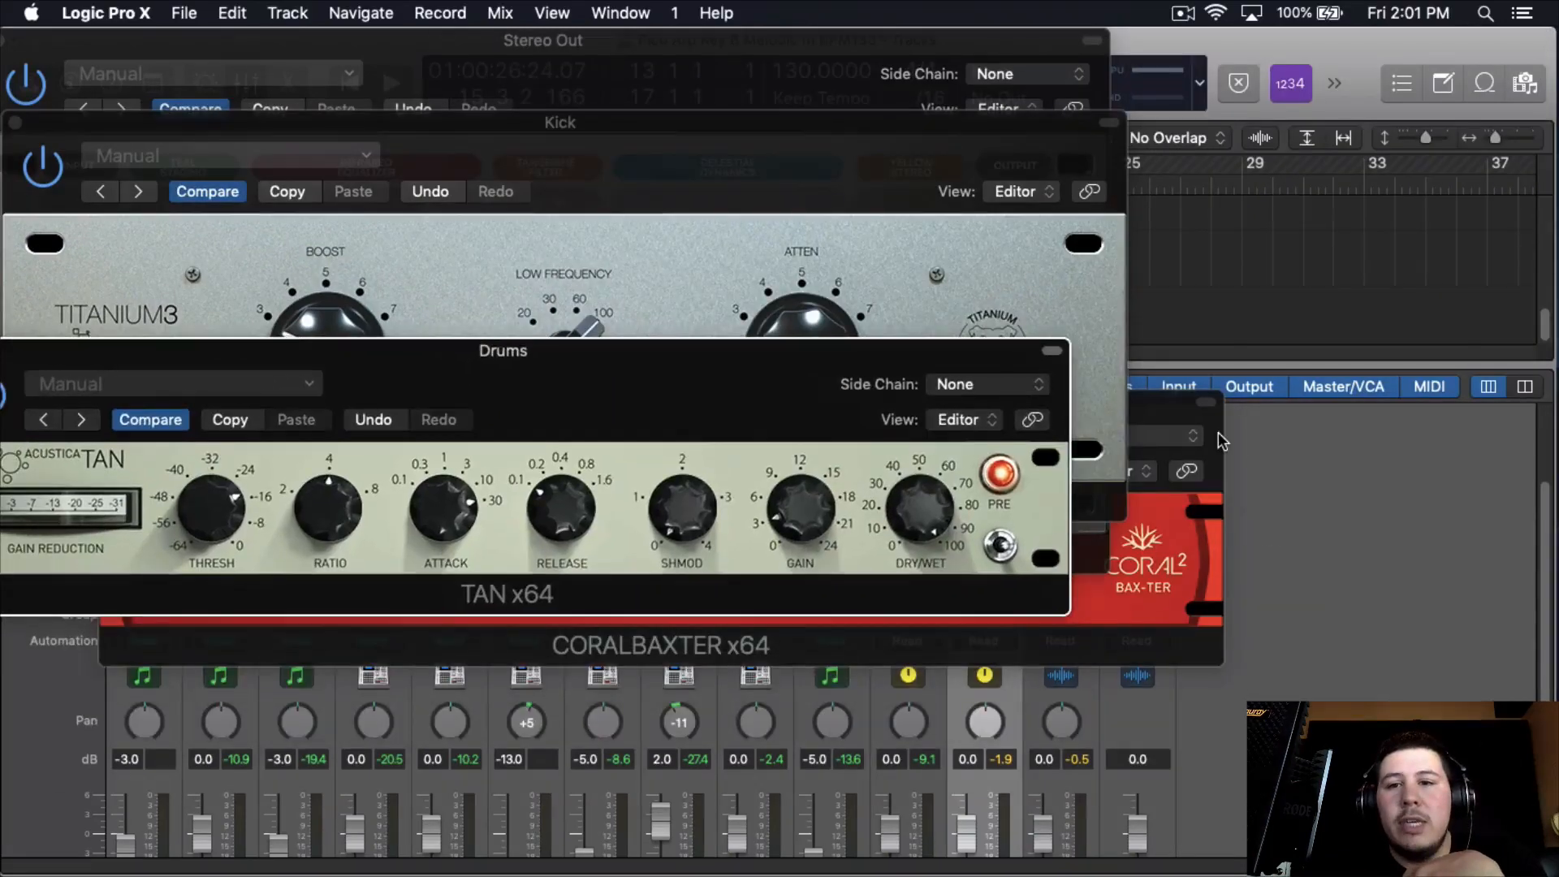
pyautogui.moveTo(1217, 432); pyautogui.dragTo(1137, 644)
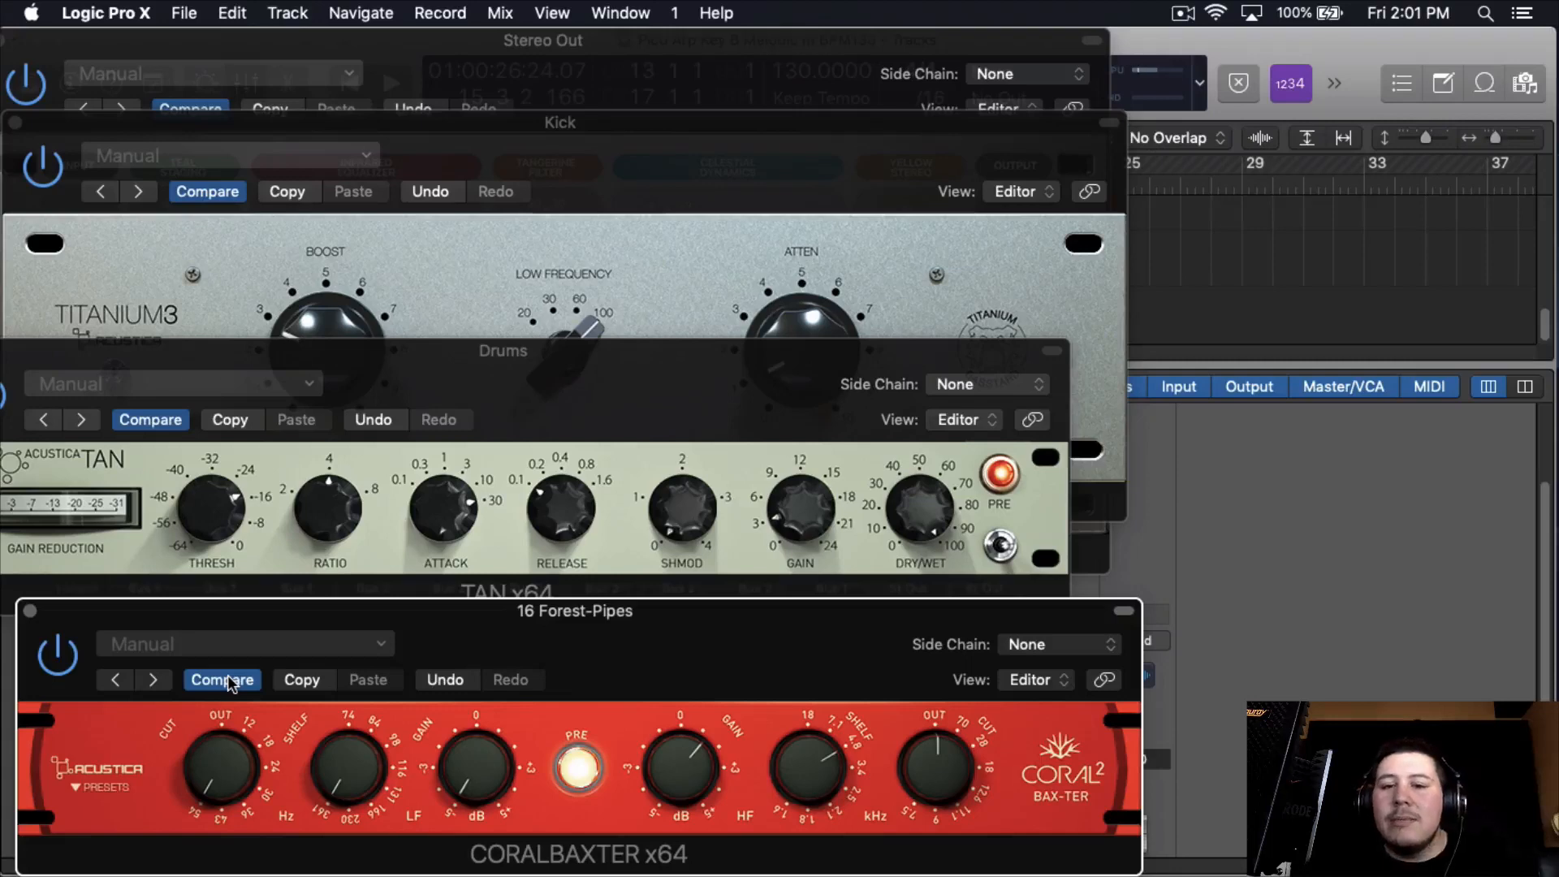
# Close the CORALBAXTER, TAN and TITANIUM3BASSTAR windows and centre the remaining CELESTIALMB window over the mixer
pyautogui.click(30, 611)
pyautogui.moveTo(430, 373); pyautogui.dragTo(716, 414)
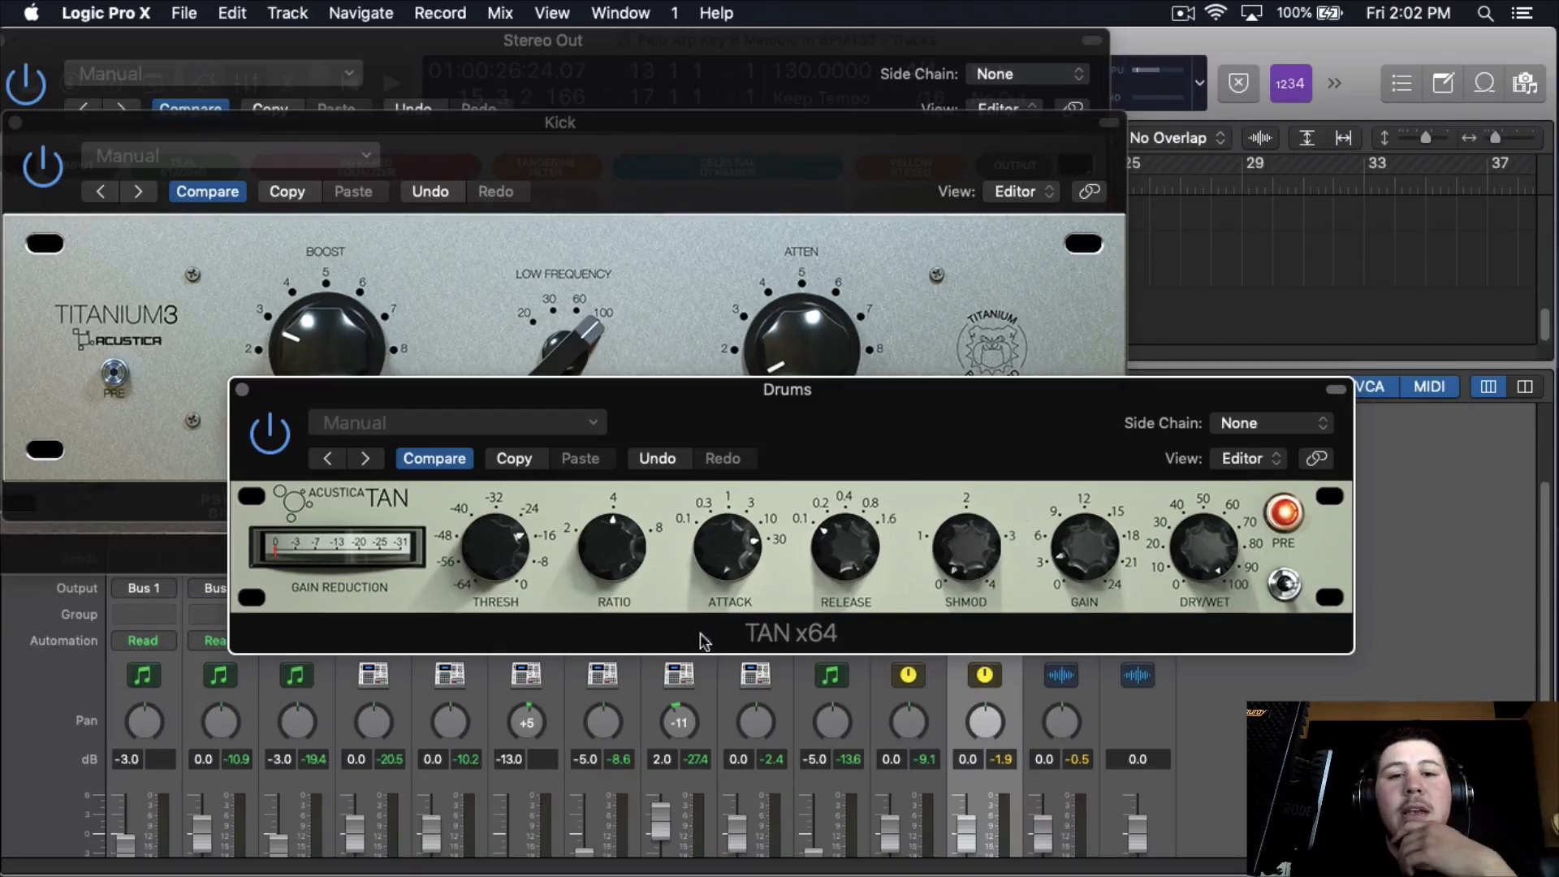
pyautogui.click(243, 389)
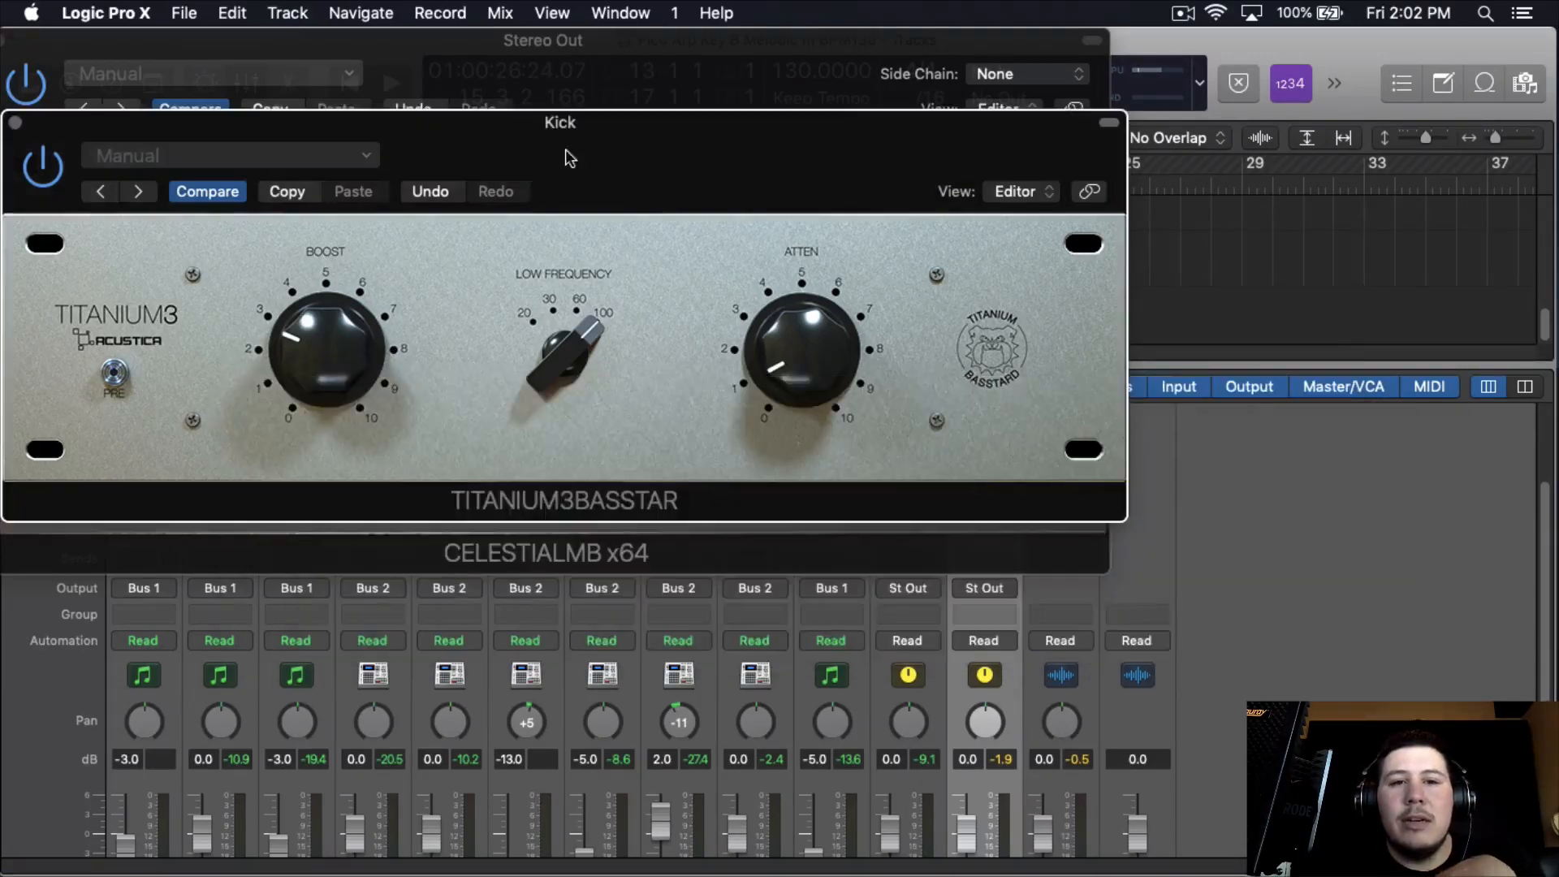
pyautogui.moveTo(566, 152); pyautogui.dragTo(694, 211)
pyautogui.moveTo(818, 257); pyautogui.dragTo(896, 363)
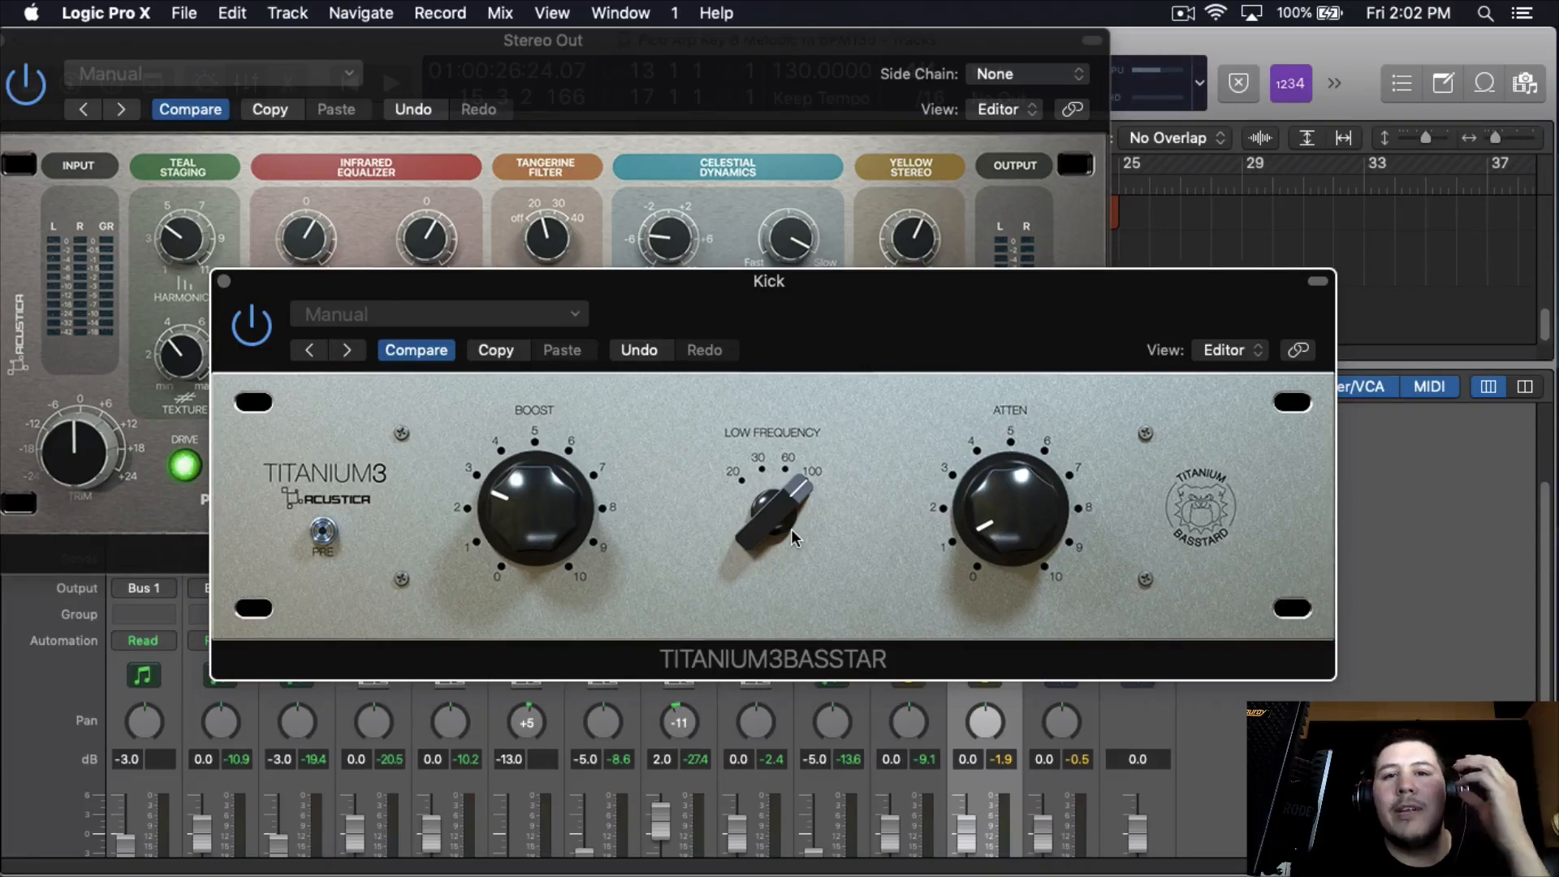
pyautogui.click(225, 281)
pyautogui.moveTo(540, 45); pyautogui.dragTo(770, 87)
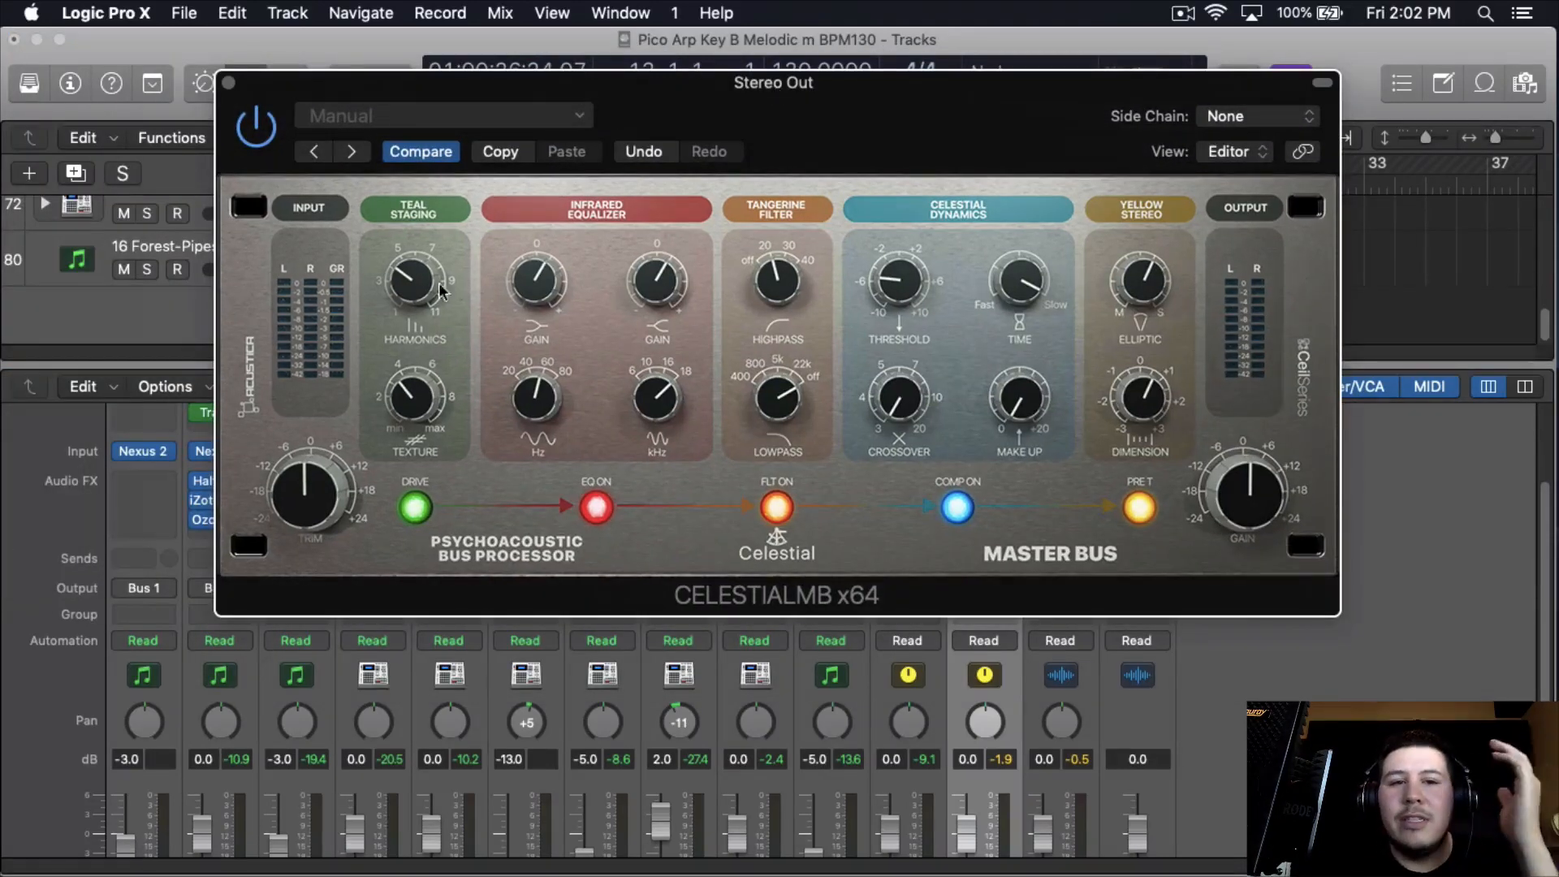
pyautogui.moveTo(1082, 101); pyautogui.dragTo(1103, 99)
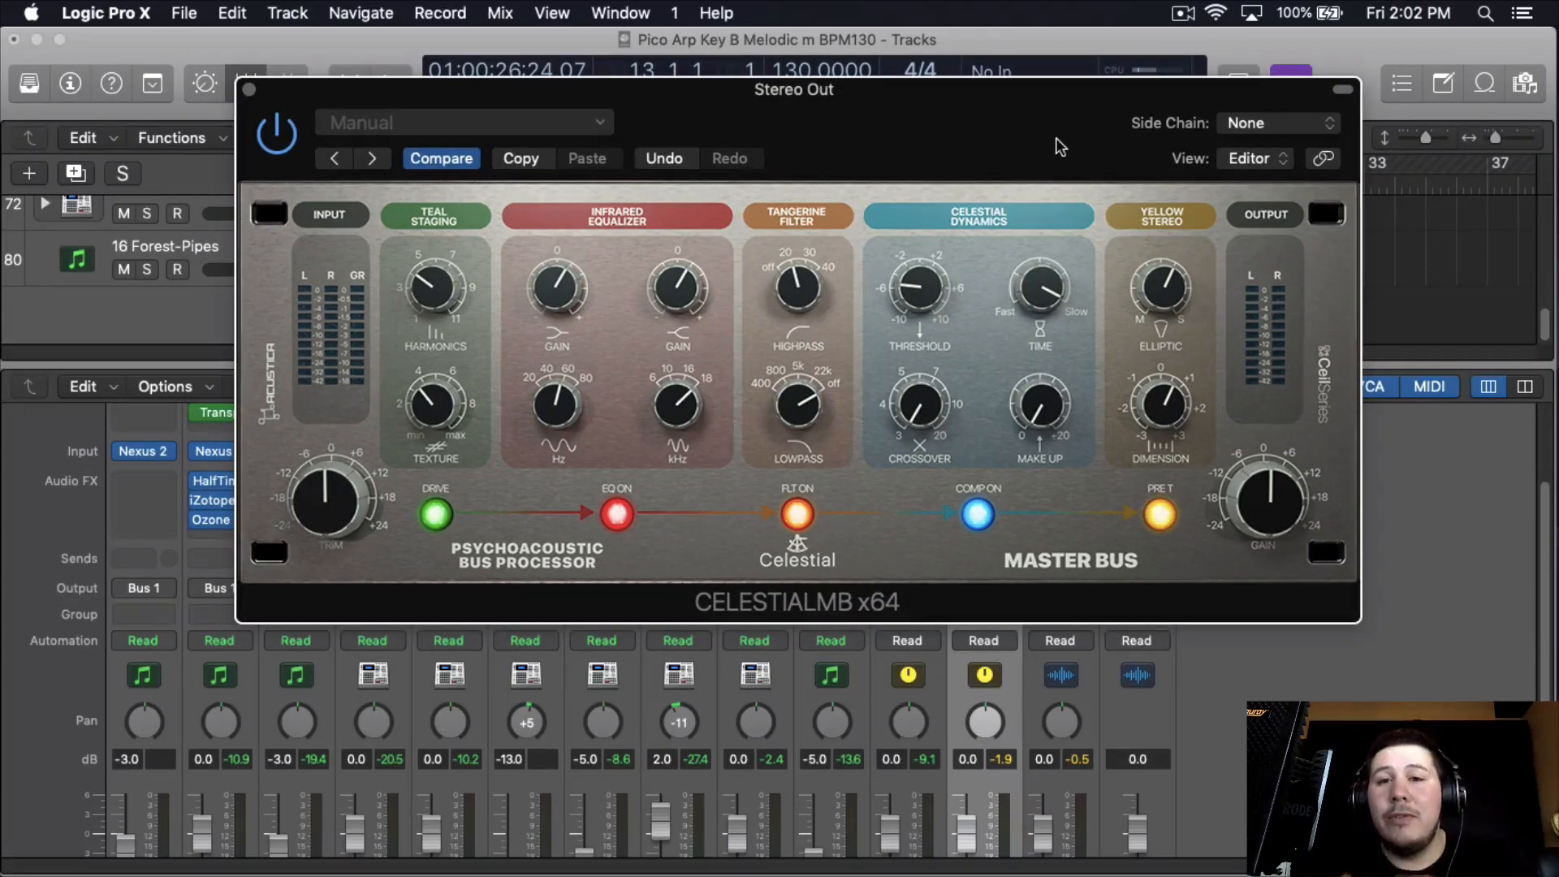
pyautogui.moveTo(1047, 143); pyautogui.dragTo(1000, 143)
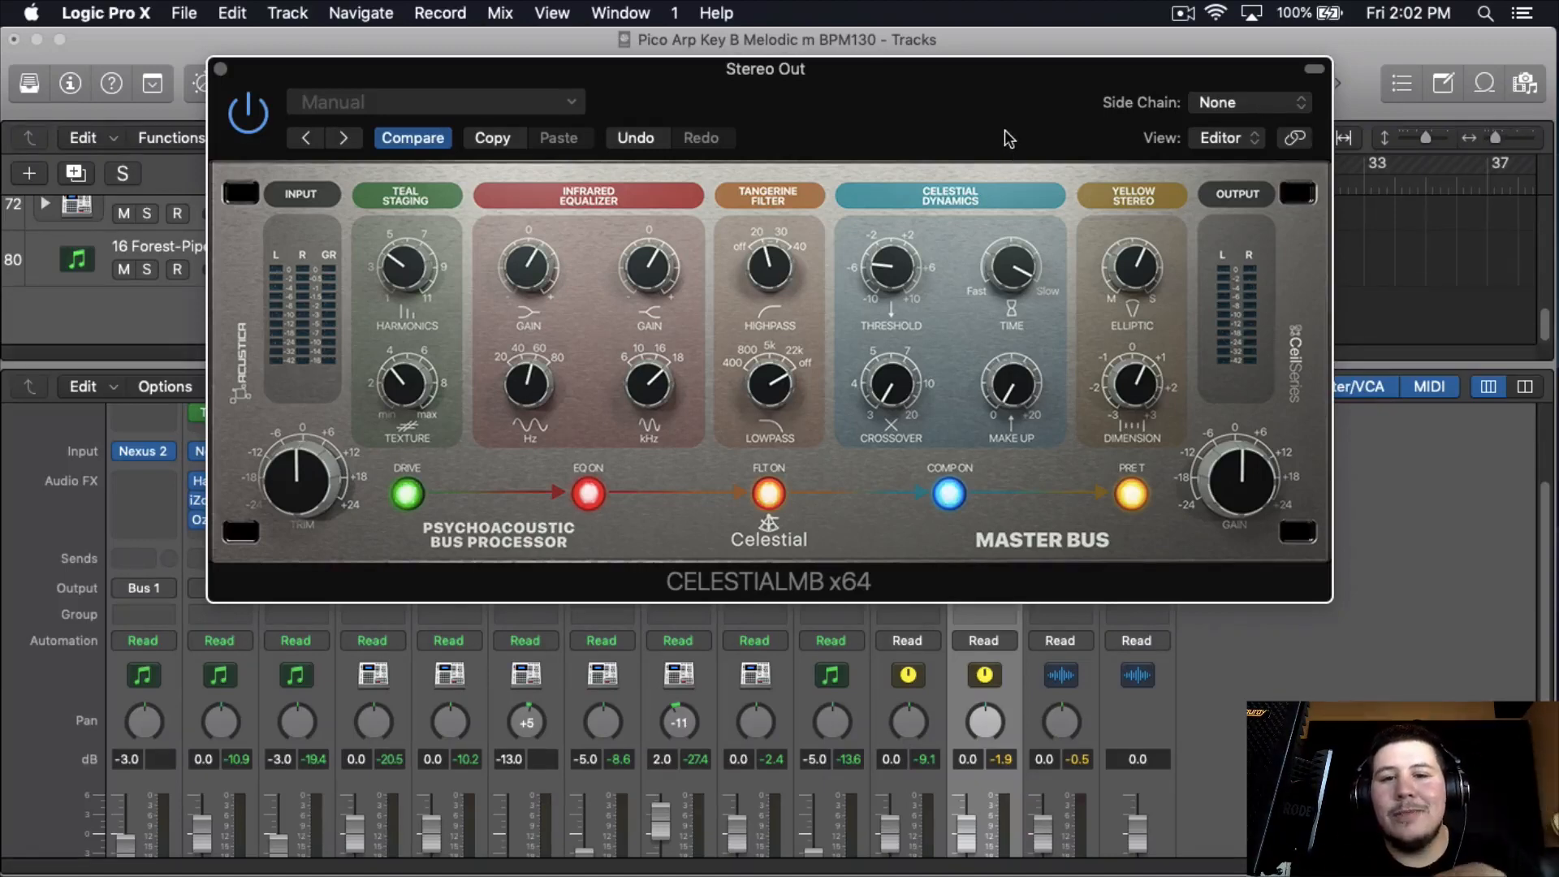
pyautogui.moveTo(1006, 131); pyautogui.dragTo(1005, 140)
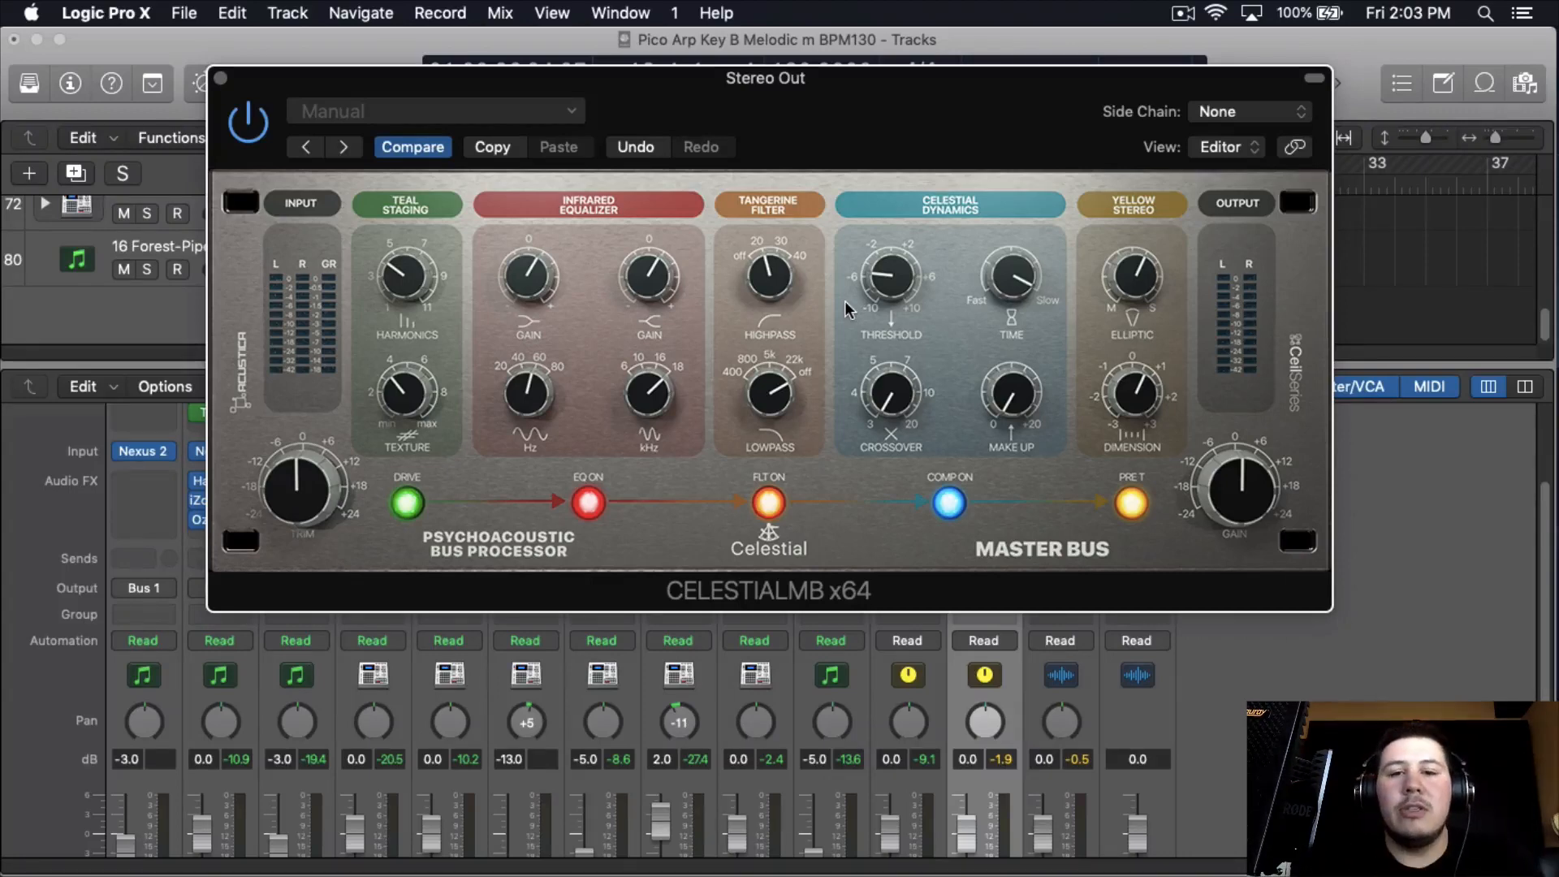
pyautogui.moveTo(833, 143); pyautogui.dragTo(628, 104)
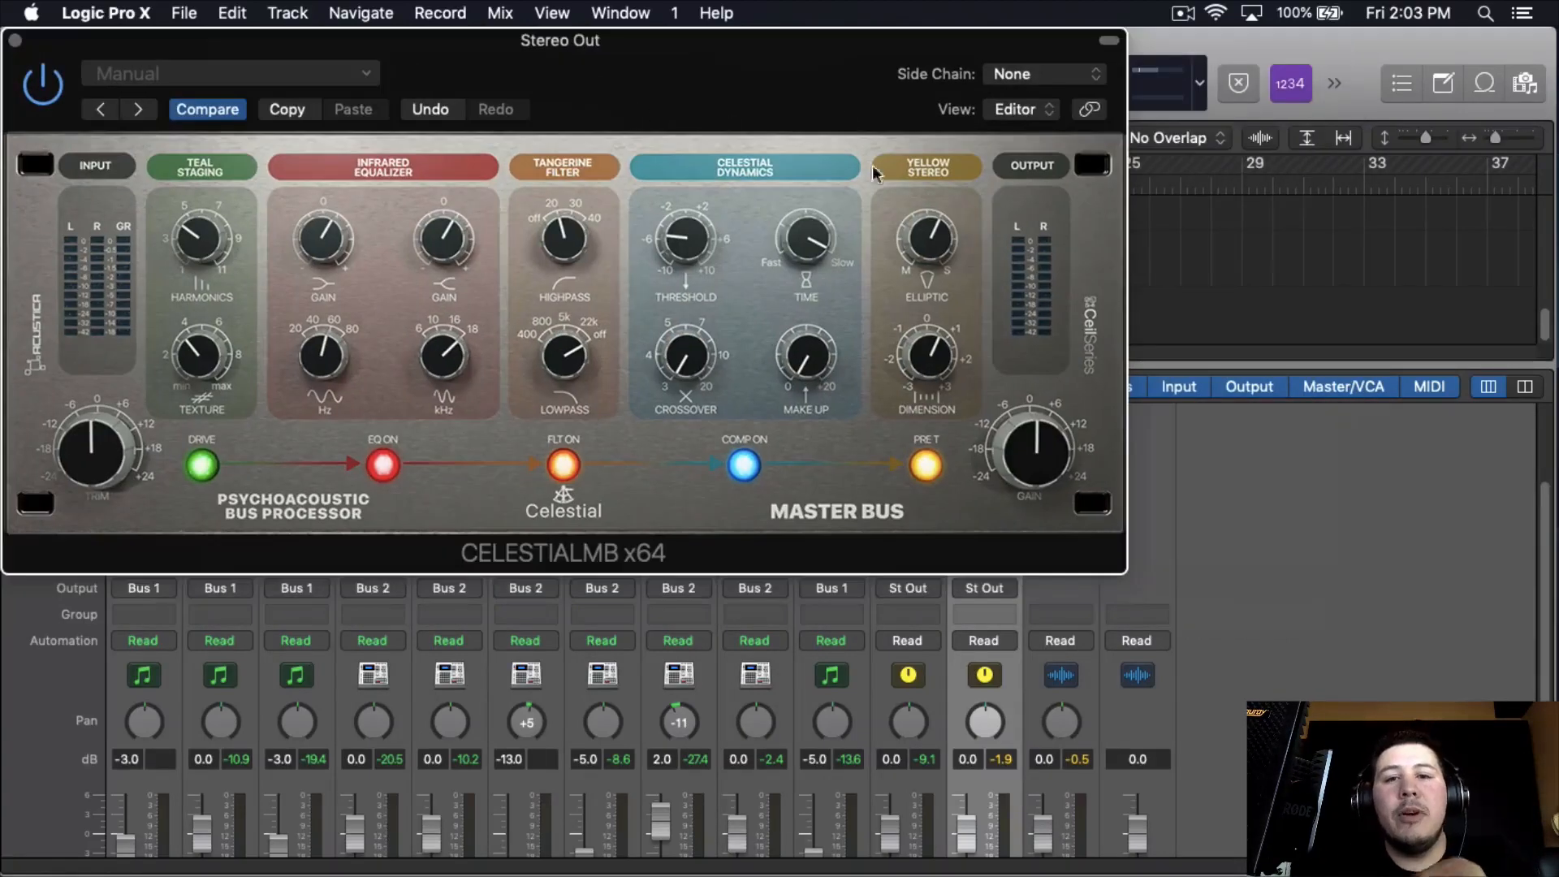
pyautogui.moveTo(792, 51); pyautogui.dragTo(874, 164)
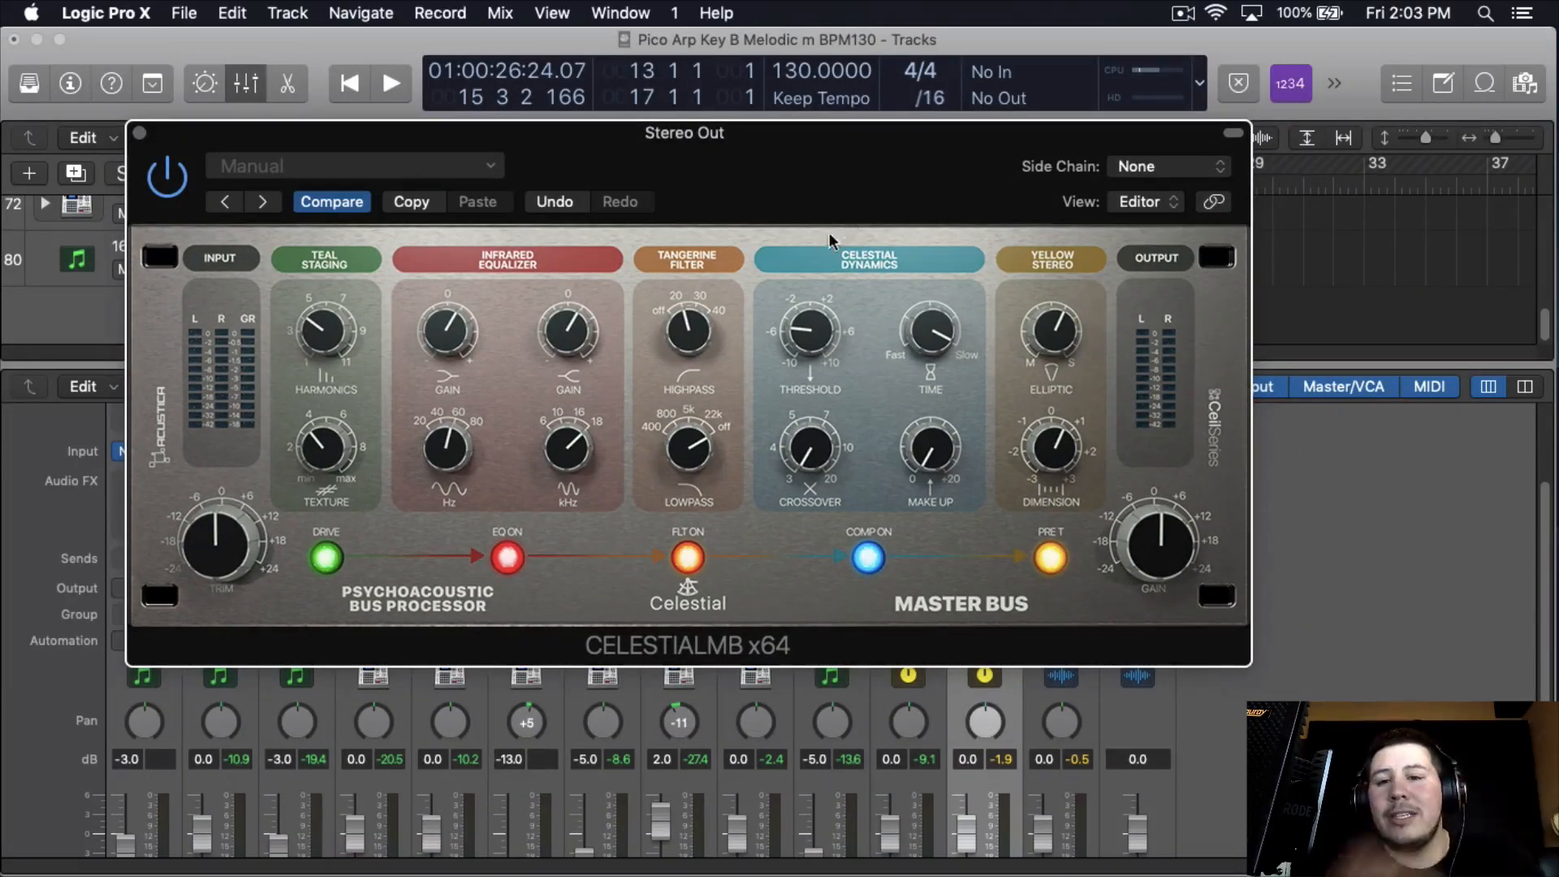
pyautogui.moveTo(825, 217); pyautogui.dragTo(895, 149)
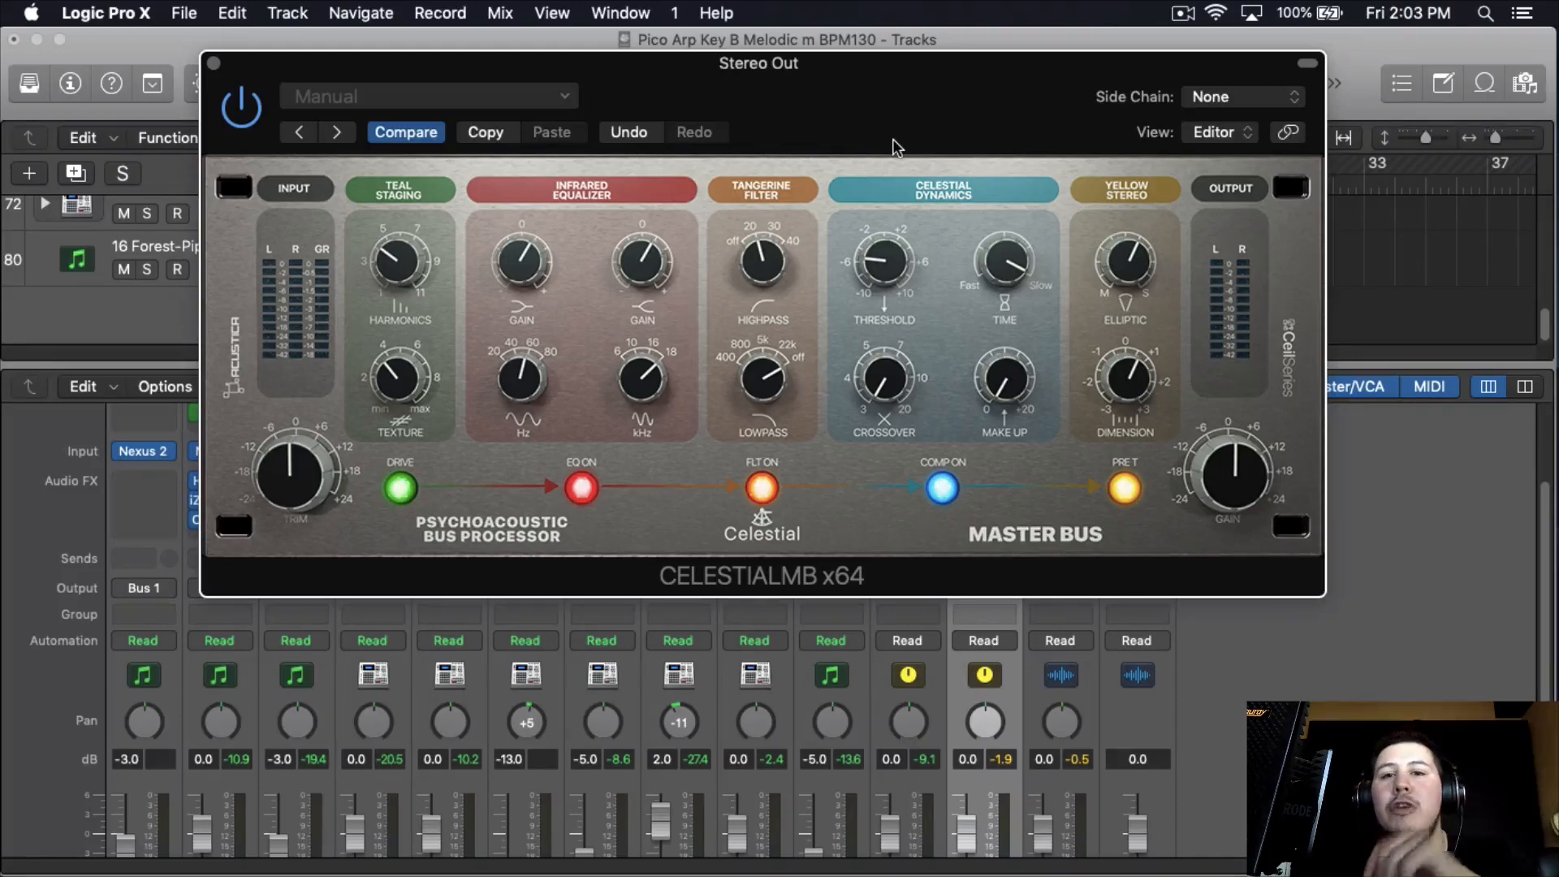
pyautogui.moveTo(893, 145); pyautogui.dragTo(891, 144)
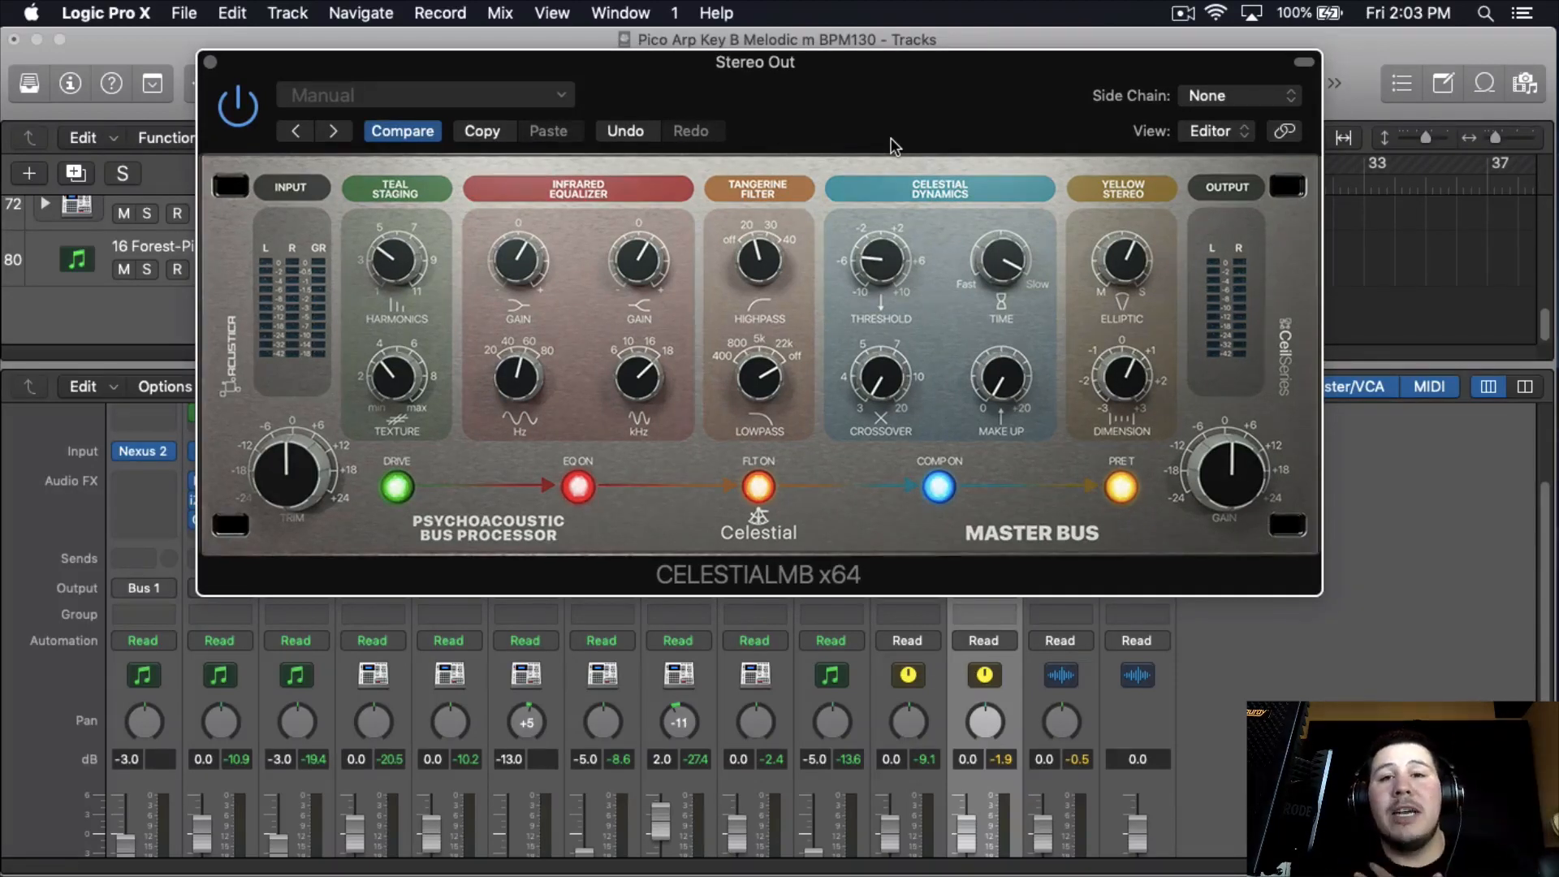